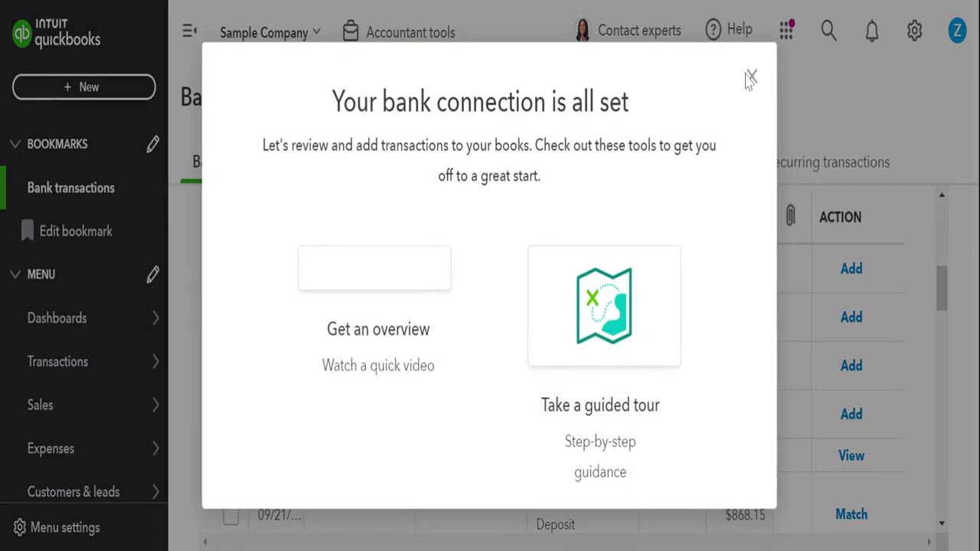
Step: Dismiss the introductory pop-ups and open the $55.00 Books By Bessie bank transaction for categorizing
left_click(752, 76)
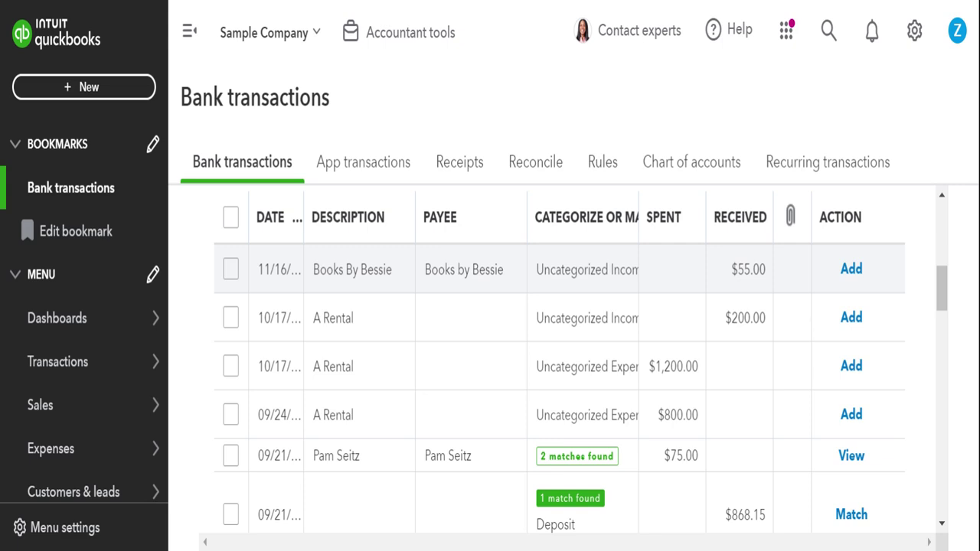
left_click(626, 280)
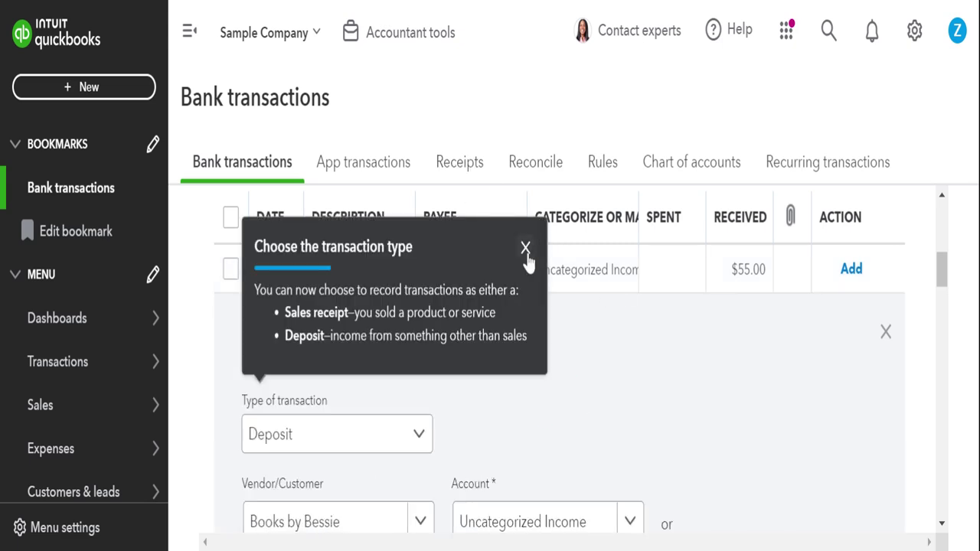
left_click(525, 247)
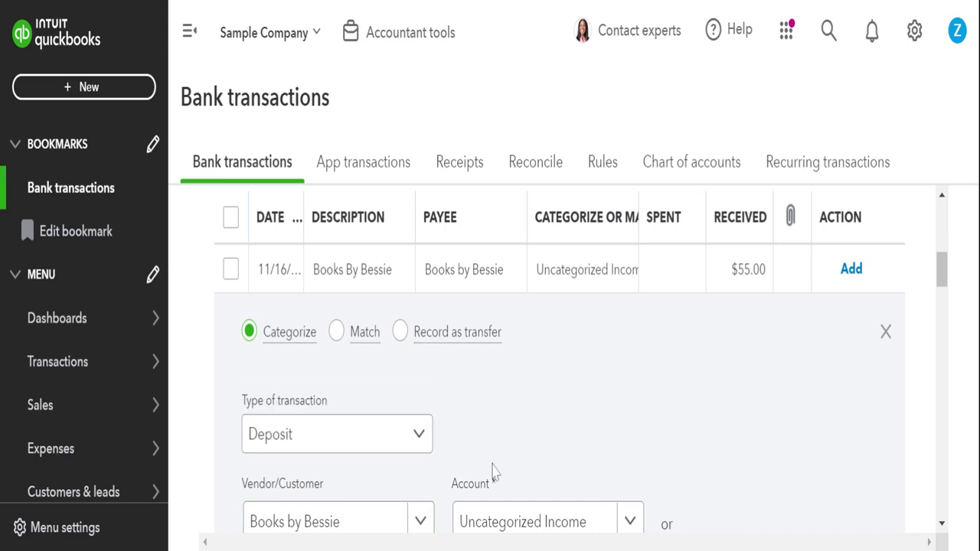
Step: Clear the vendor/customer from the Books By Bessie deposit details
scroll(494, 473, "down", 3)
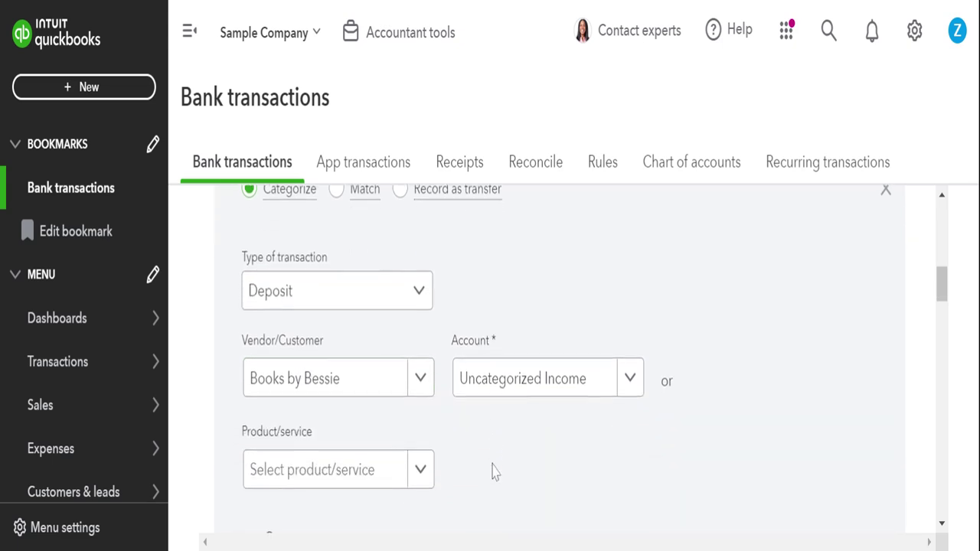
scroll(494, 472, "up", 2)
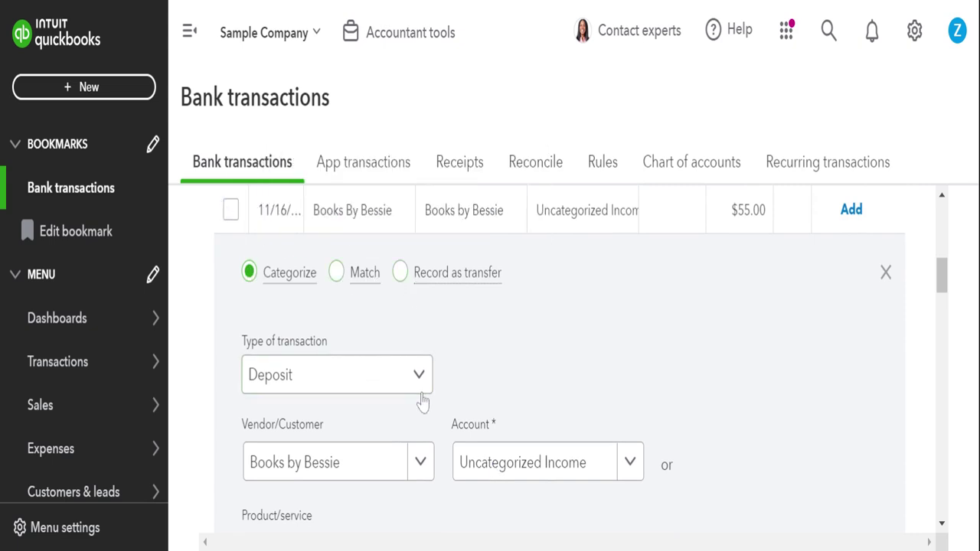
scroll(488, 380, "down", 3)
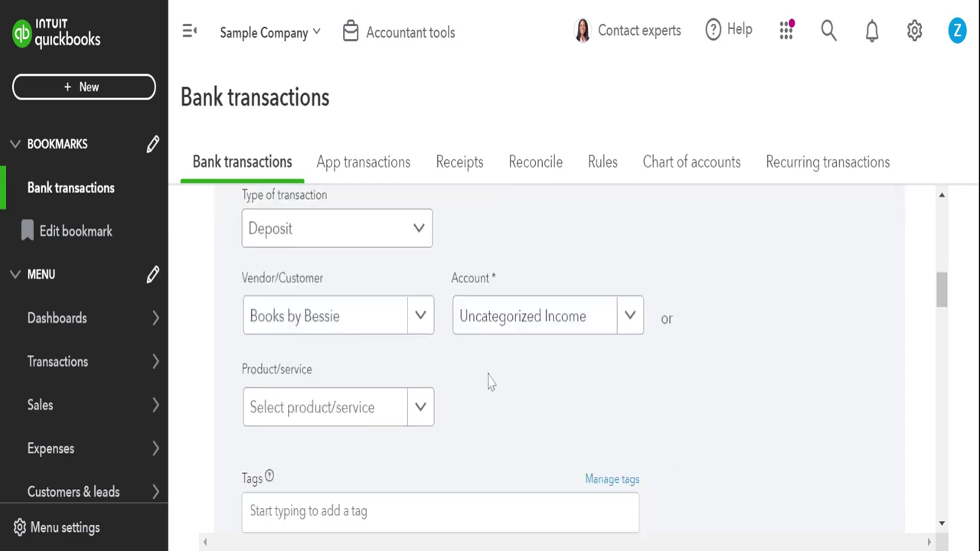
scroll(490, 380, "up", 1)
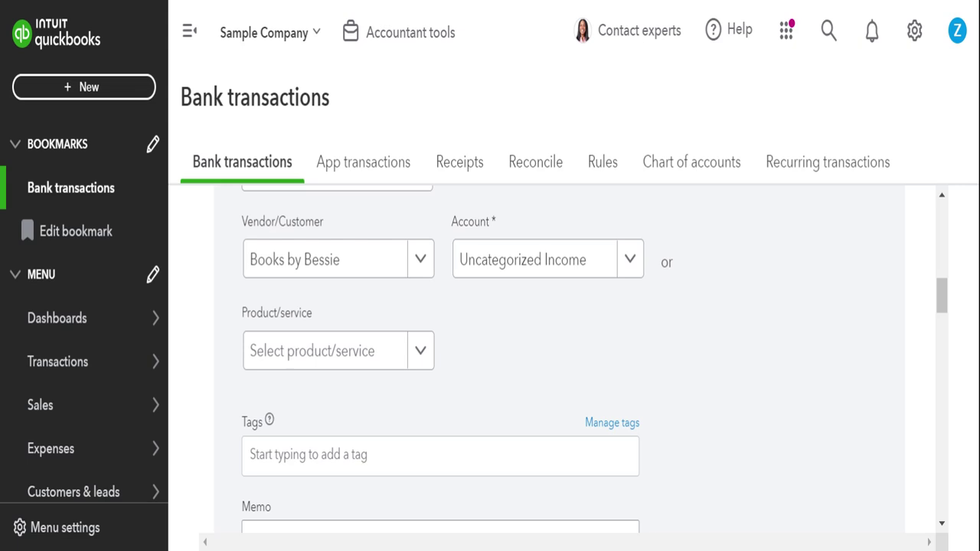
left_click(367, 268)
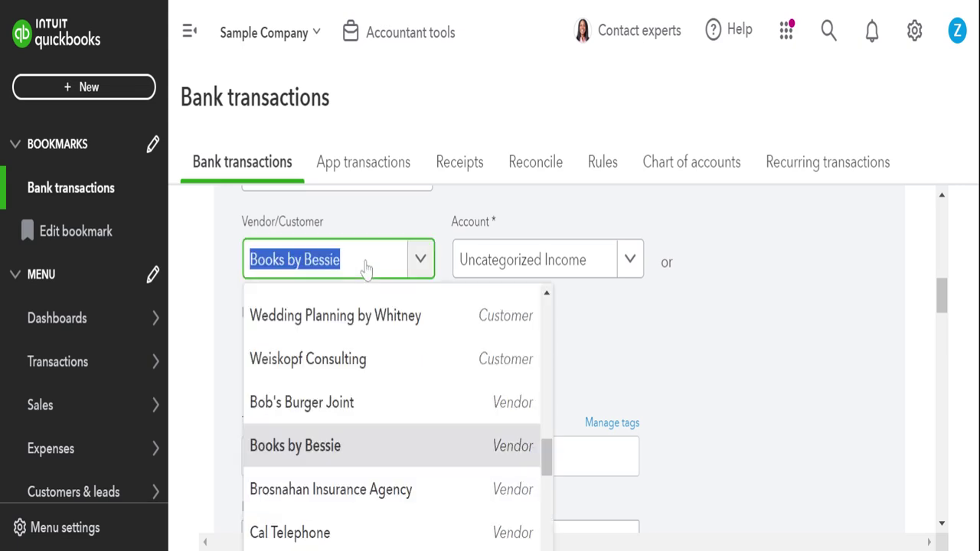
key("BackSpace")
key("Tab")
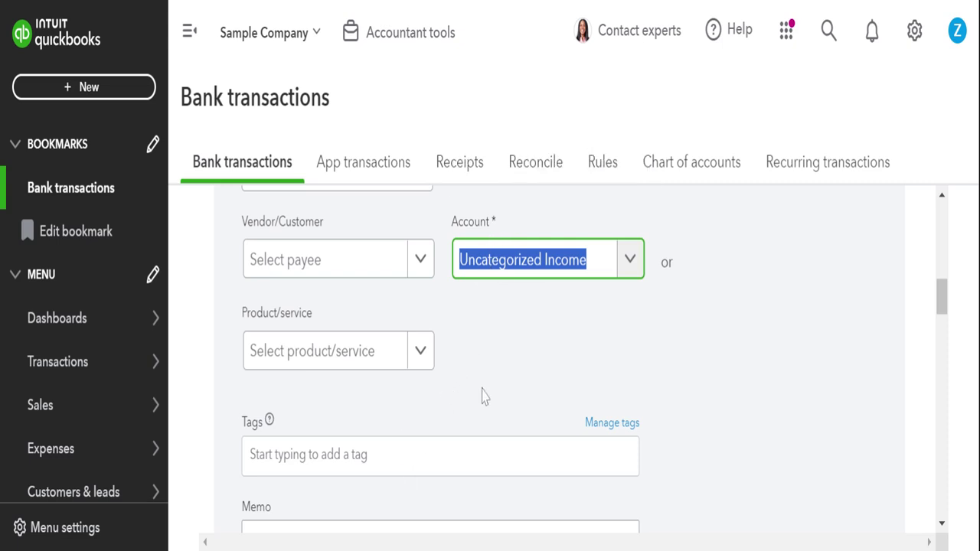
Step: Open the split form for the Books By Bessie deposit
scroll(484, 395, "down", 1)
scroll(483, 396, "down", 3)
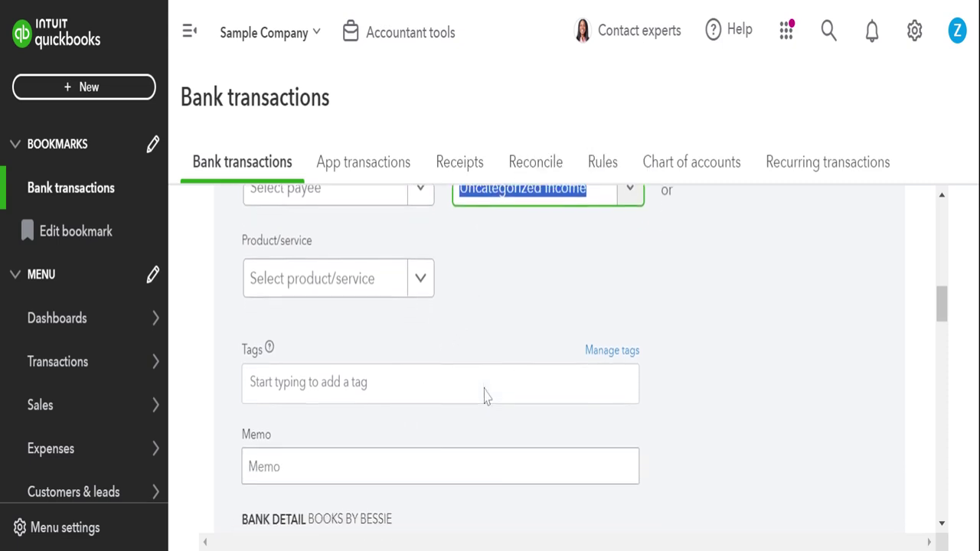
left_click(484, 396)
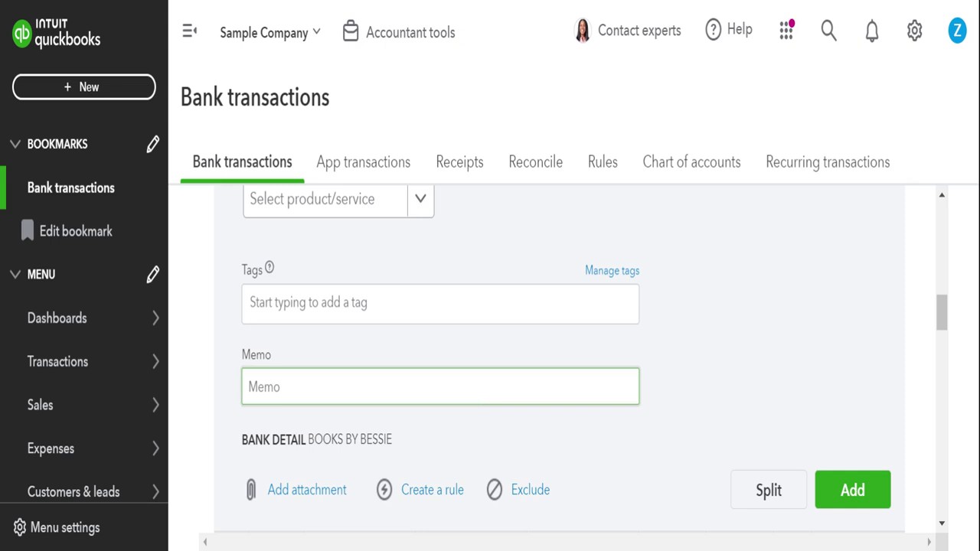
left_click(674, 454)
left_click(754, 494)
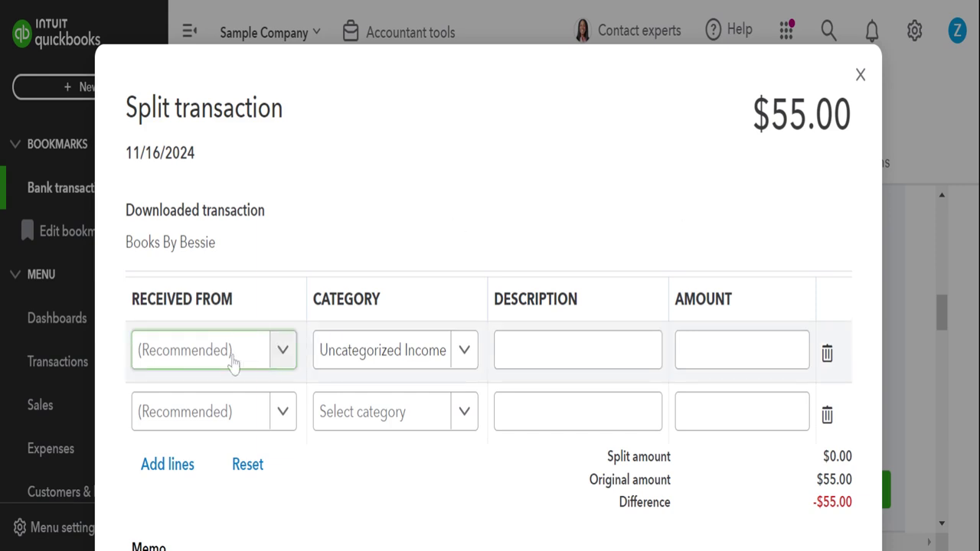
Step: Set the first split line's category to Sales of Product Income and its description to "Tshirt Sales"
left_click(381, 355)
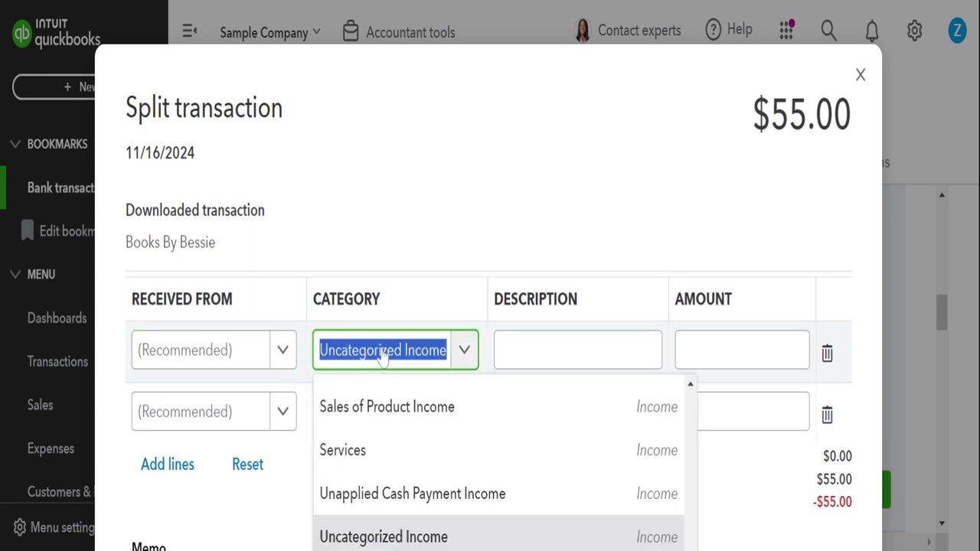
left_click(357, 424)
left_click(357, 424)
left_click(577, 341)
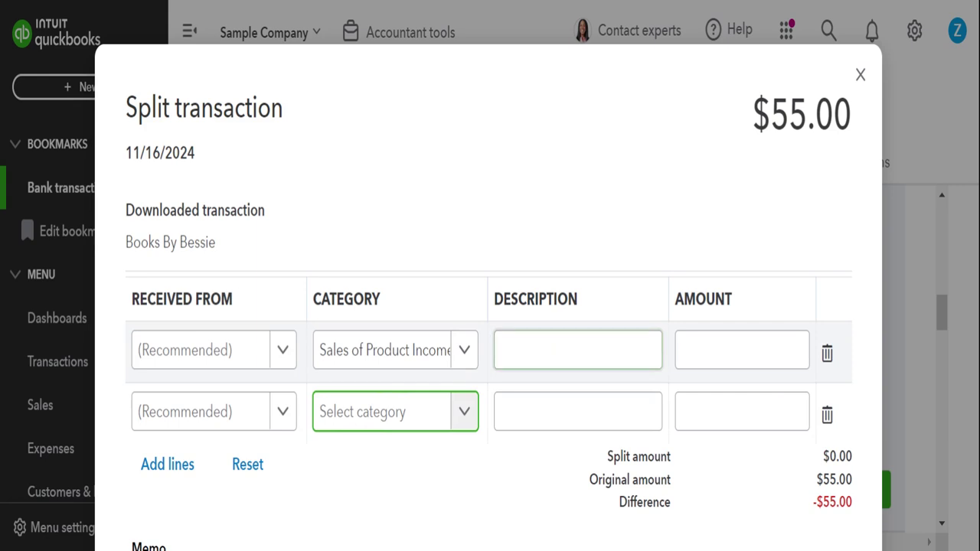
type("shi")
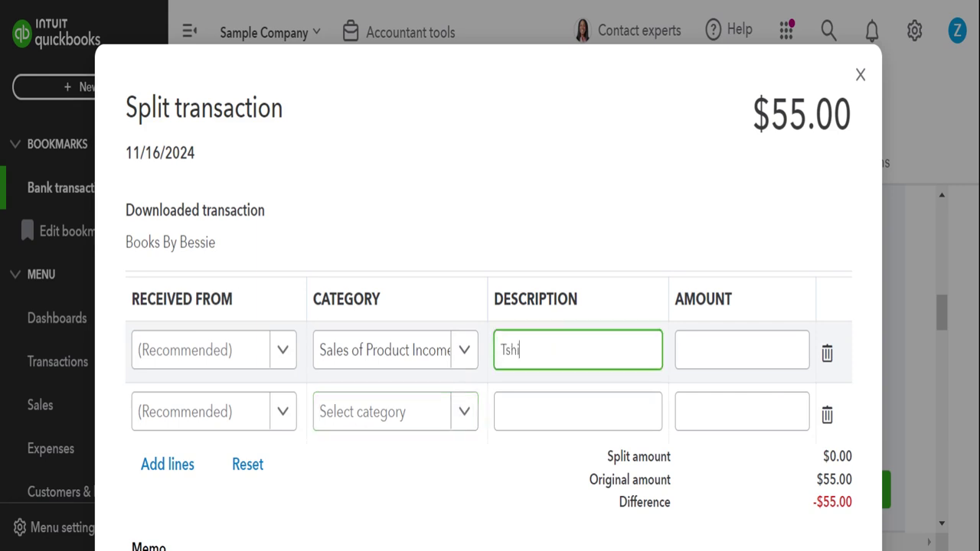
type("rt Sales")
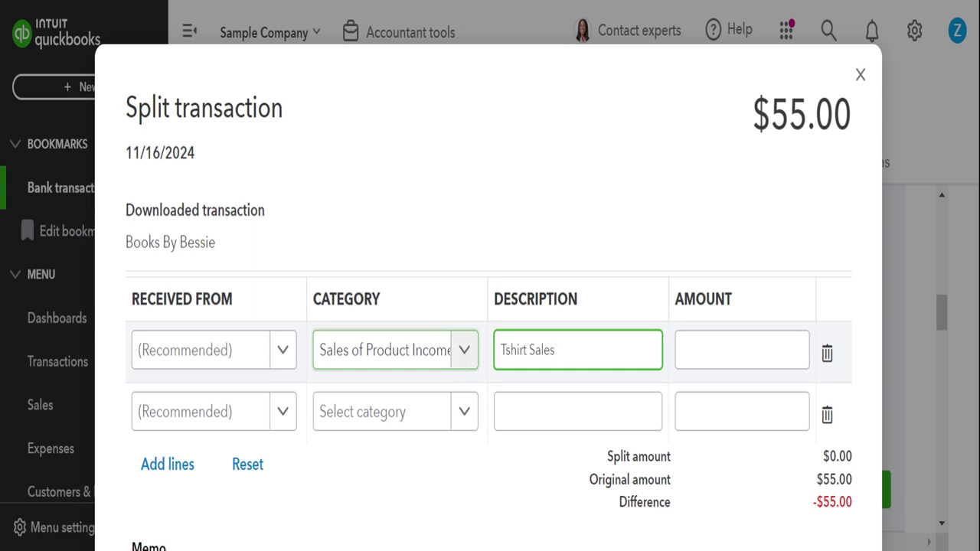
Step: Change the first split line's category to Pest Control Services and clear its description
left_click(437, 363)
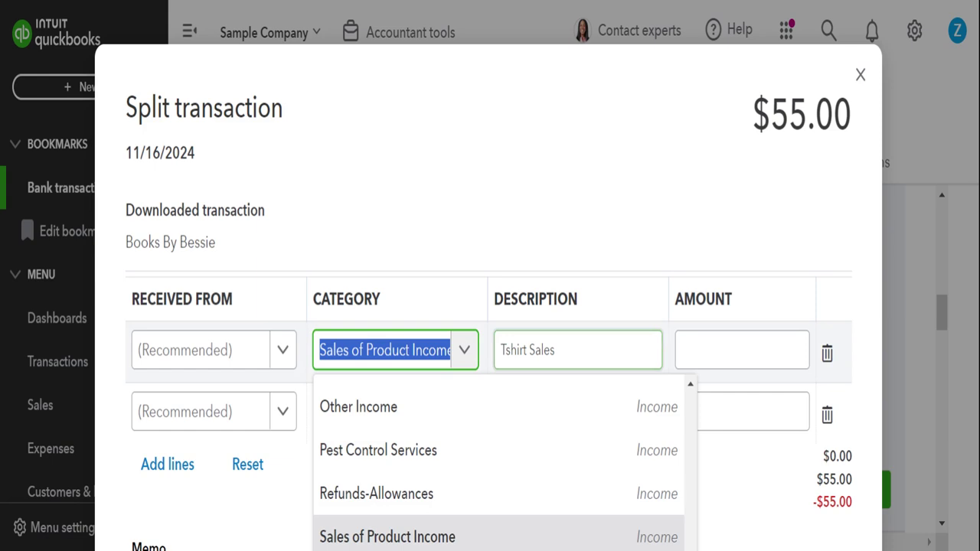
left_click(438, 456)
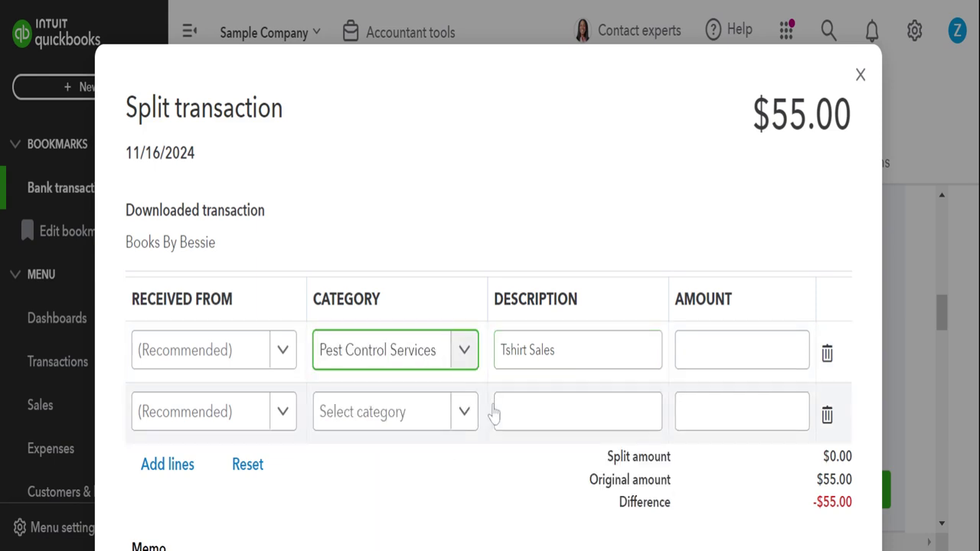
left_click_drag(501, 349, 558, 350)
key("BackSpace")
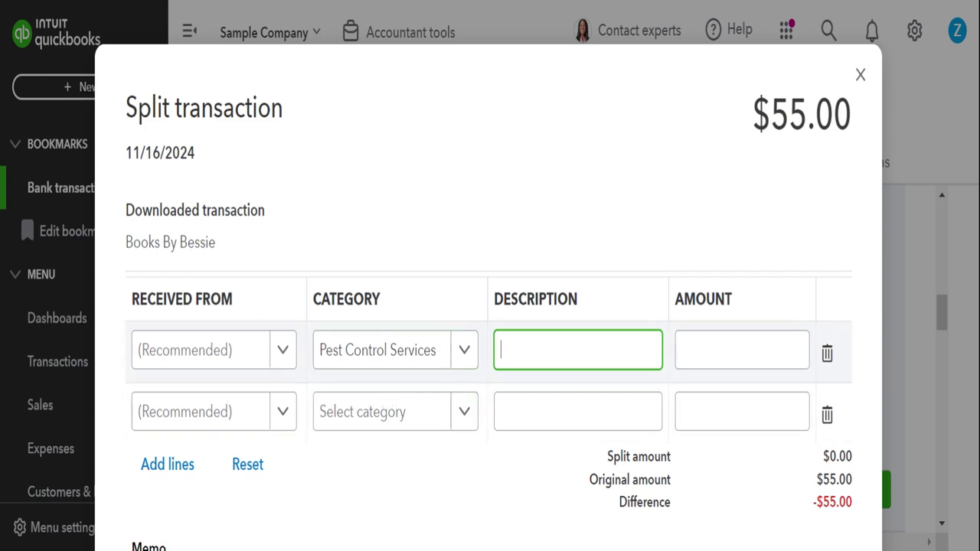
Step: Set the first split line's amount to 75.00
left_click(741, 350)
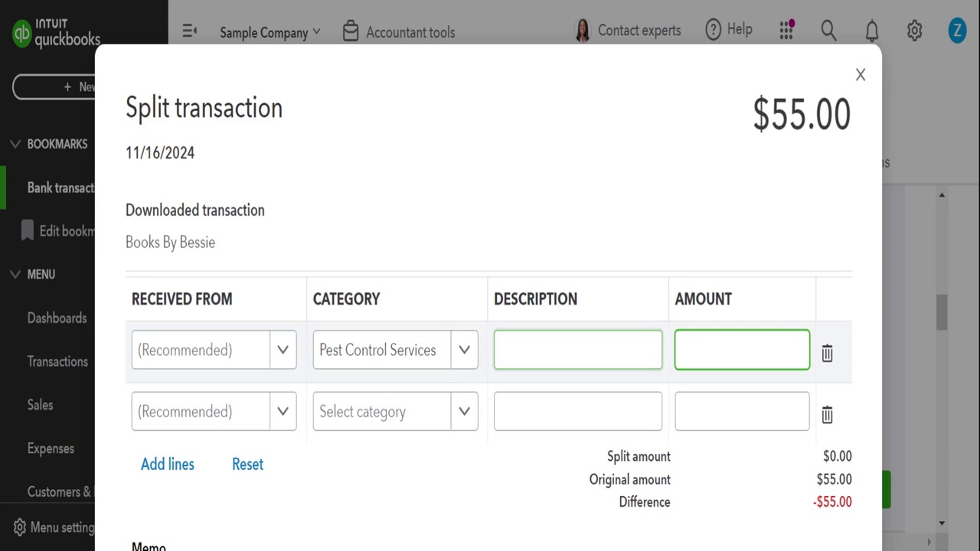
type("75")
key("Tab")
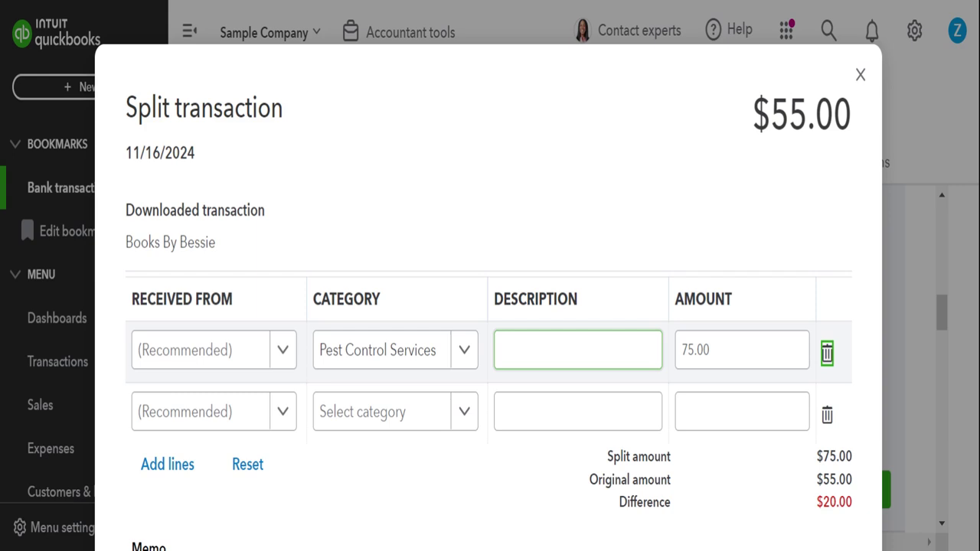
Step: Set the second split line's category to Bank Charges
left_click(201, 412)
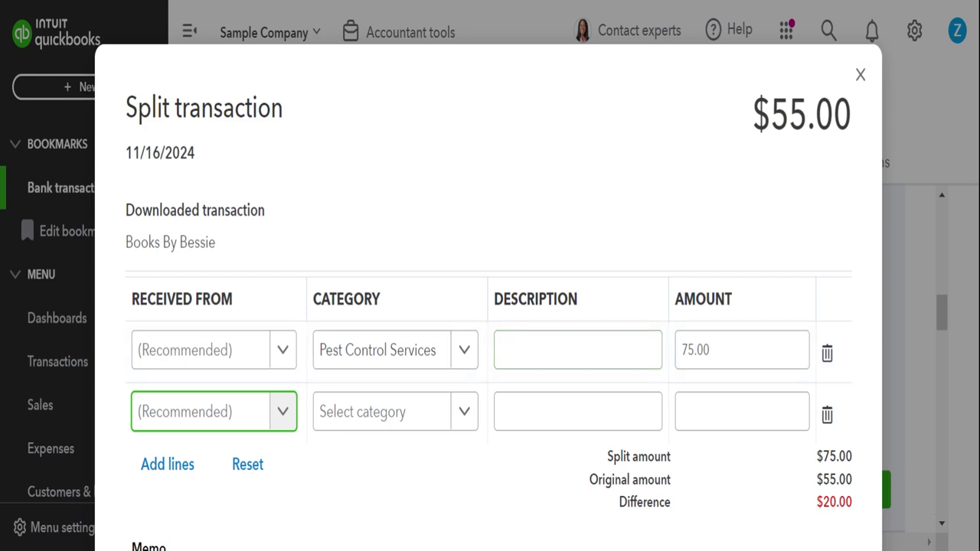
left_click(419, 427)
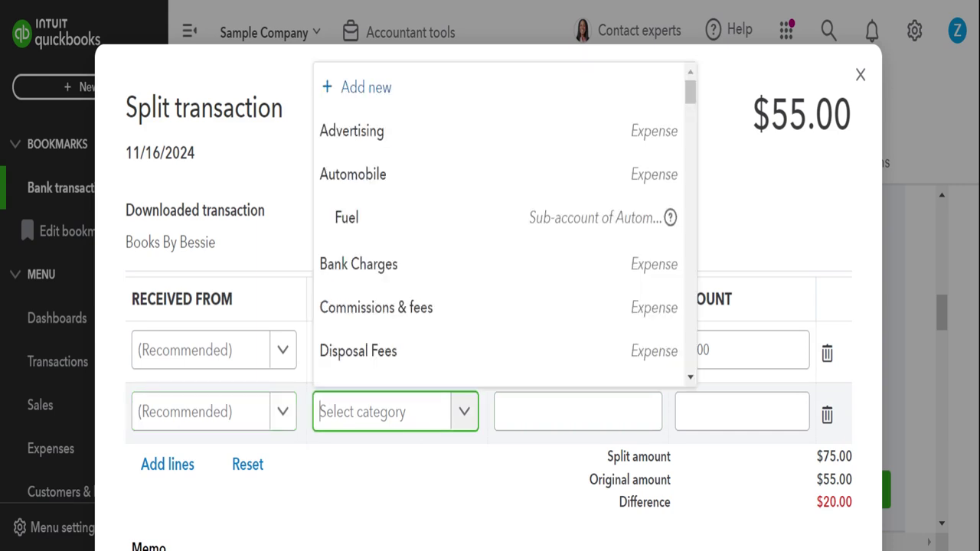
left_click(411, 265)
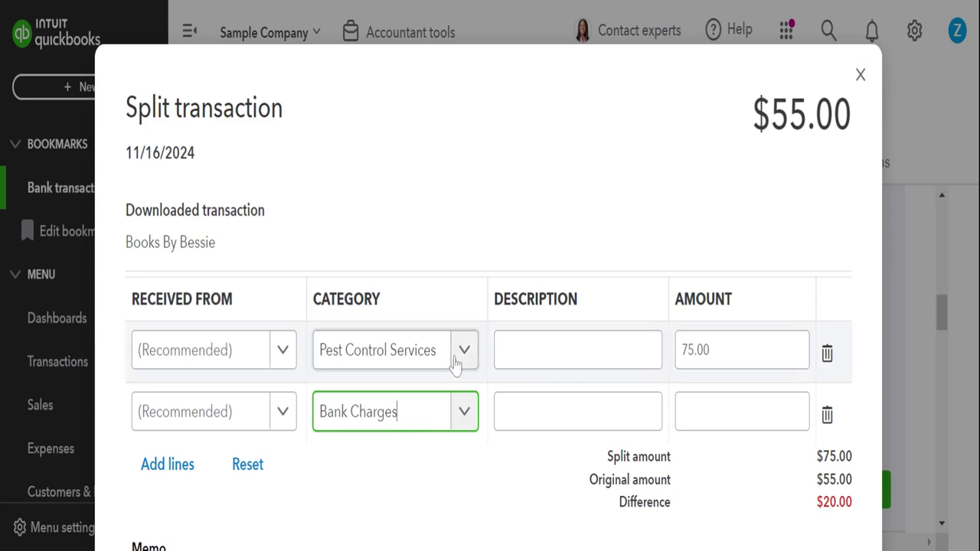
Step: Enter "Processing Fee" as the second split line's description
key("Tab")
key("Tab")
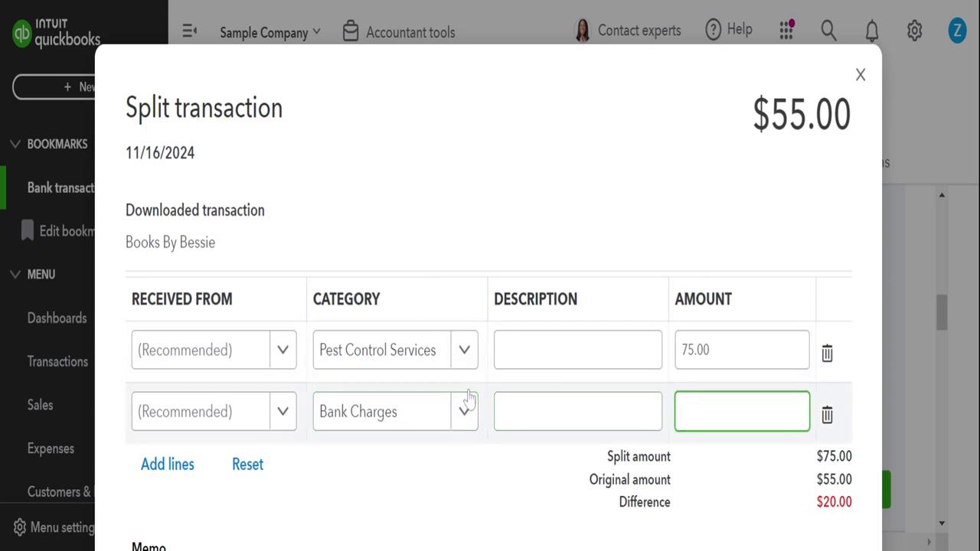
key("shift+Tab")
type("M")
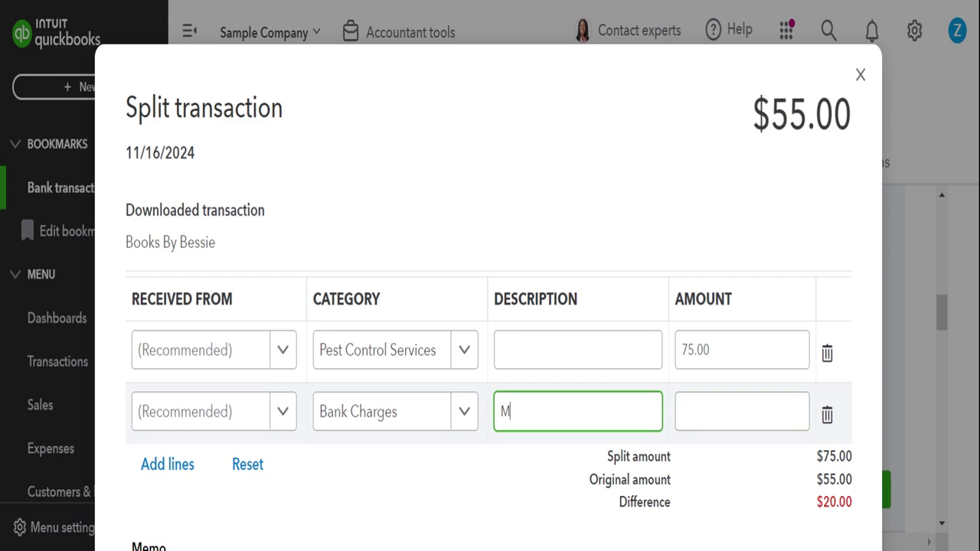
type("erchant Fee Proce")
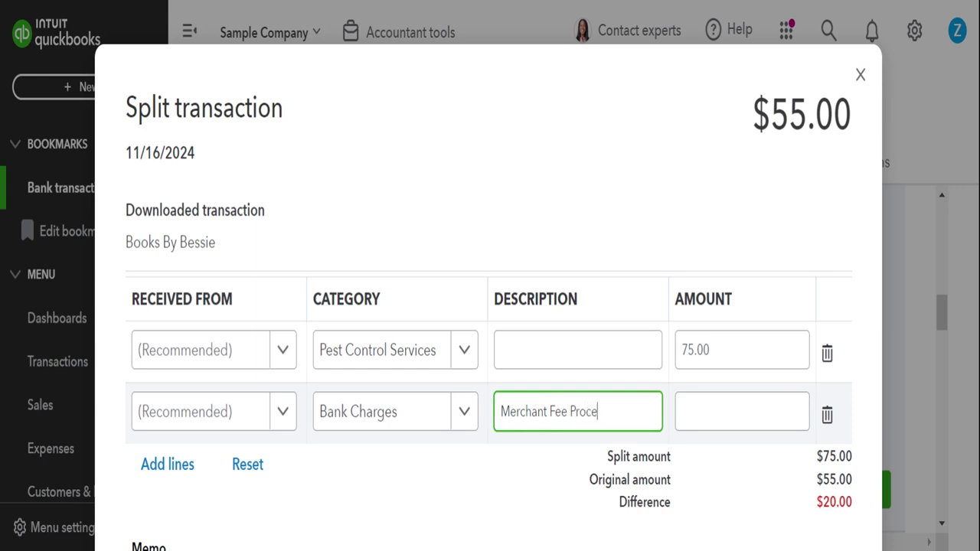
type("ssing Fee")
key("ctrl+Left")
key("ctrl+Left")
key("shift+Home")
key("BackSpace")
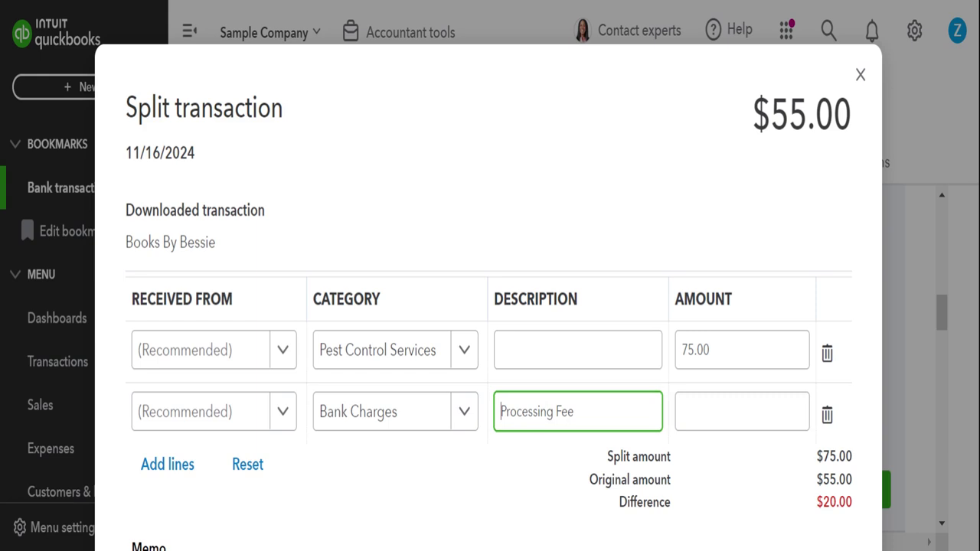
Step: Set the second split line's amount to -20.00
left_click(742, 412)
type("-")
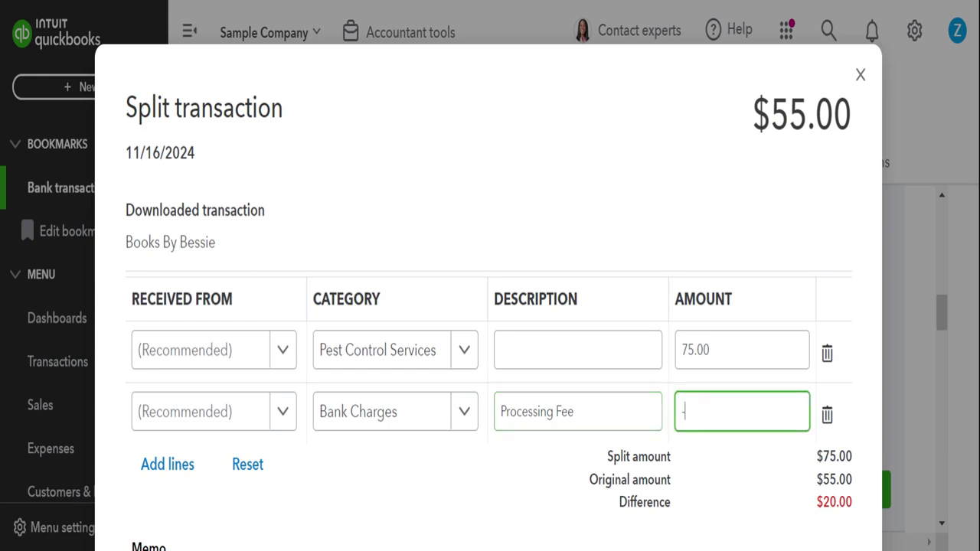
type("20")
key("Tab")
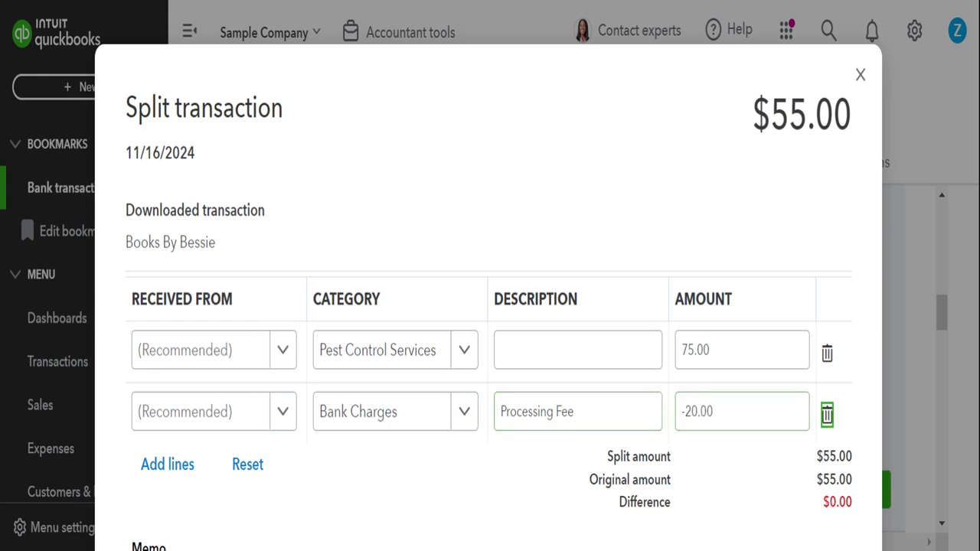
left_click(557, 402)
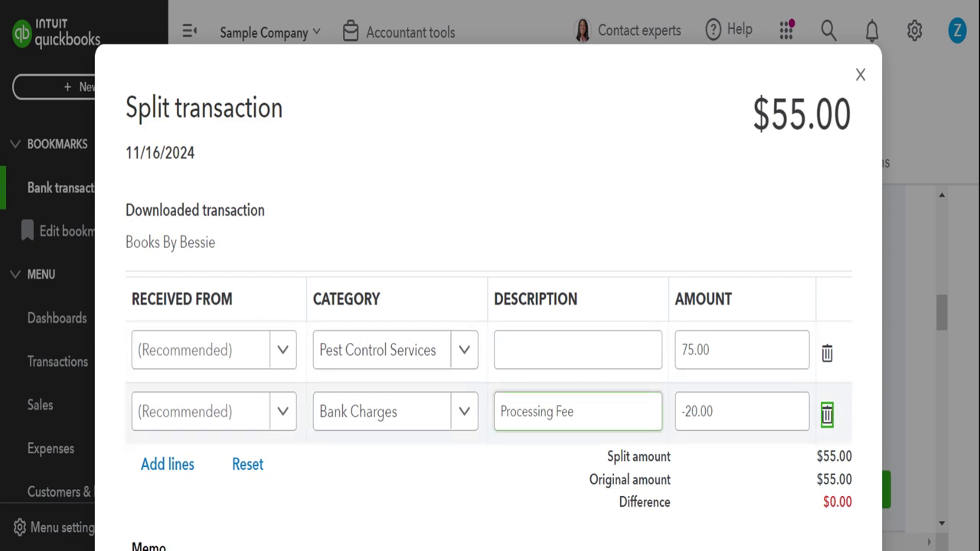
left_click(676, 425)
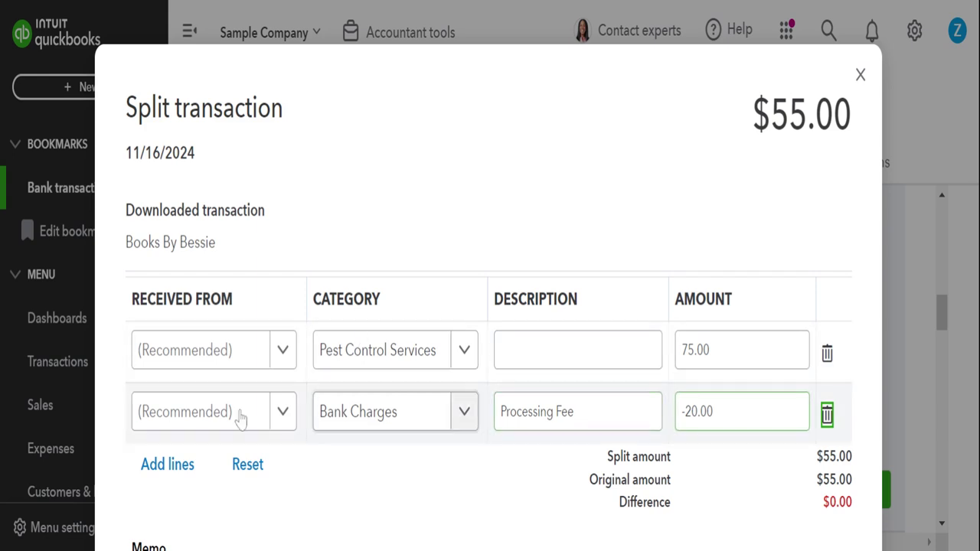
left_click(331, 428)
left_click(758, 418)
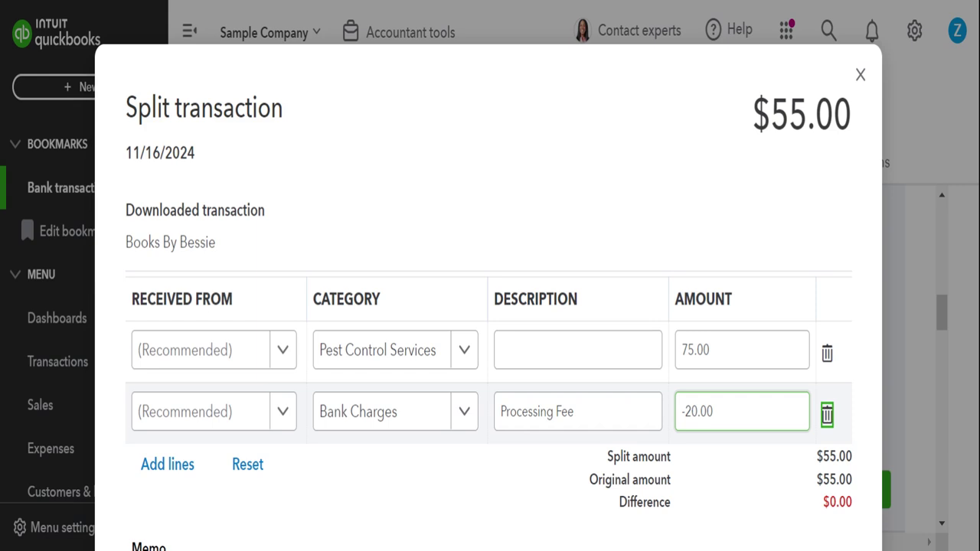
Step: Remove the minus sign from the Bank Charges line's amount, making it 20.00
left_click(683, 411)
key("BackSpace")
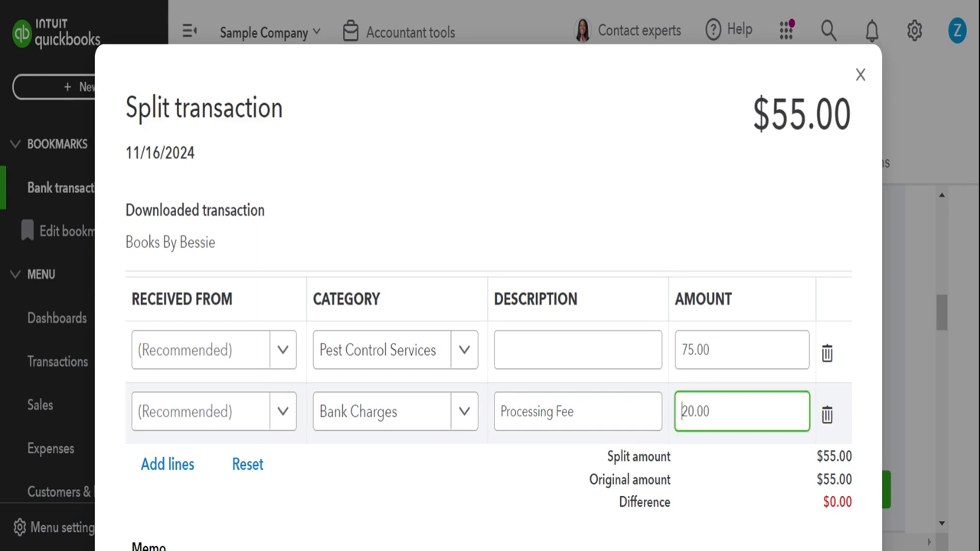
key("shift+Tab")
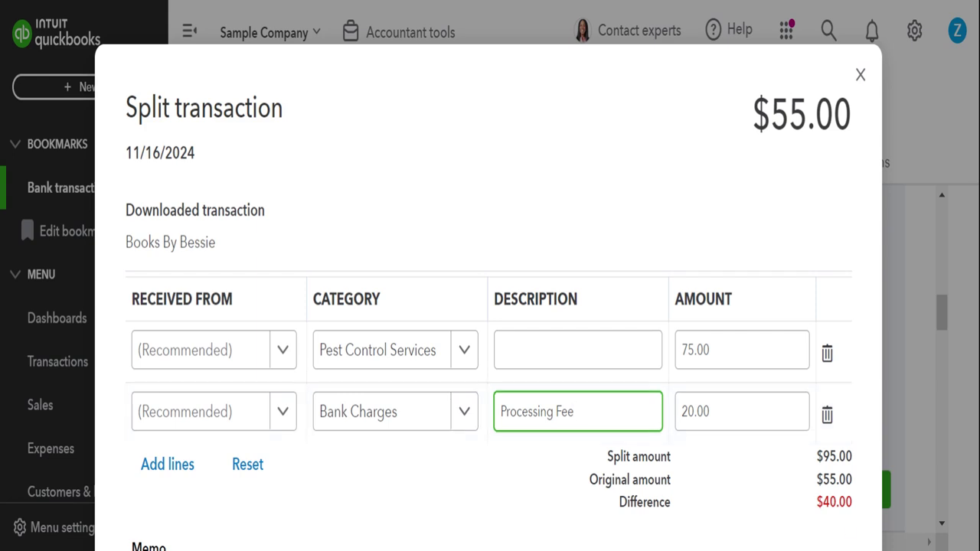
Step: Set the Bank Charges line's amount to -20.00
left_click(741, 411)
scroll(741, 411, "down", 1)
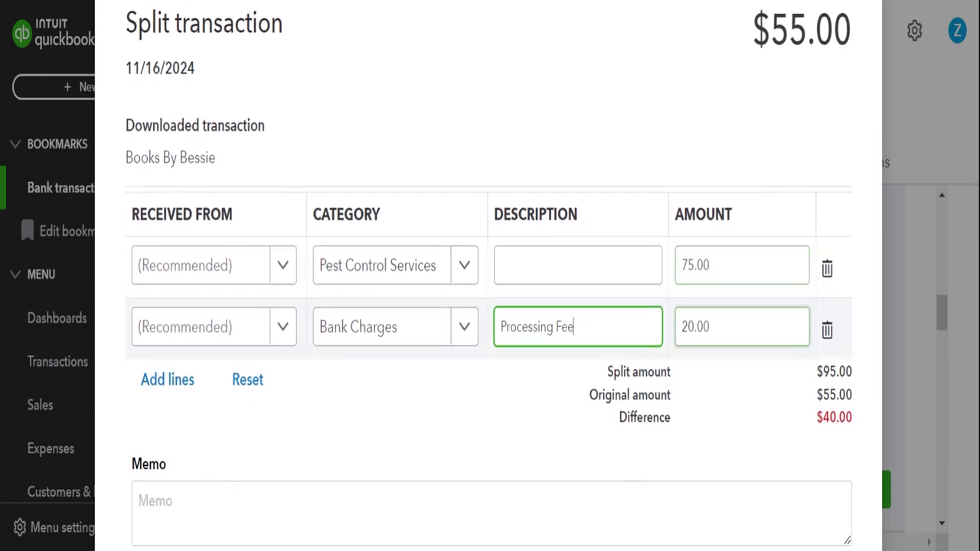
left_click(702, 327)
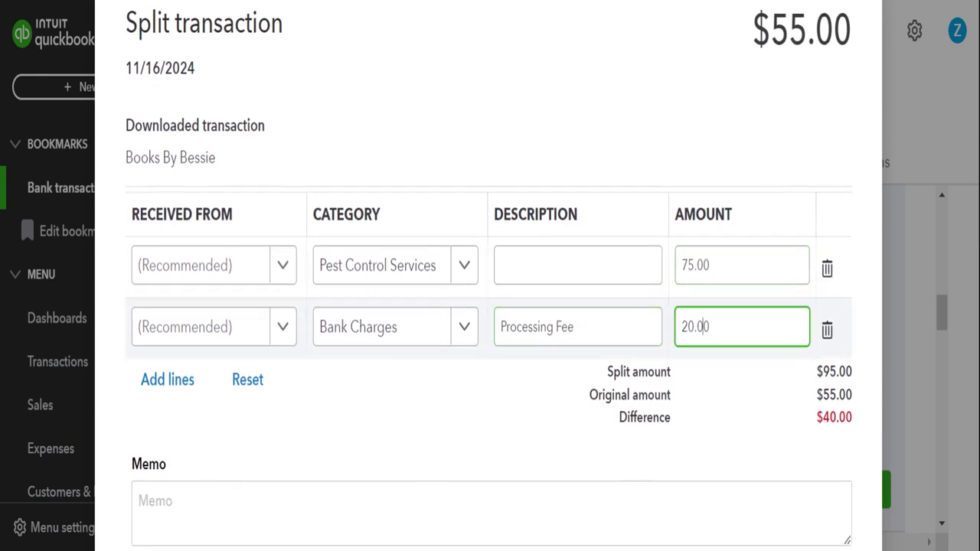
left_click(682, 327)
type("-")
key("Tab")
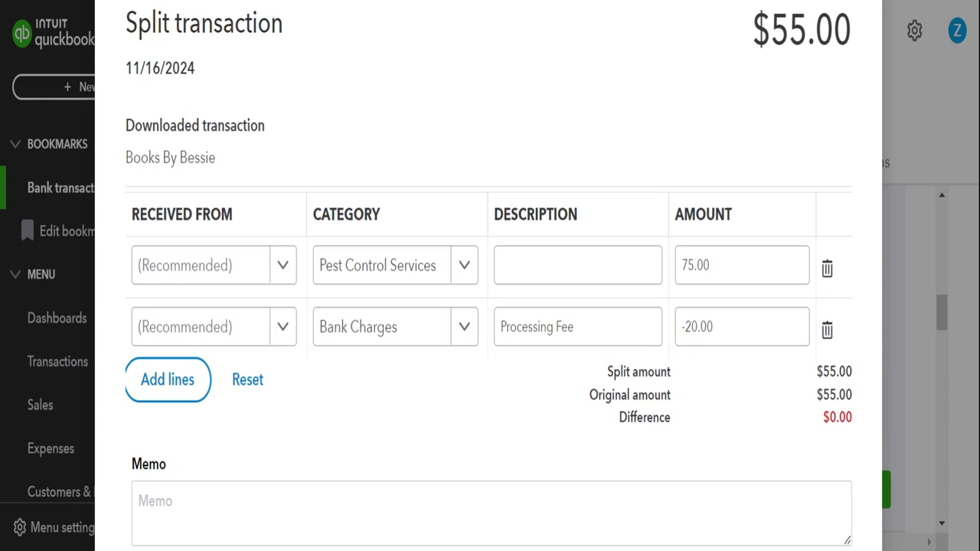
Step: Review the two split lines and compare the split amount and difference with the original amount
left_click(765, 327)
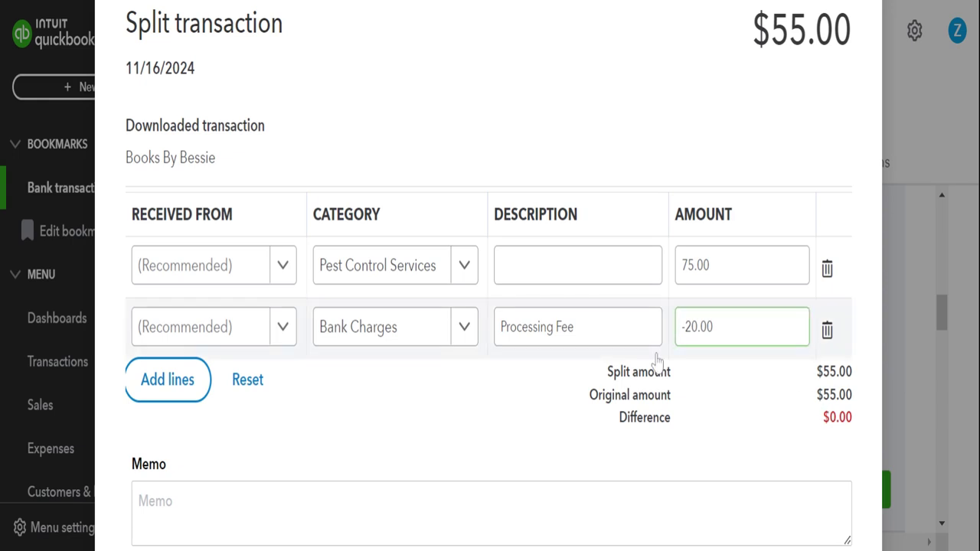
key("shift+Tab")
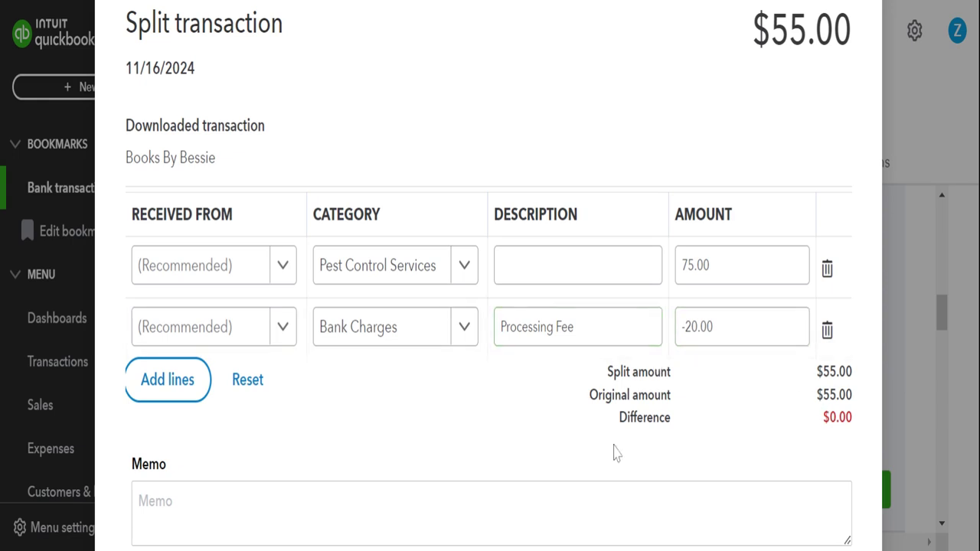
scroll(617, 453, "down", 3)
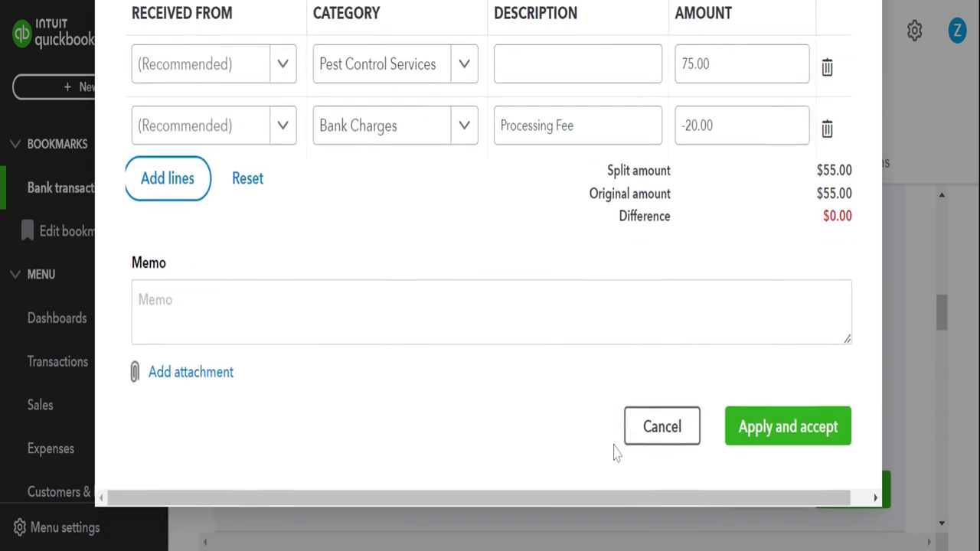
scroll(795, 372, "up", 5)
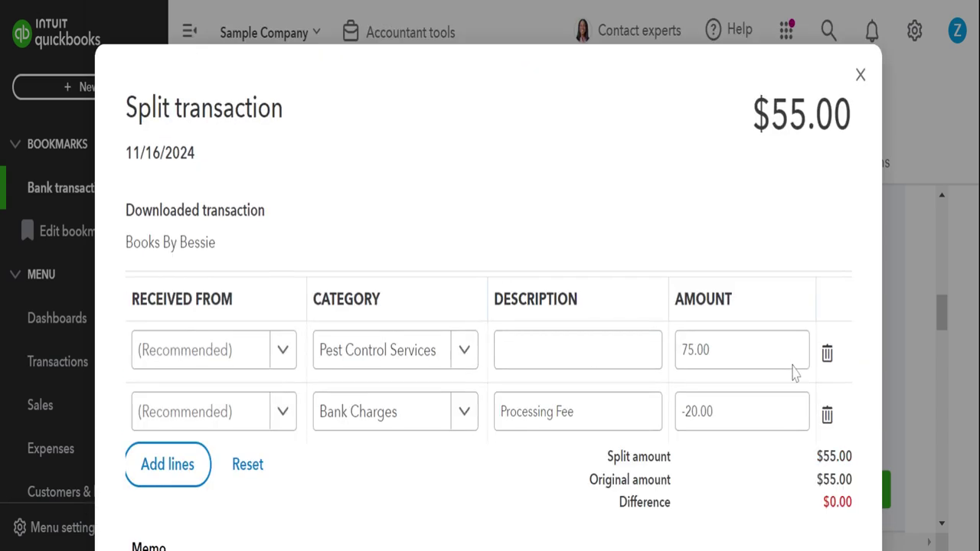
scroll(794, 373, "down", 4)
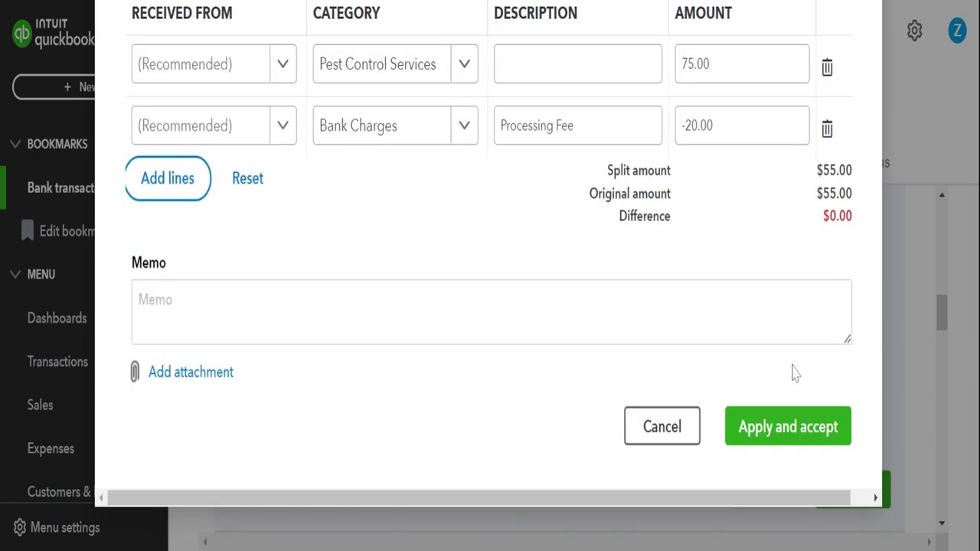
scroll(835, 375, "up", 4)
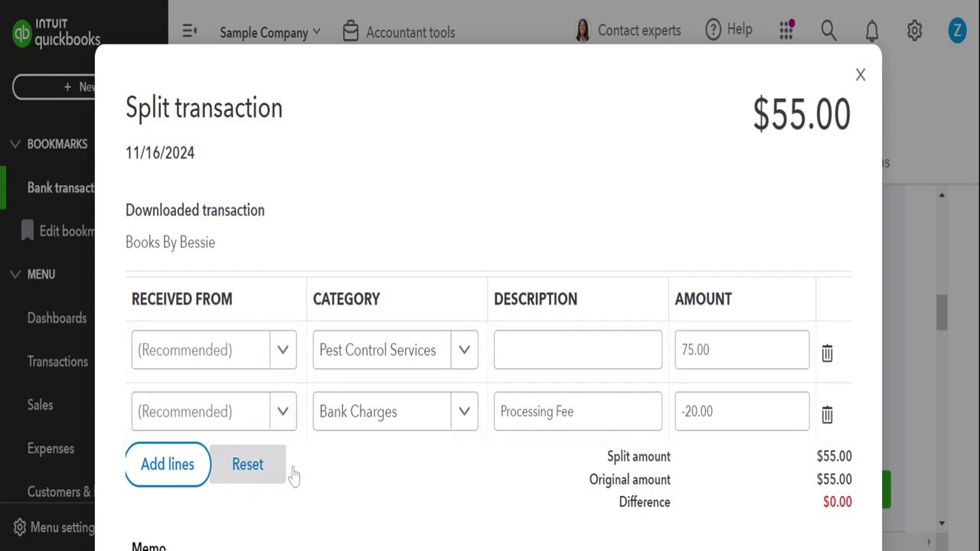
scroll(304, 444, "down", 3)
scroll(304, 444, "down", 1)
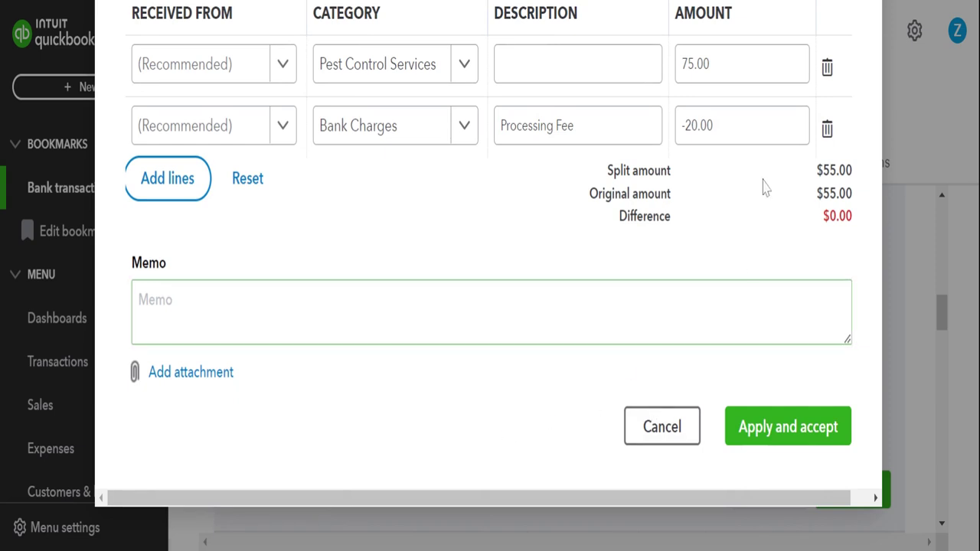
Step: Delete the 75.00 Pest Control Services line and set the remaining line's category to Pest Control Services
left_click(827, 70)
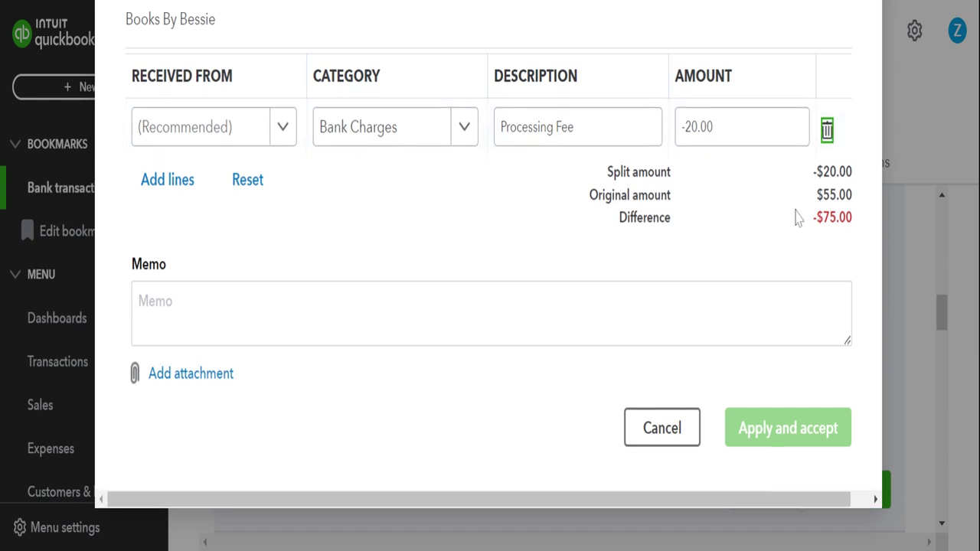
scroll(798, 215, "up", 2)
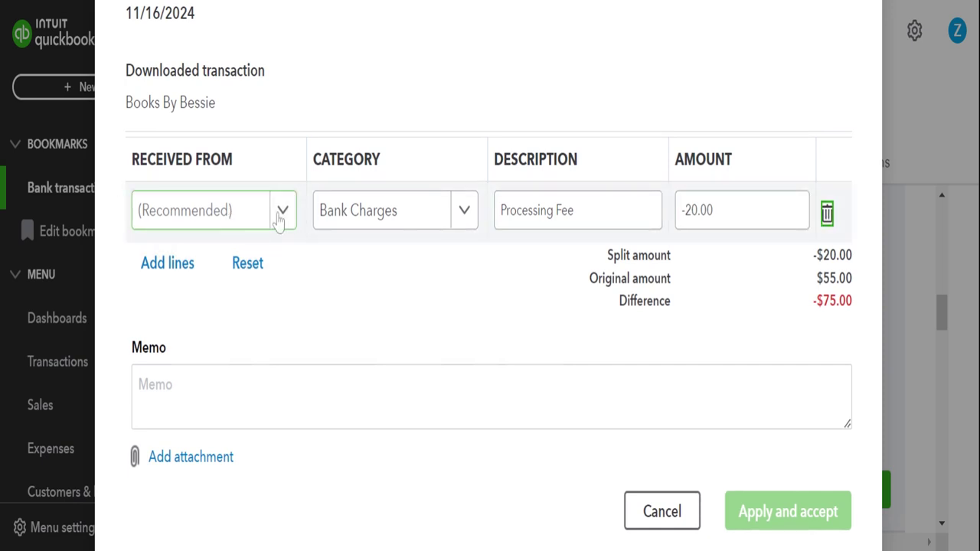
left_click(426, 212)
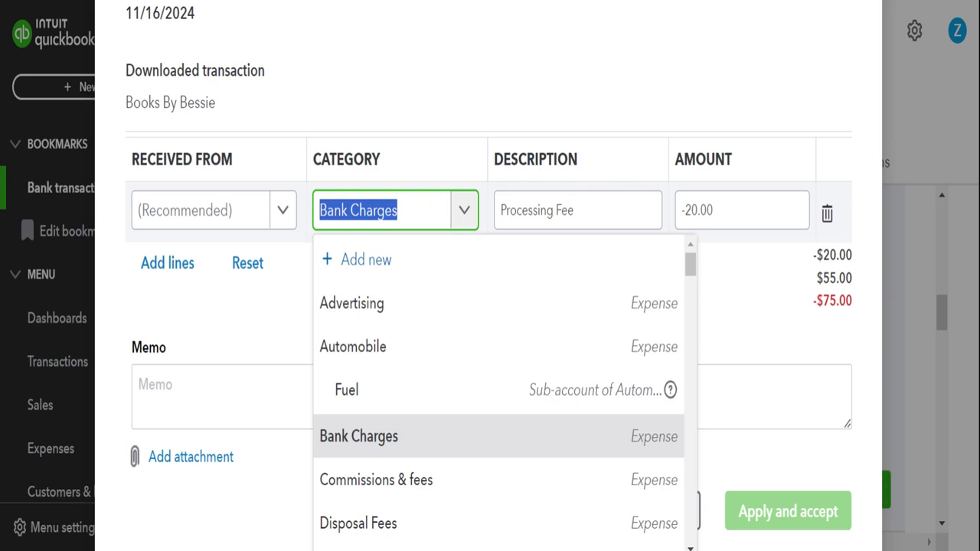
type("pest")
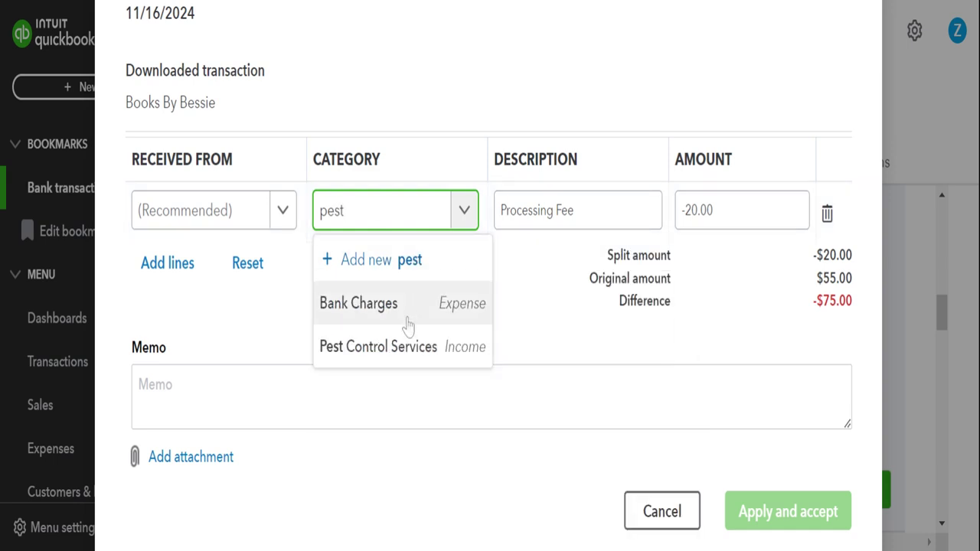
left_click(406, 350)
key("Tab")
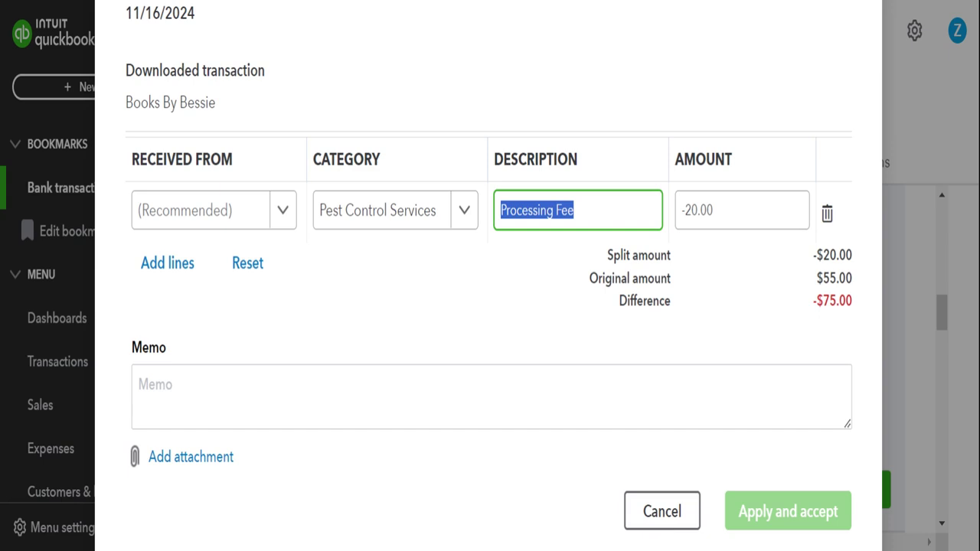
Step: Clear the Pest Control Services line's description and set its amount to 70.00
key("Tab")
key("shift+Tab")
key("BackSpace")
key("Tab")
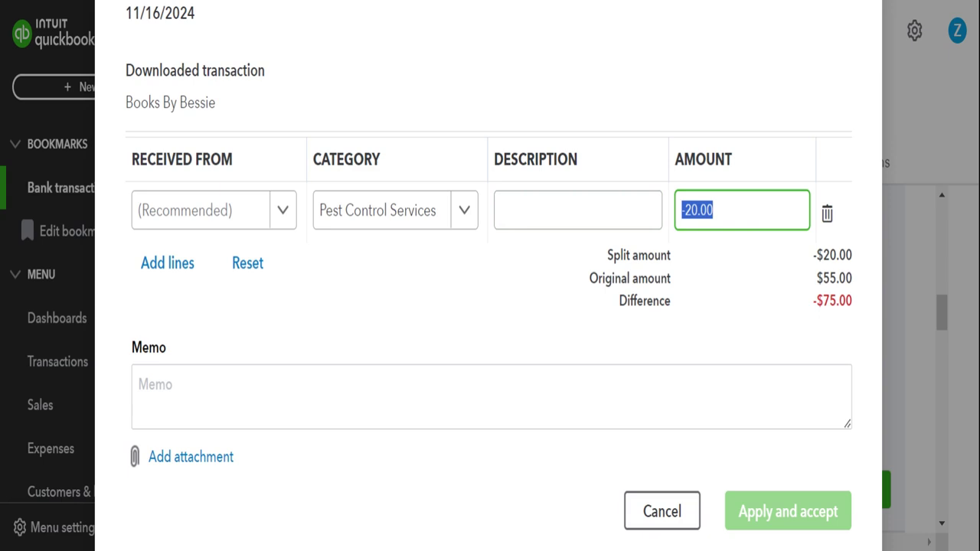
type("70")
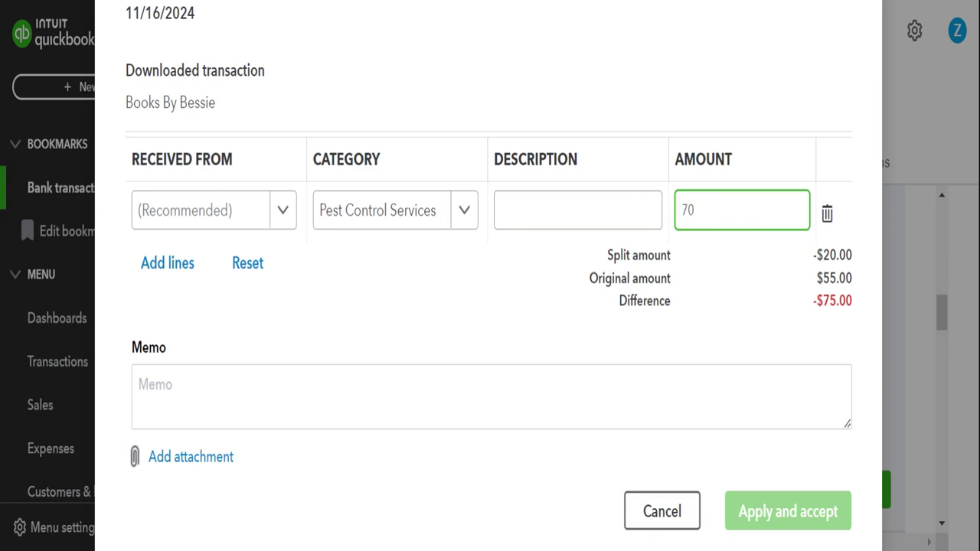
key("Tab")
key("Tab")
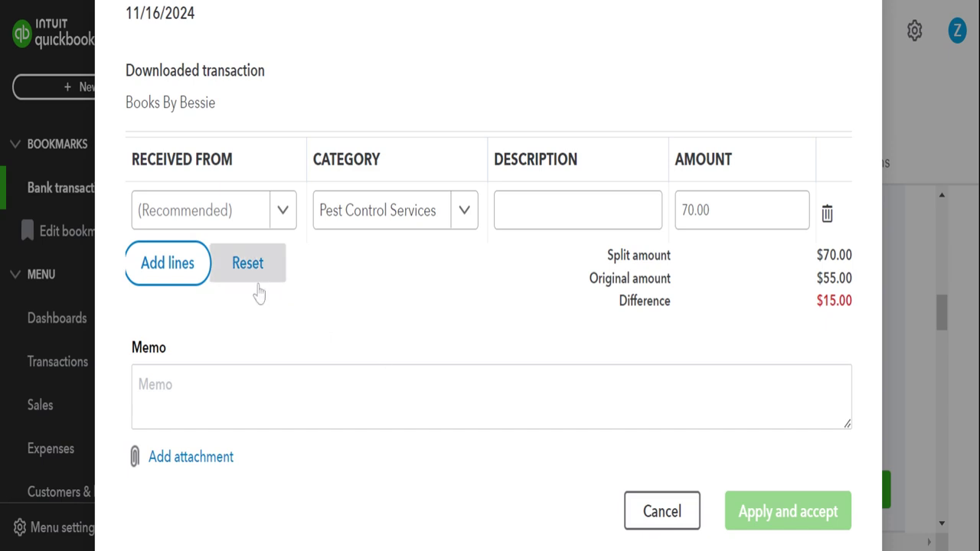
Step: Add more split lines and start creating a new category account named "sales tax" from the second line
left_click(201, 277)
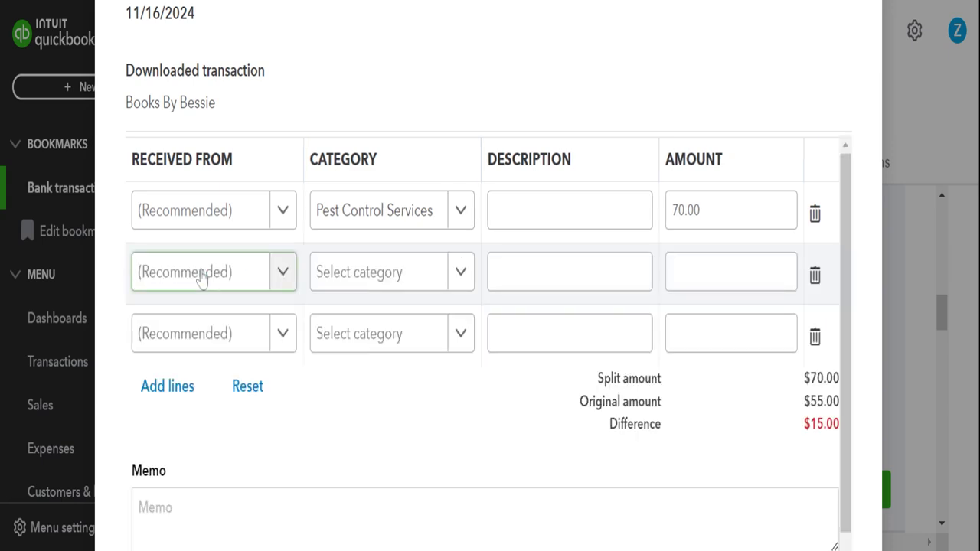
left_click(354, 277)
type("sa")
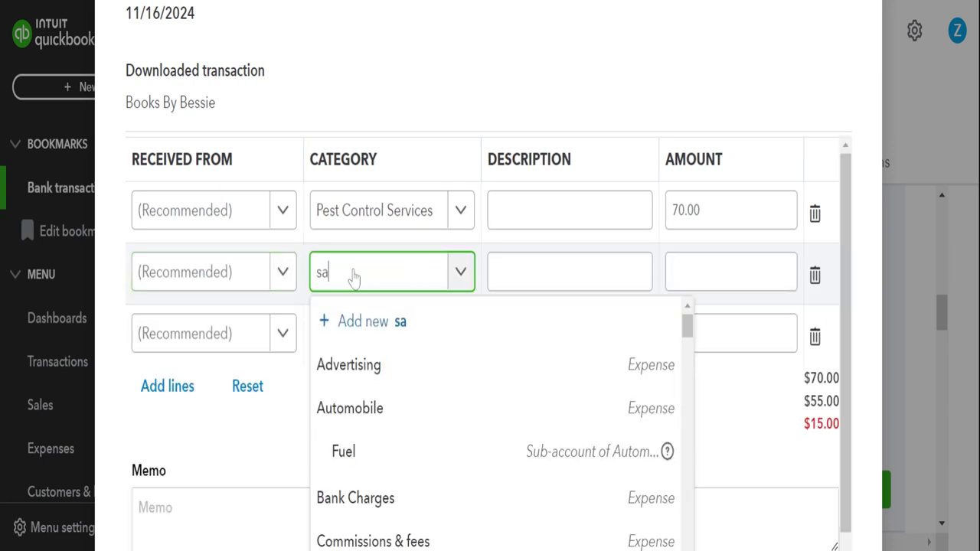
type("les ")
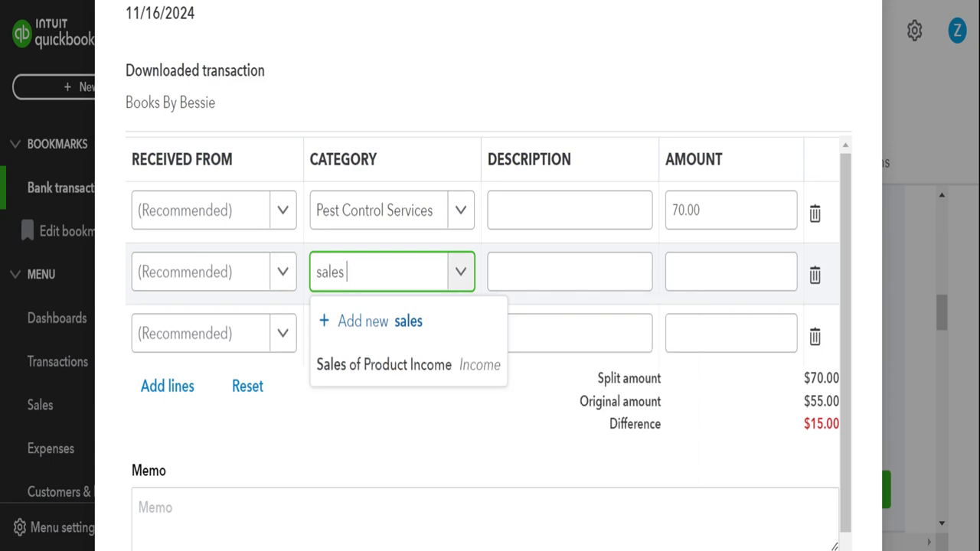
type("tax")
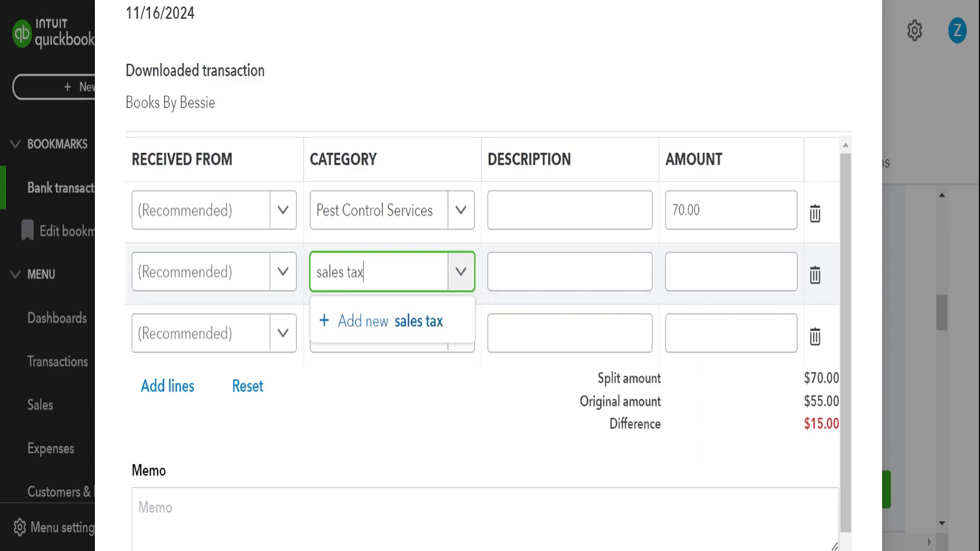
left_click(357, 321)
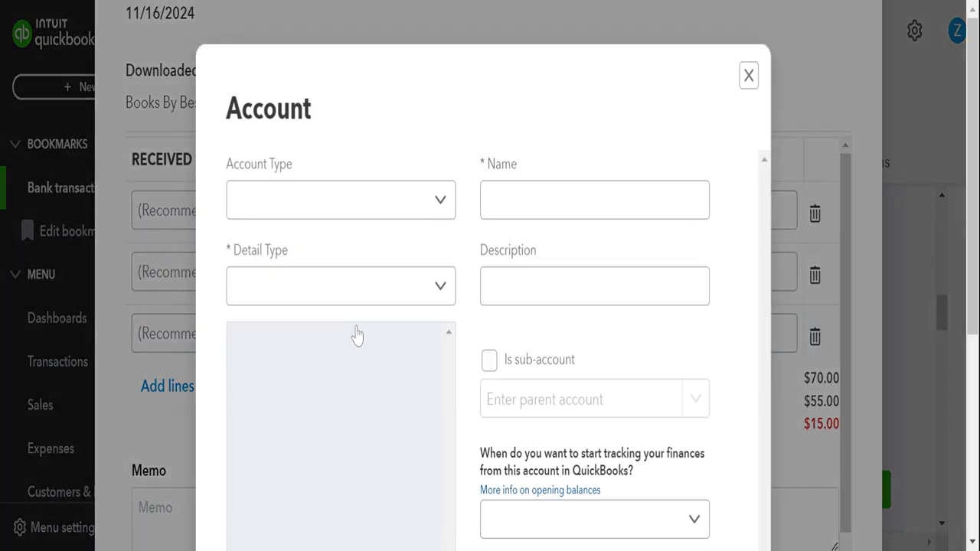
Step: Set the new account's type to Other Current Liabilities and its detail type to Sales Tax Payable
left_click(440, 209)
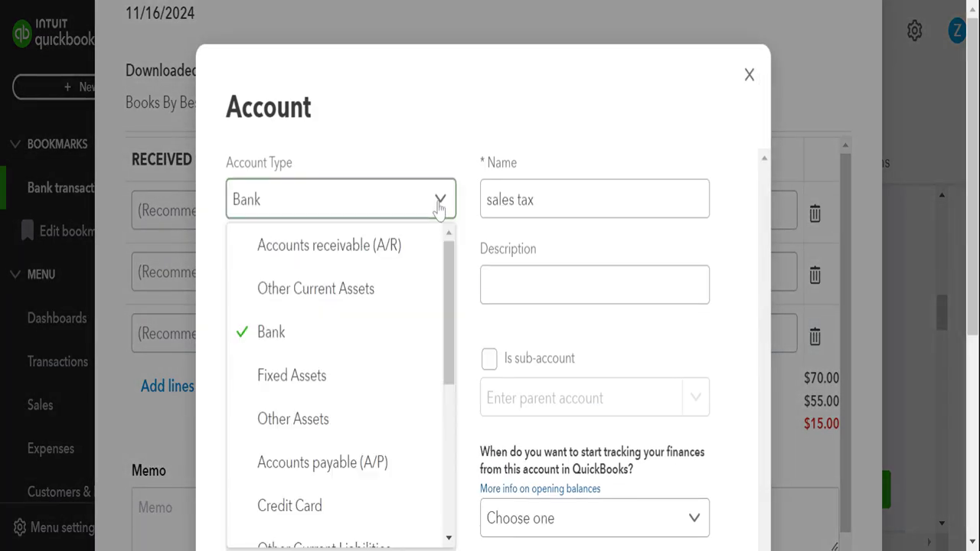
scroll(386, 442, "down", 3)
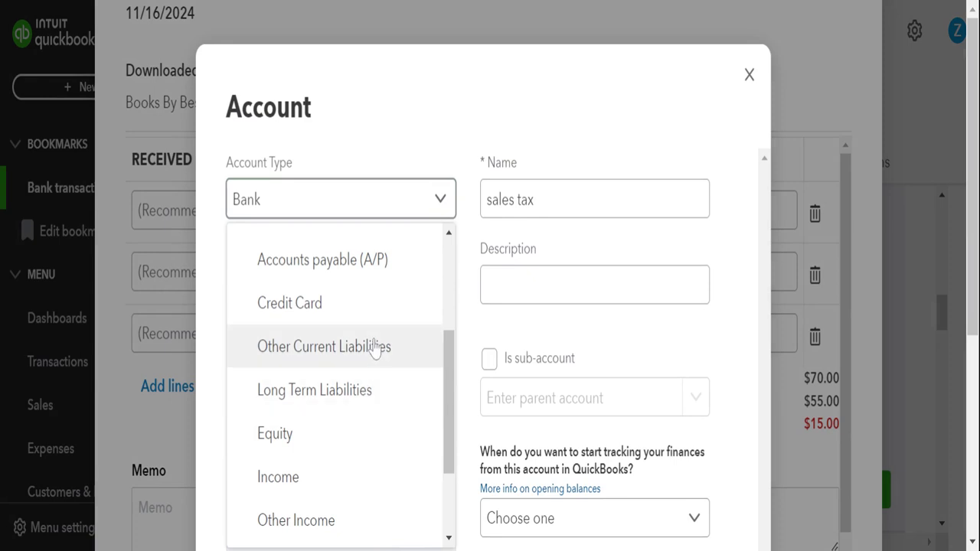
left_click(375, 349)
left_click(411, 284)
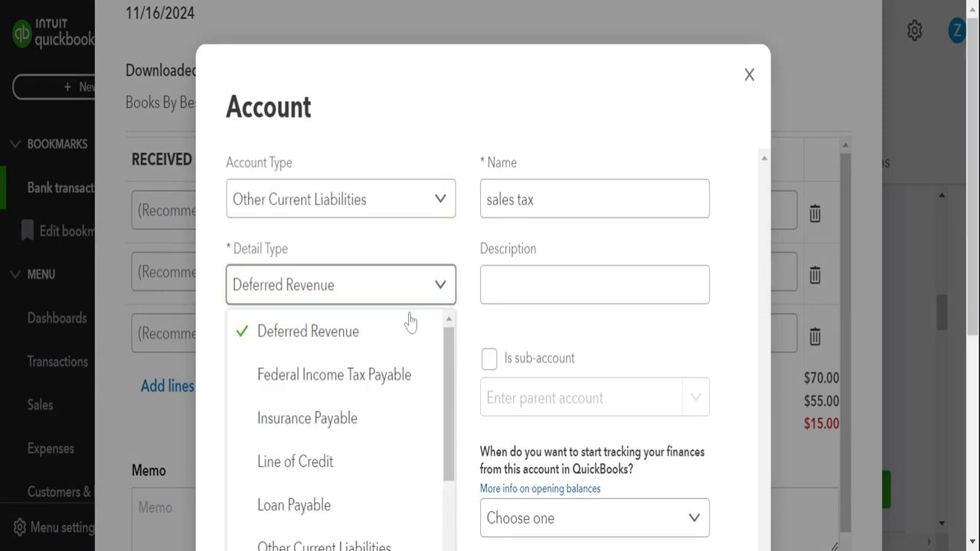
scroll(403, 421, "down", 1)
scroll(402, 421, "down", 3)
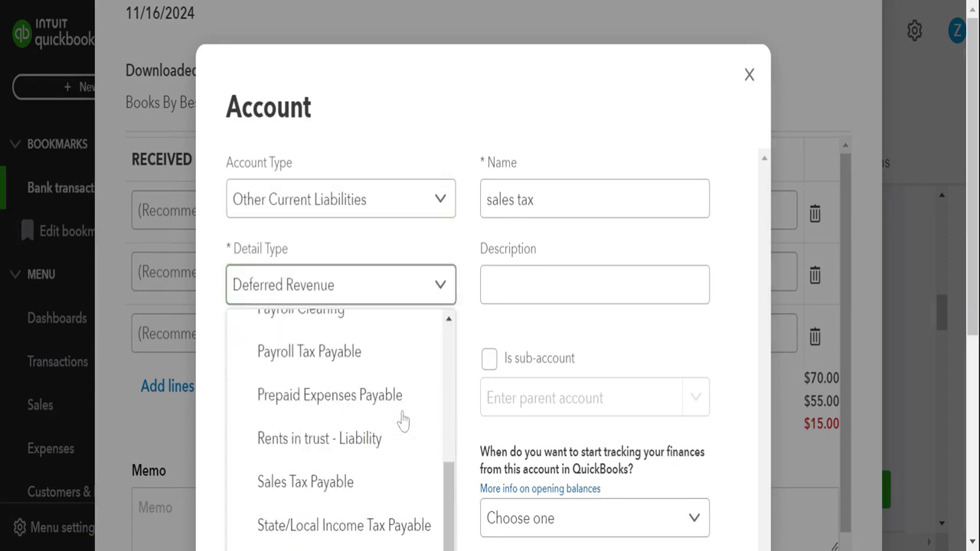
left_click(381, 496)
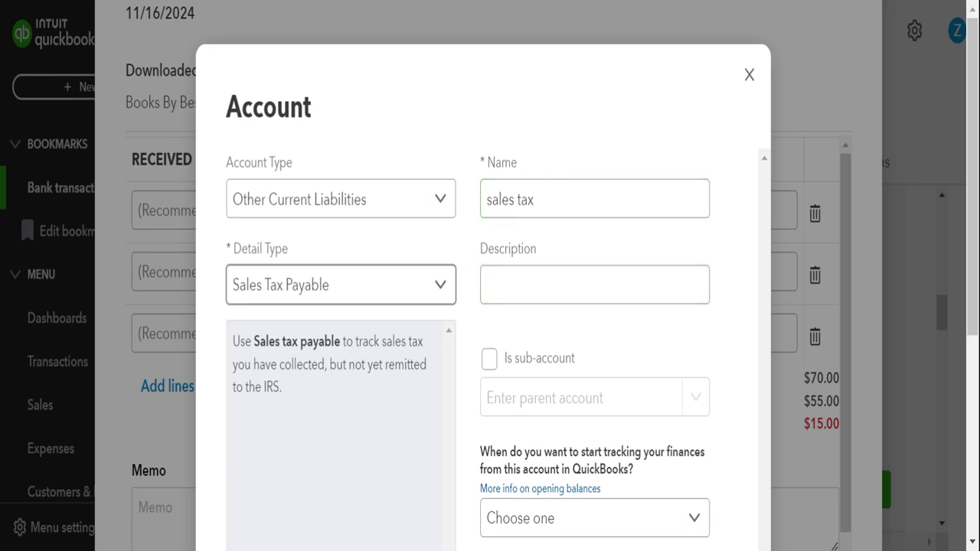
Step: Change the new account's name to "sales tax collected"
triple_click(510, 199)
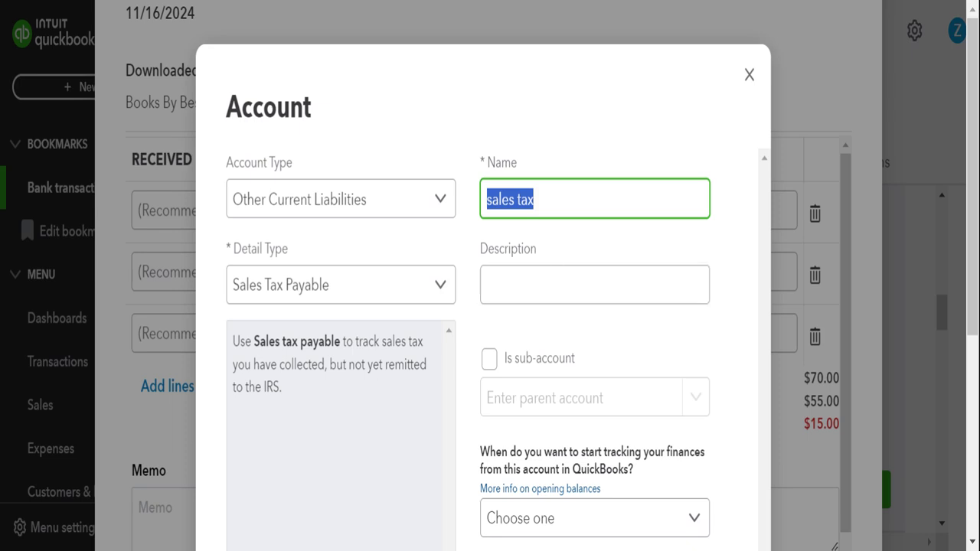
left_click(534, 199)
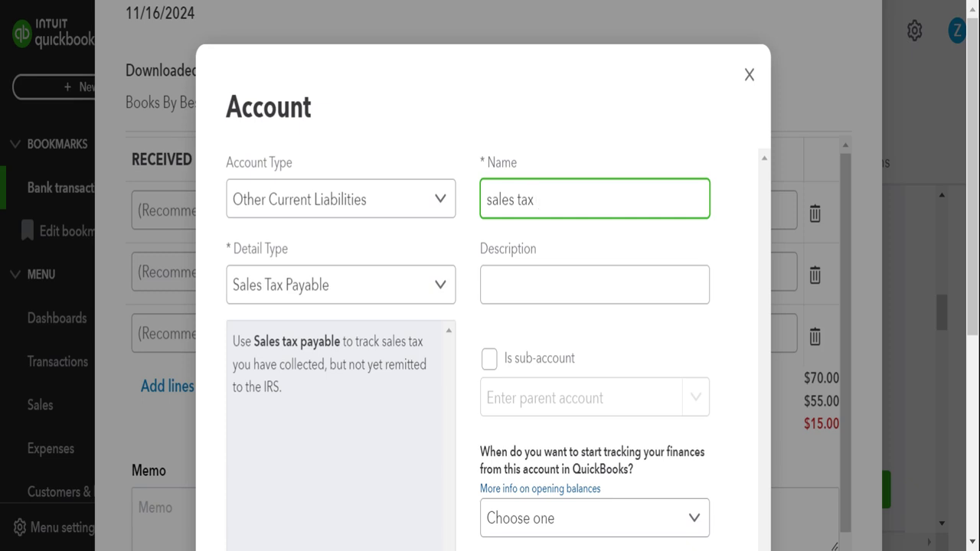
type("collected")
key("Tab")
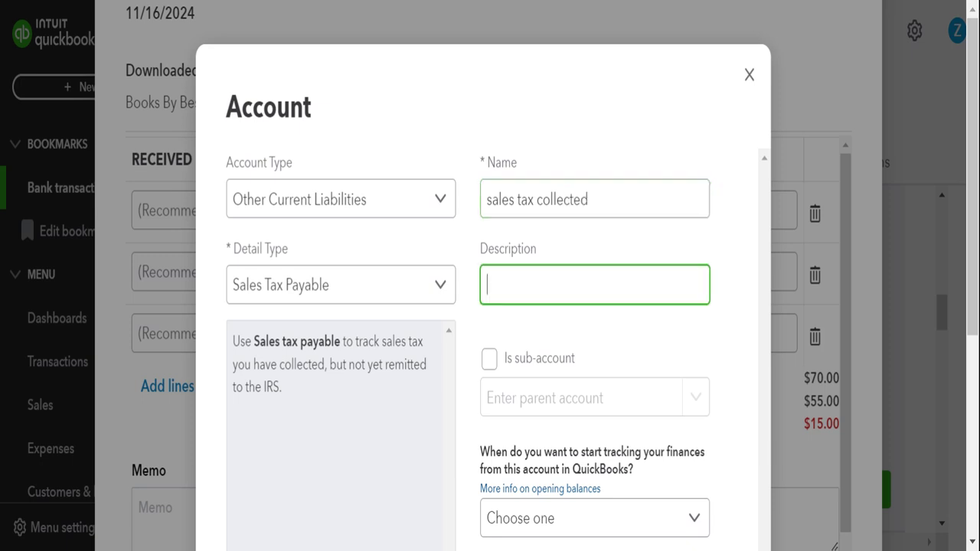
Step: Copy the explanatory text for the Sales Tax Payable detail type into the new account's description
left_click_drag(300, 392, 233, 339)
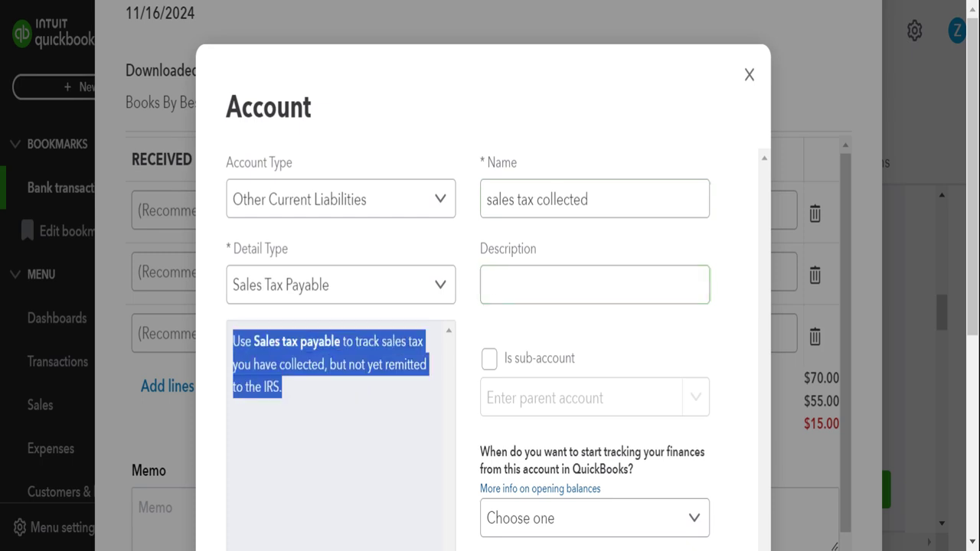
key("ctrl+c")
left_click(595, 285)
key("ctrl+v")
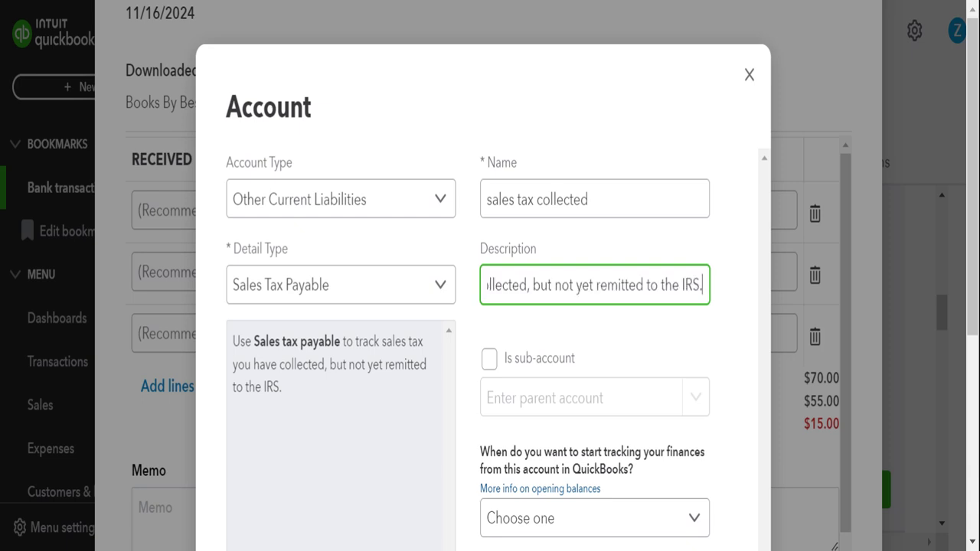
scroll(737, 462, "down", 2)
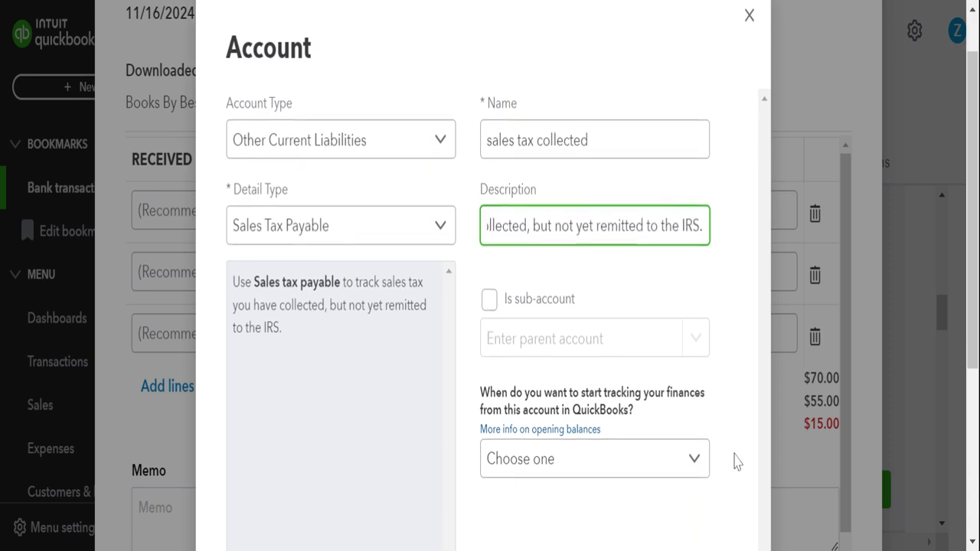
scroll(667, 405, "down", 8)
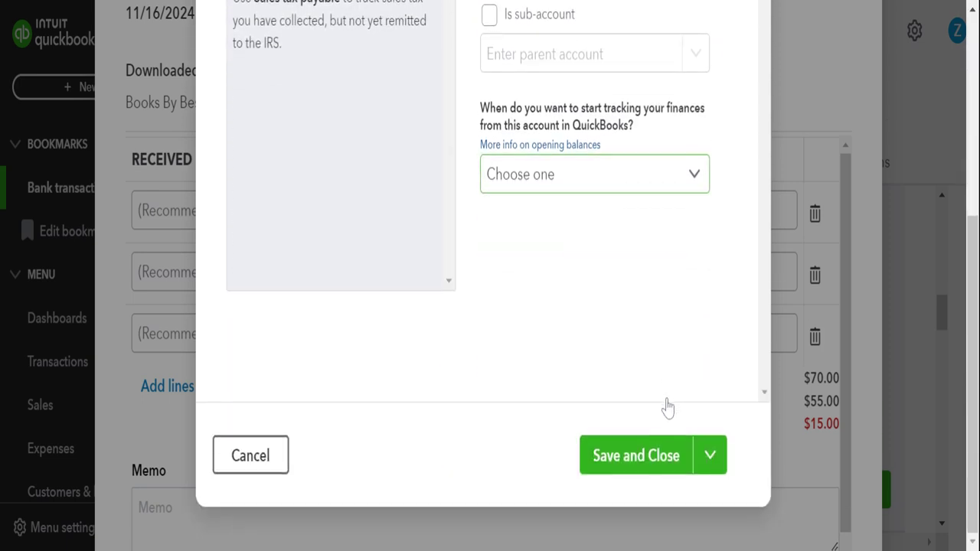
Step: Save the new account and enter 5.00 as the amount on the sales tax collected split line
left_click(662, 459)
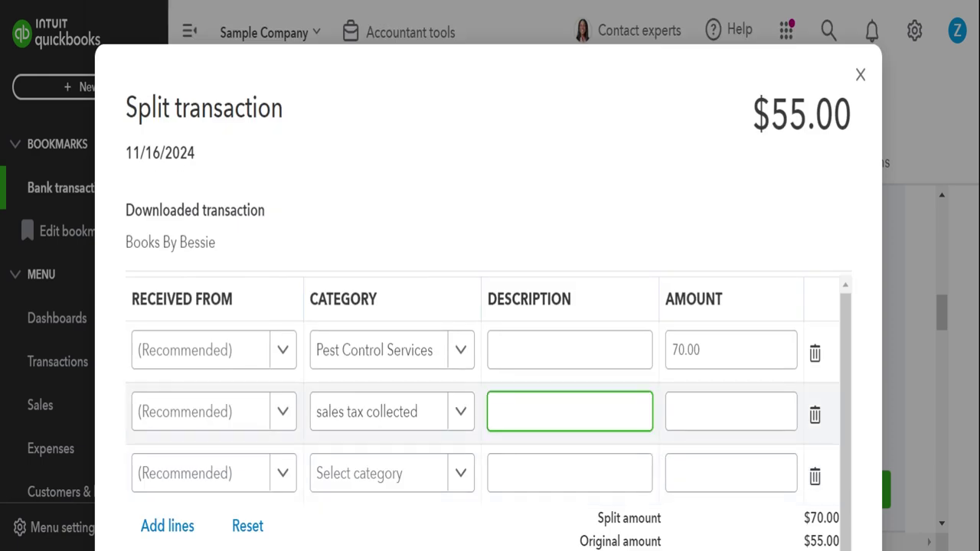
left_click(730, 411)
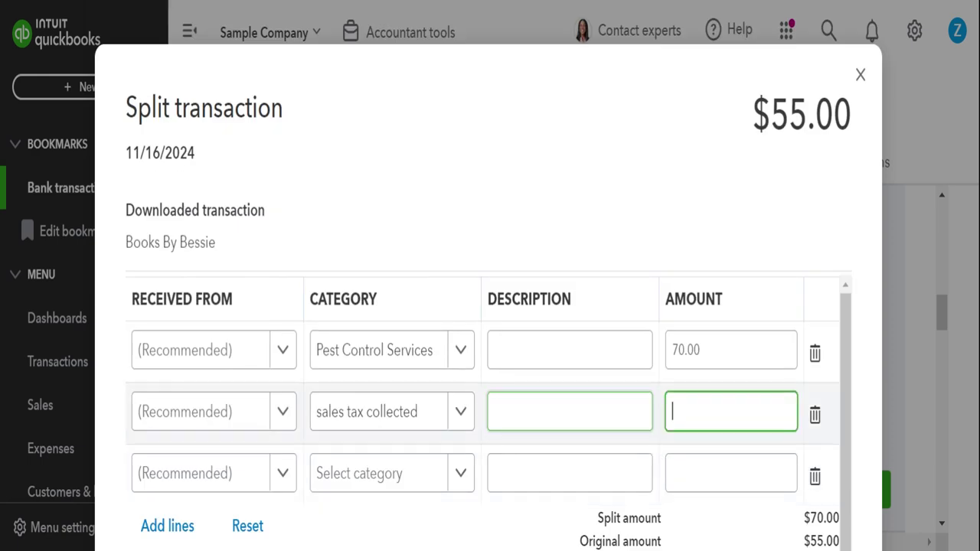
type("5")
key("Tab")
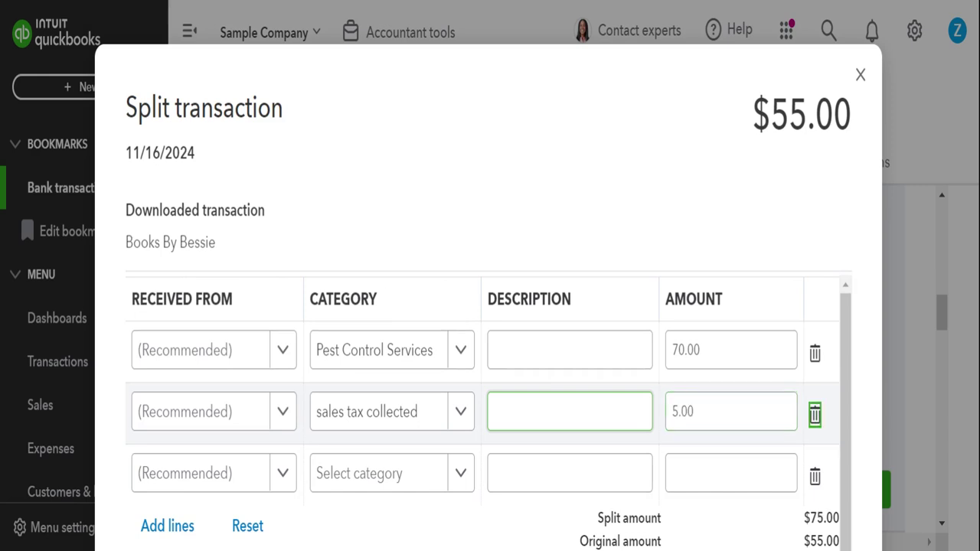
key("Tab")
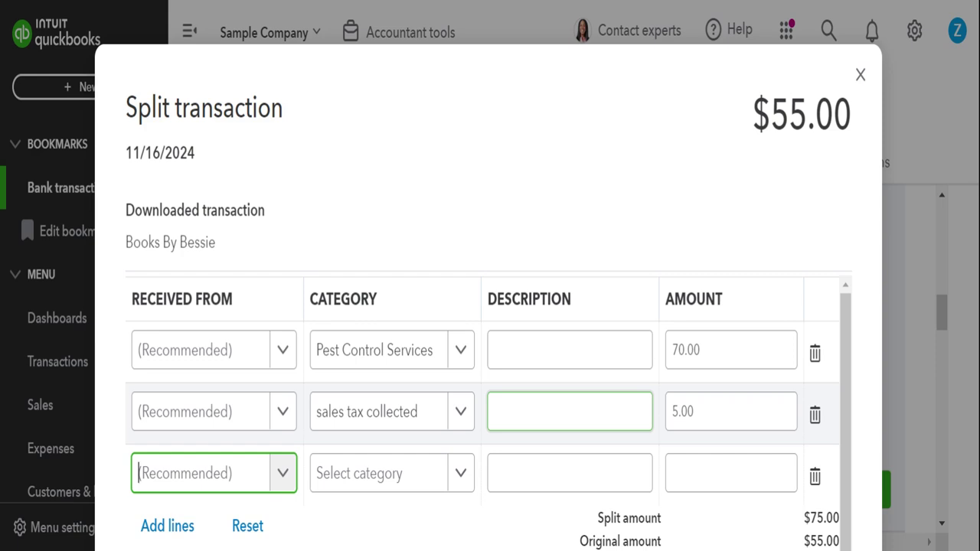
Step: Set the third split line's category to Bank Charges and its description to "Processing Fee"
left_click(401, 475)
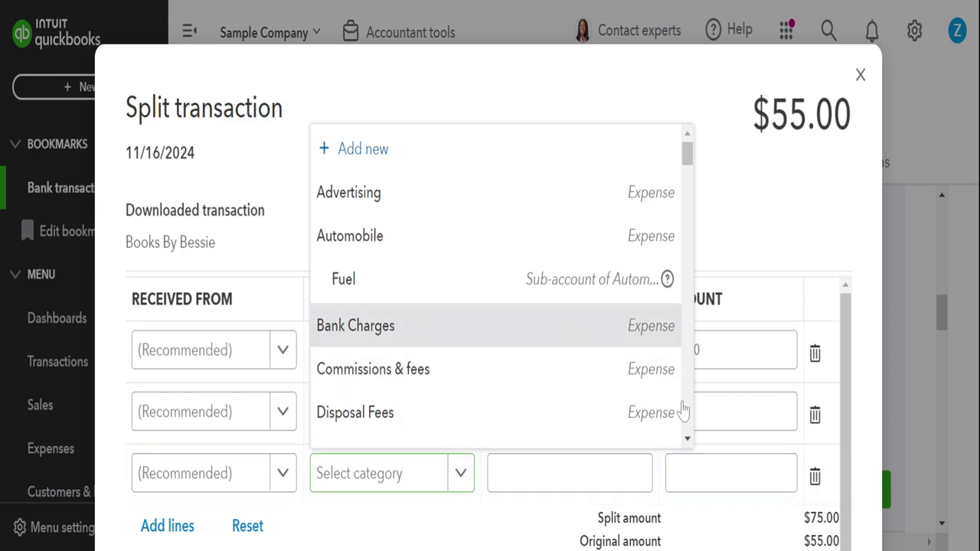
key("Return")
key("Tab")
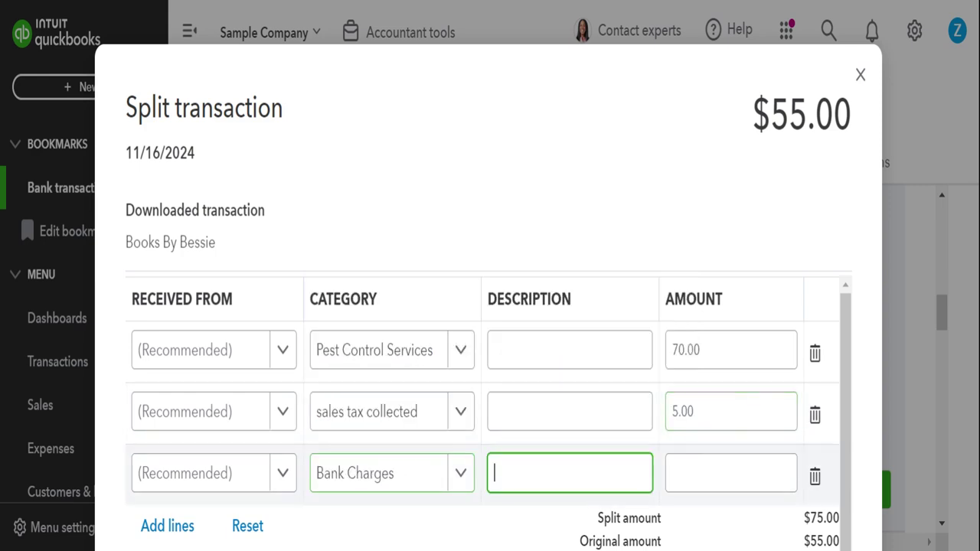
key("ctrl+v")
key("Tab")
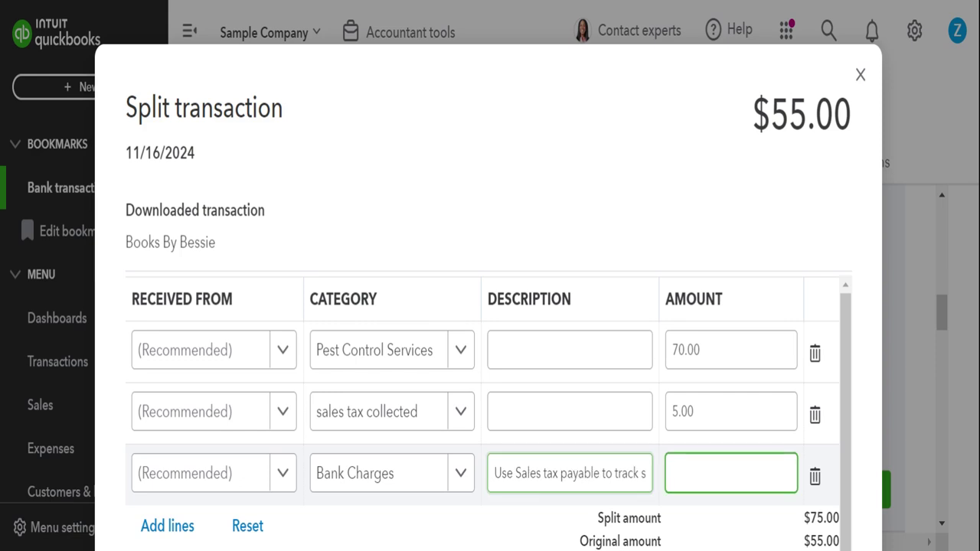
key("shift+Tab")
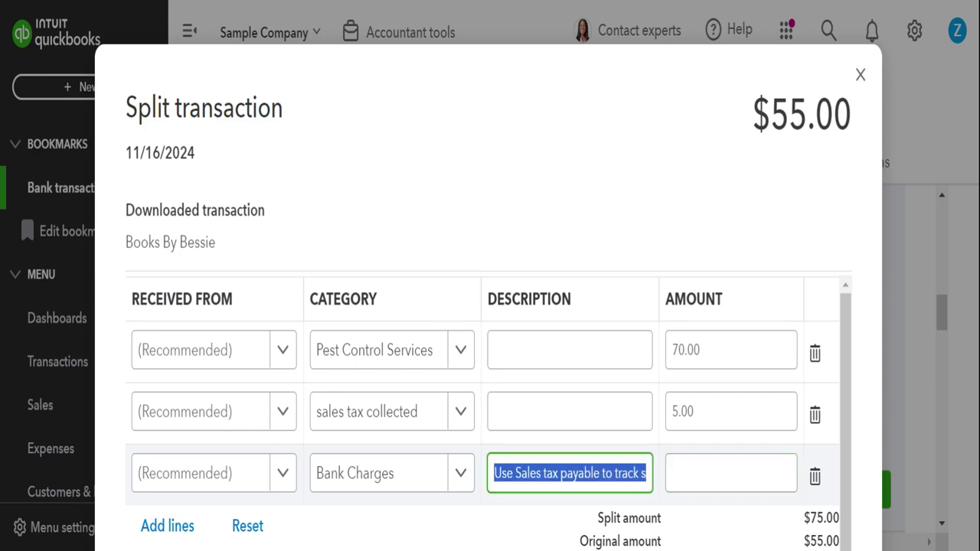
type("Per")
key("BackSpace")
key("BackSpace")
type("ro")
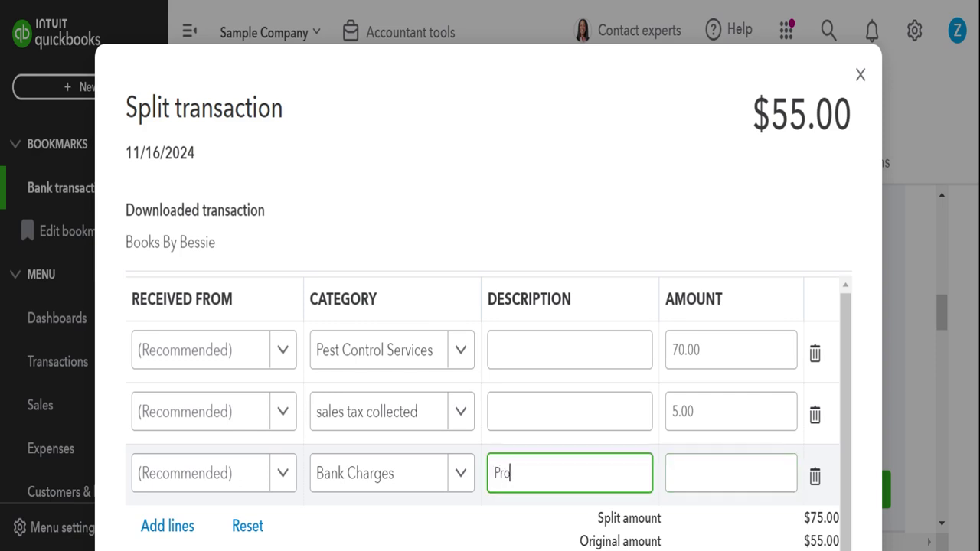
type("cessing Fee")
Step: Enter -20.00 as the amount on the Bank Charges split line
key("Tab")
type("-20")
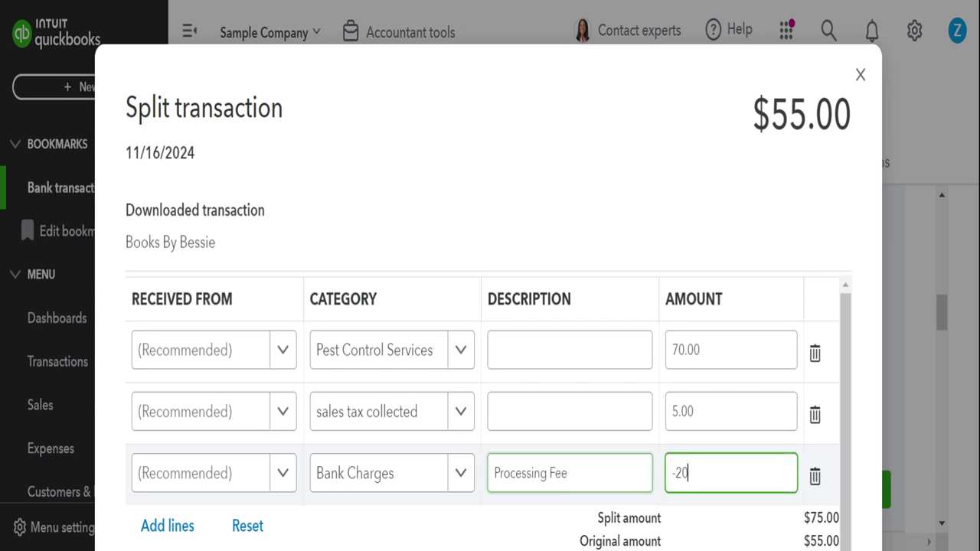
key("Tab")
scroll(732, 449, "down", 1)
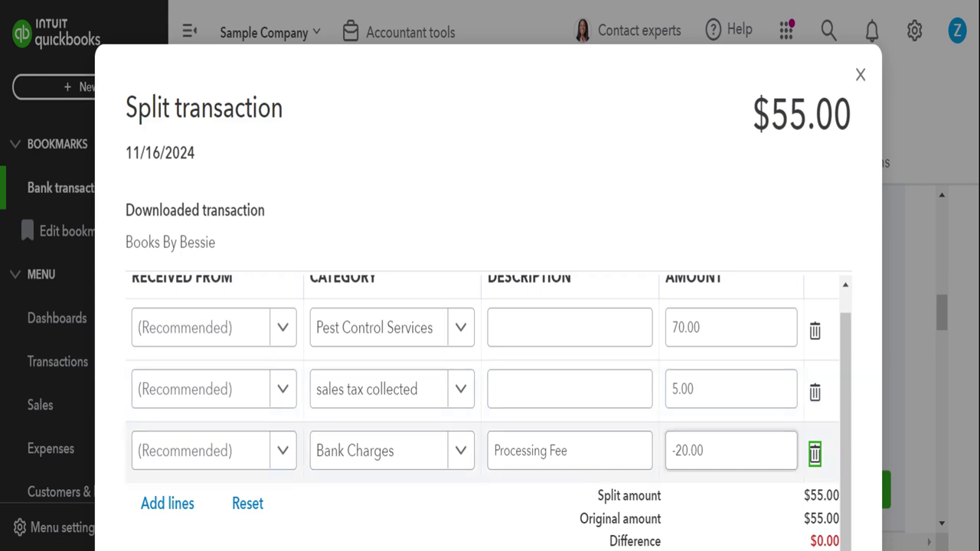
scroll(868, 407, "down", 1)
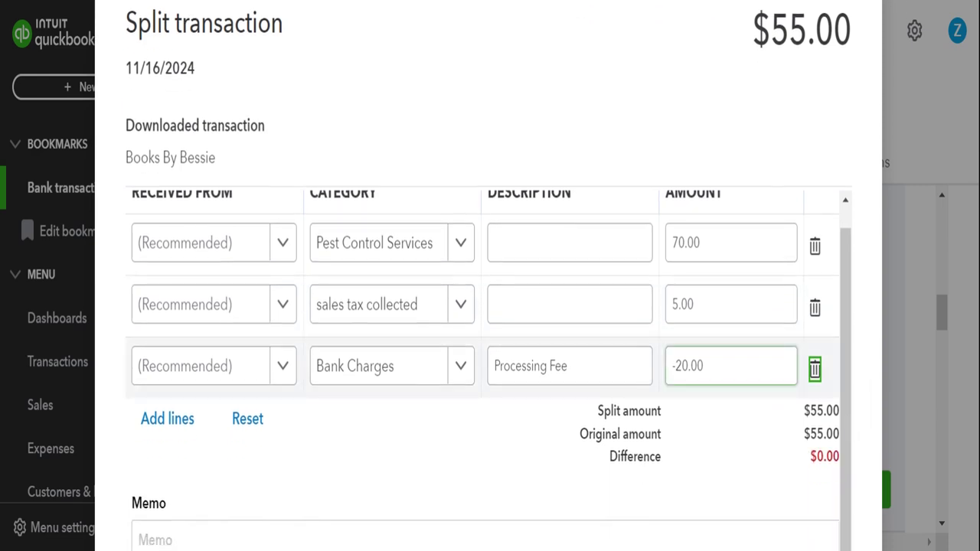
Step: Review the three split lines and compare the split total with the original deposit amount
left_click(635, 305)
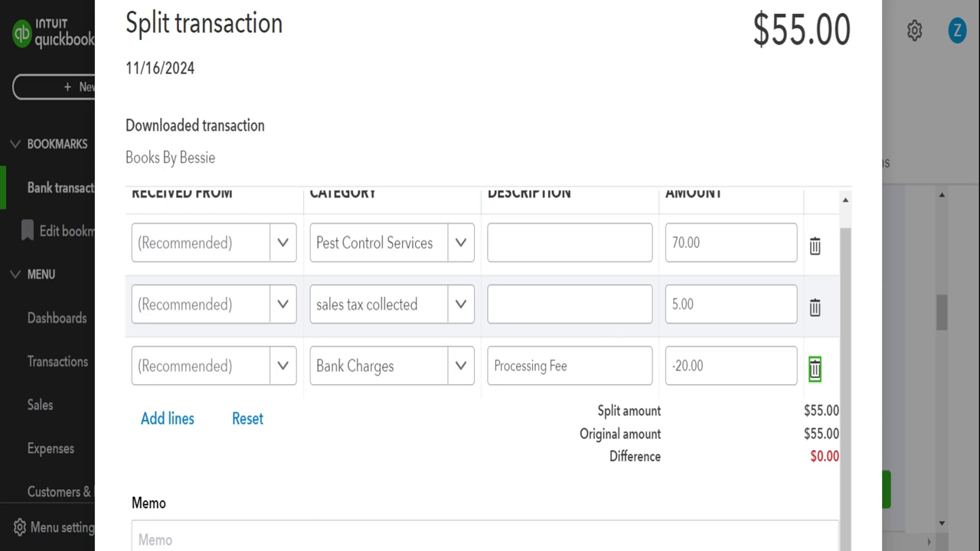
scroll(602, 344, "down", 3)
left_click(604, 343)
scroll(753, 180, "down", 1)
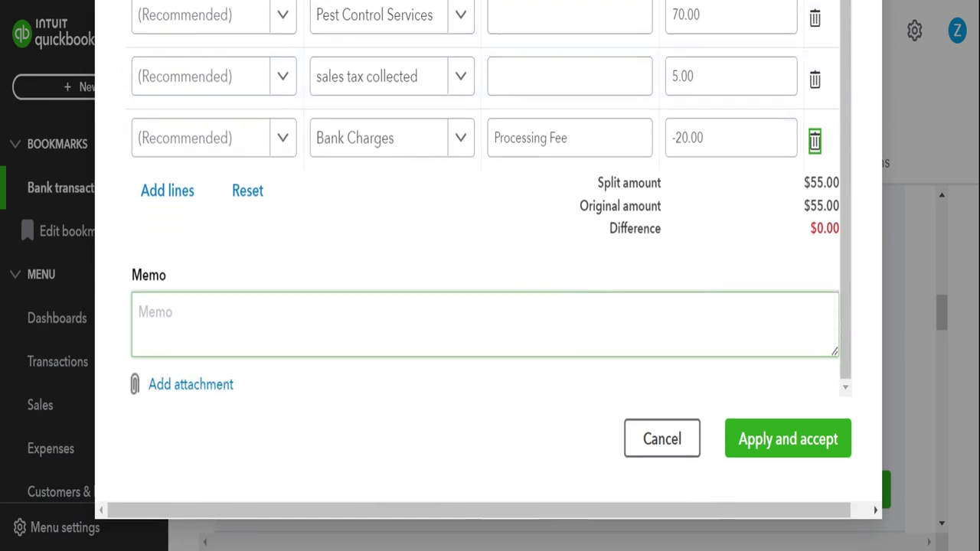
scroll(752, 180, "up", 1)
scroll(753, 179, "down", 1)
scroll(752, 180, "up", 1)
left_click(753, 180)
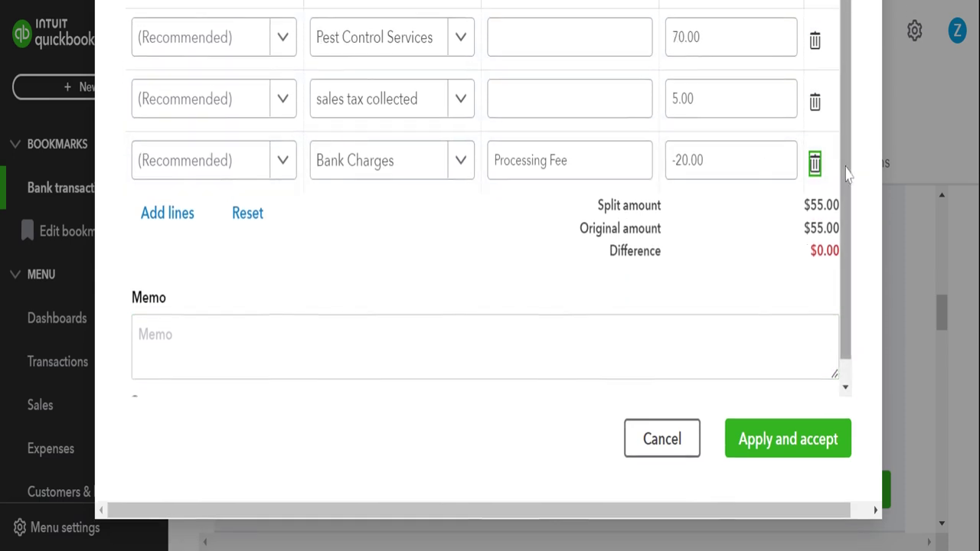
scroll(860, 191, "up", 5)
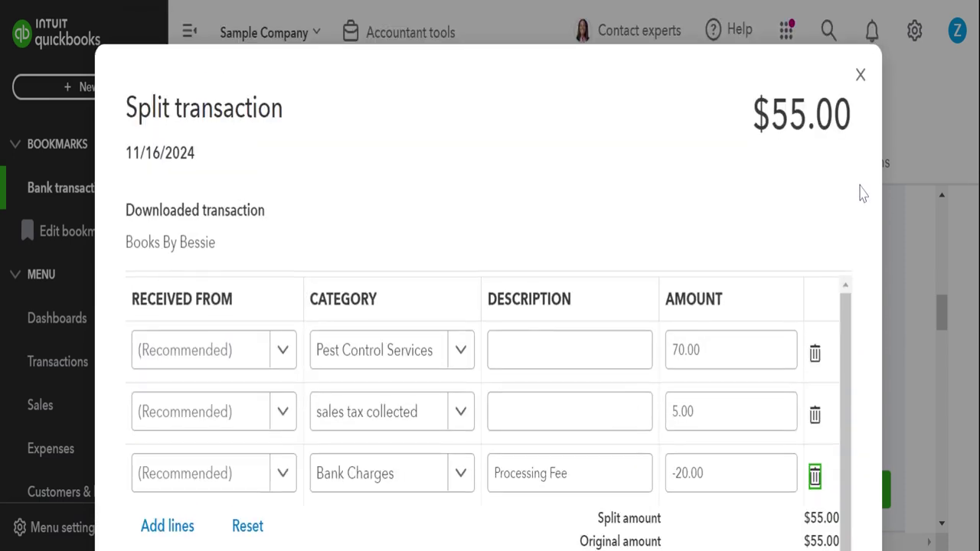
Step: Close the split without applying it and open a new journal entry
left_click(860, 75)
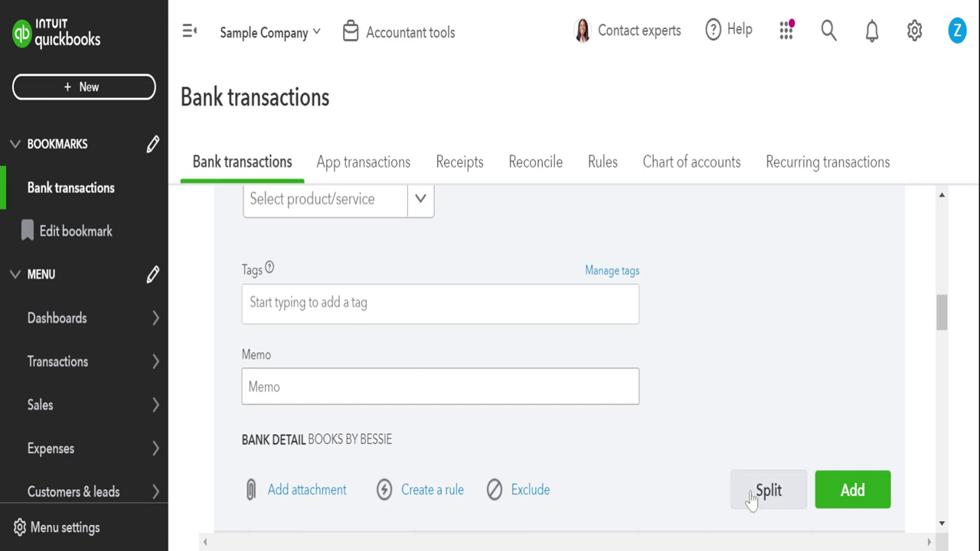
scroll(677, 431, "up", 4)
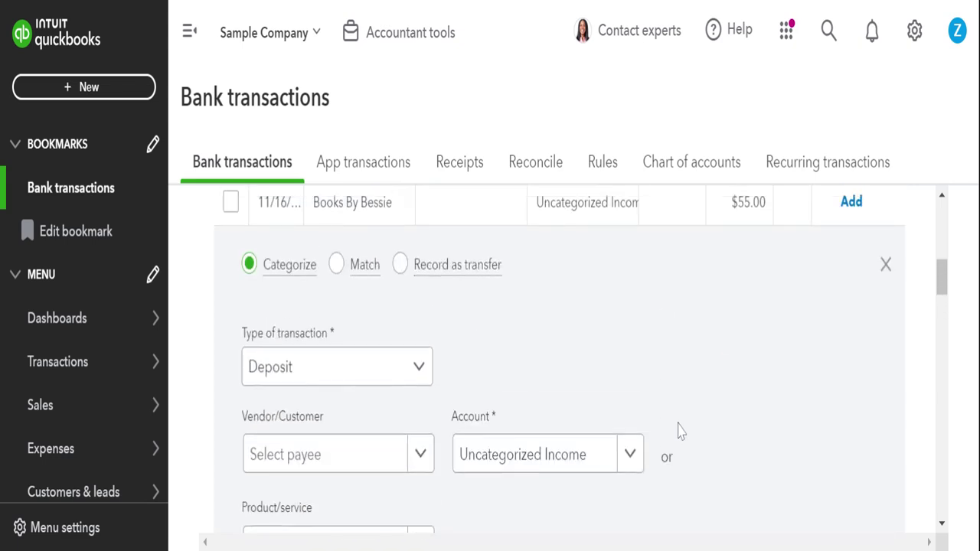
scroll(677, 431, "up", 3)
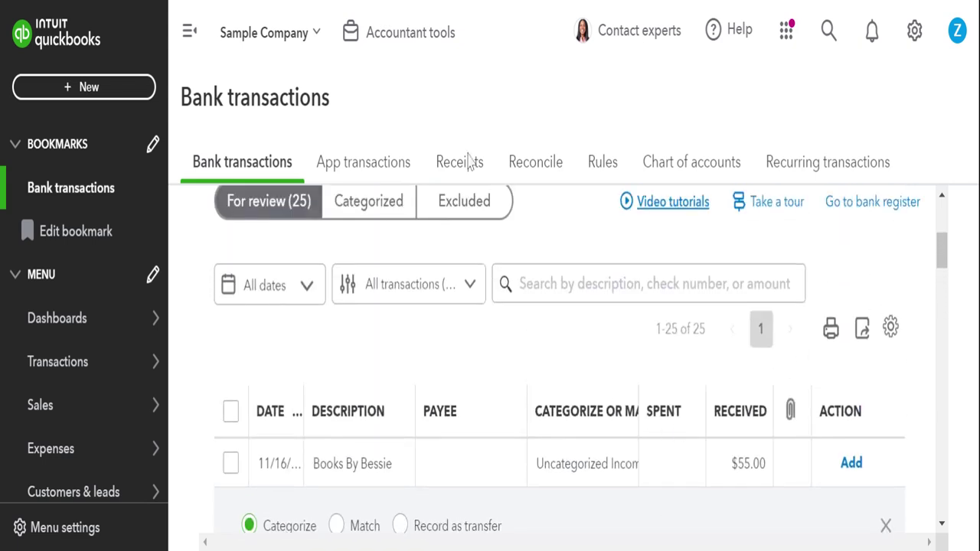
left_click(386, 55)
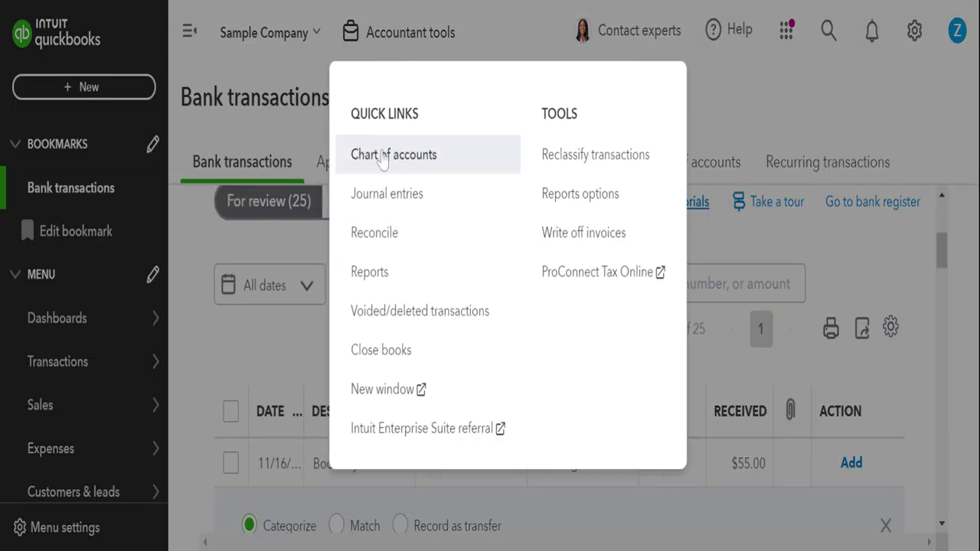
left_click(383, 193)
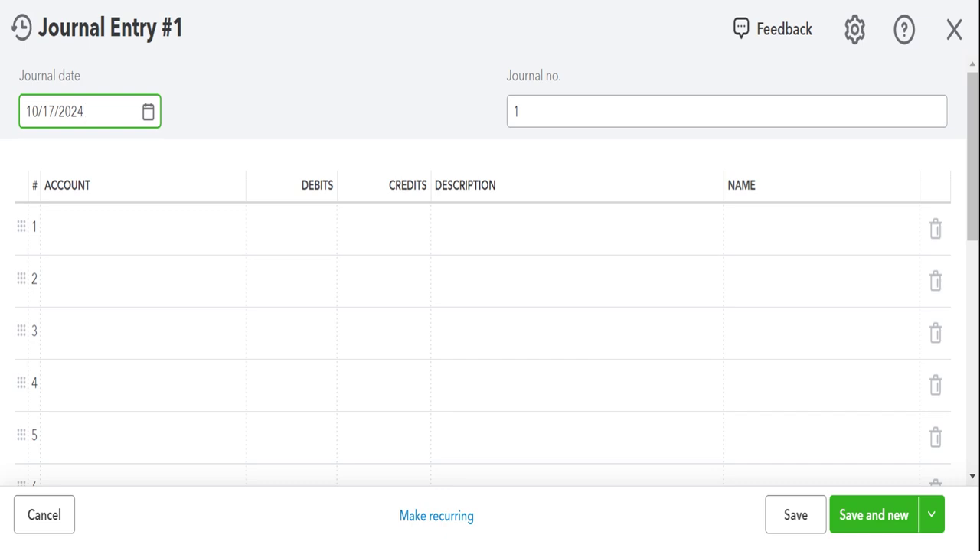
Step: Set the journal entry's date to 11/16/2024
key("Tab")
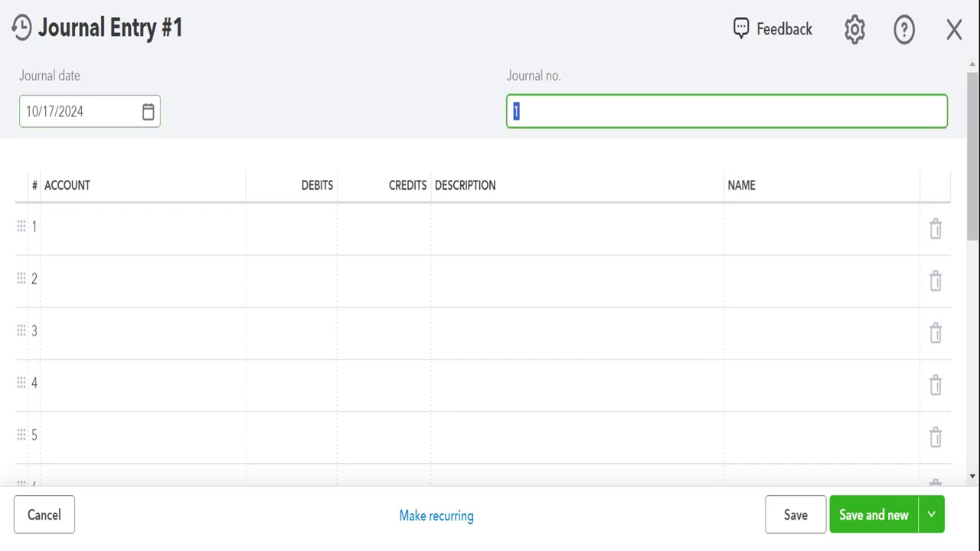
left_click(138, 228)
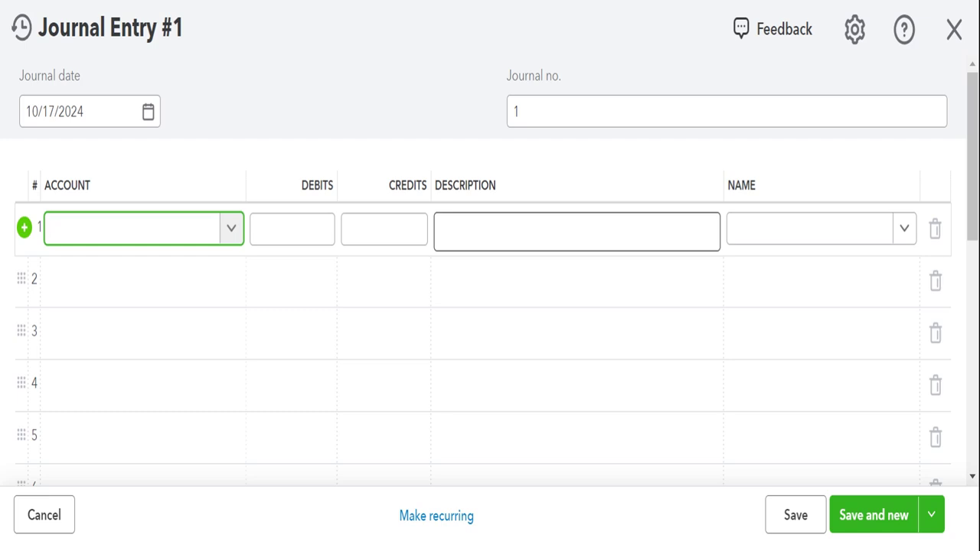
key("Tab")
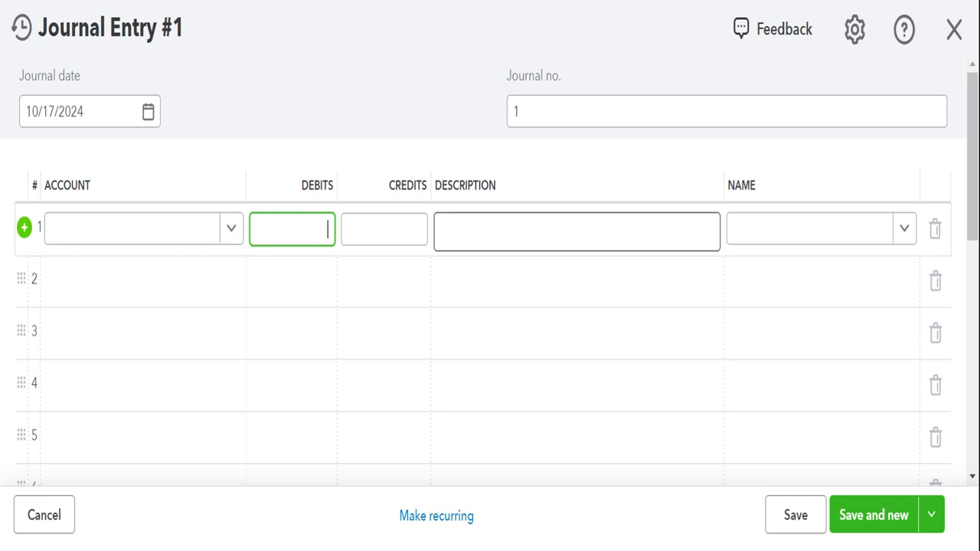
key("shift+Tab")
key("shift+Tab")
key("shift+Tab")
key("shift+Tab")
type("44")
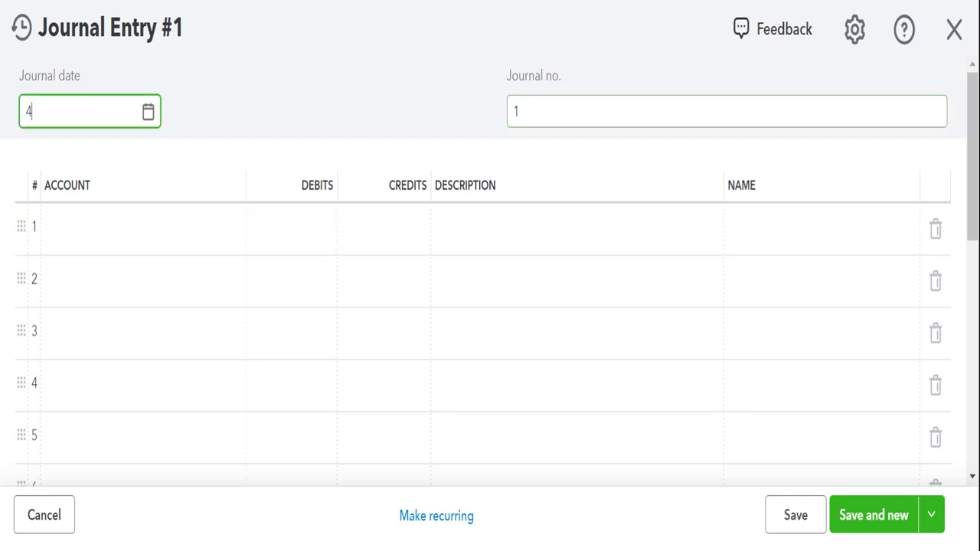
key("BackSpace")
key("BackSpace")
type("11/16/2024")
key("Tab")
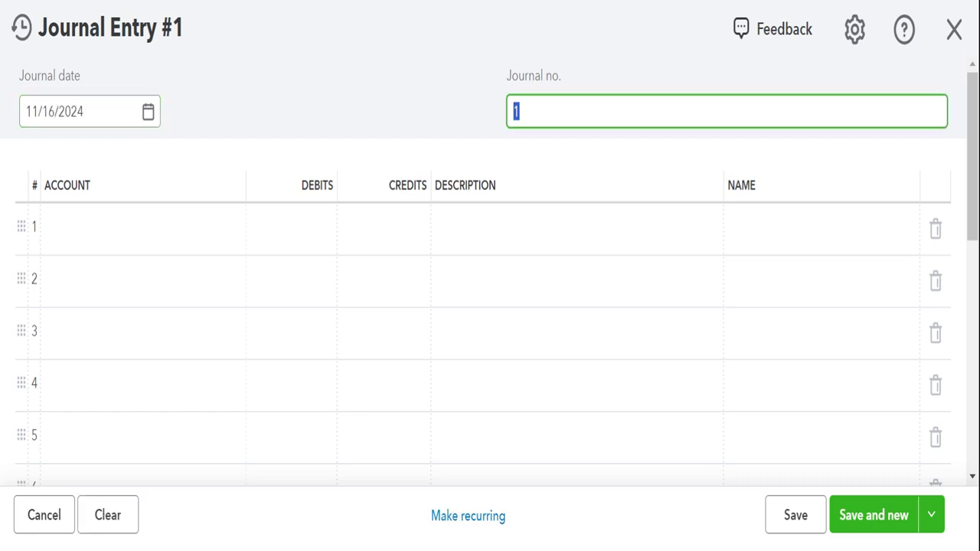
Step: Fill the first journal line with the Pest Control Services account and a credit of 70
key("Tab")
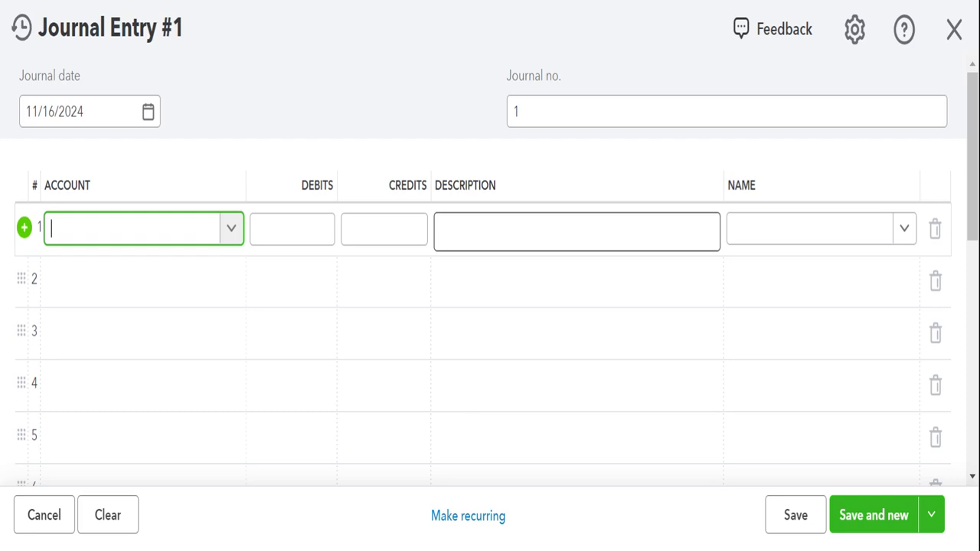
type("pest")
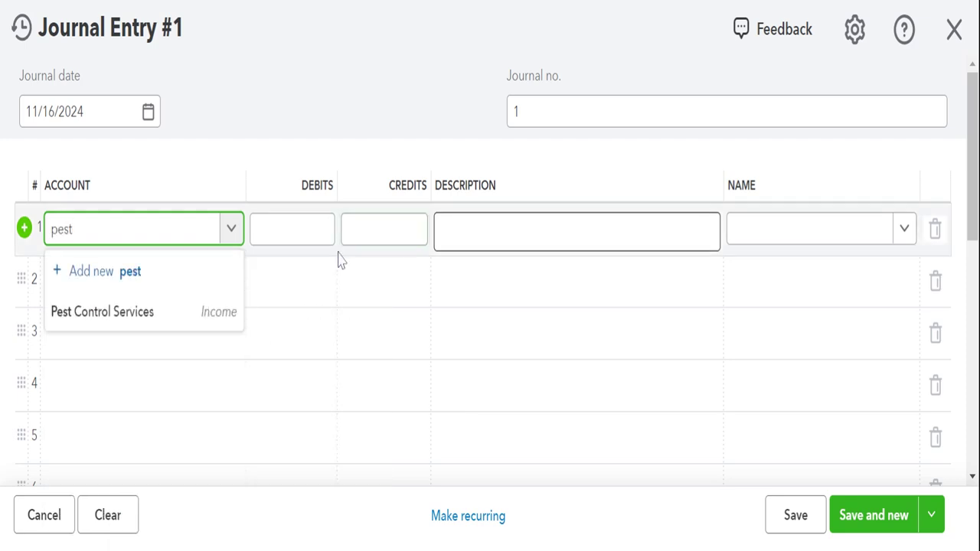
left_click(233, 325)
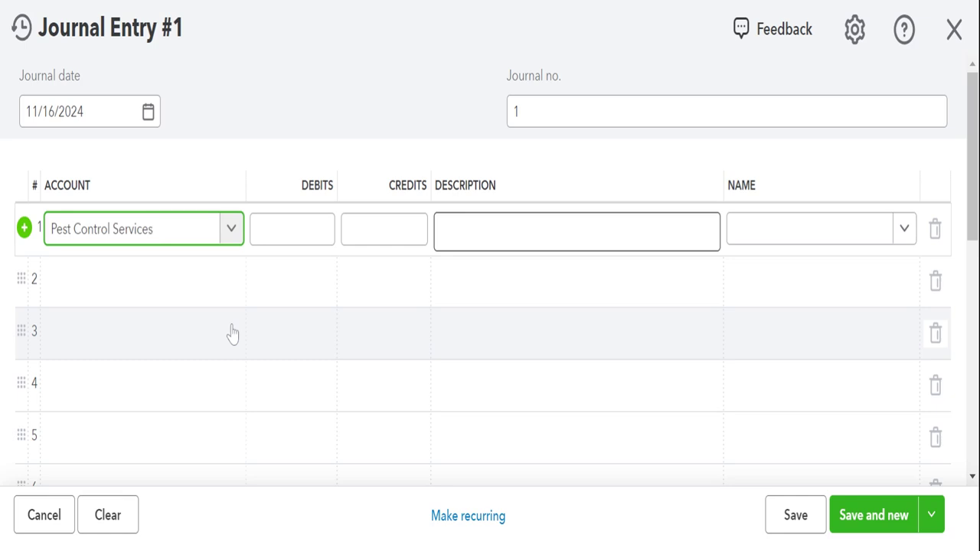
key("Tab")
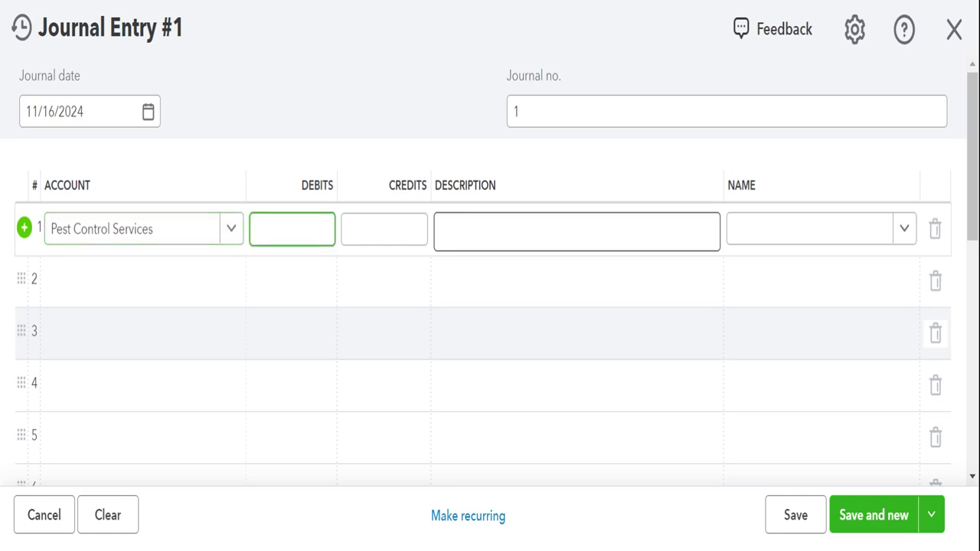
key("Tab")
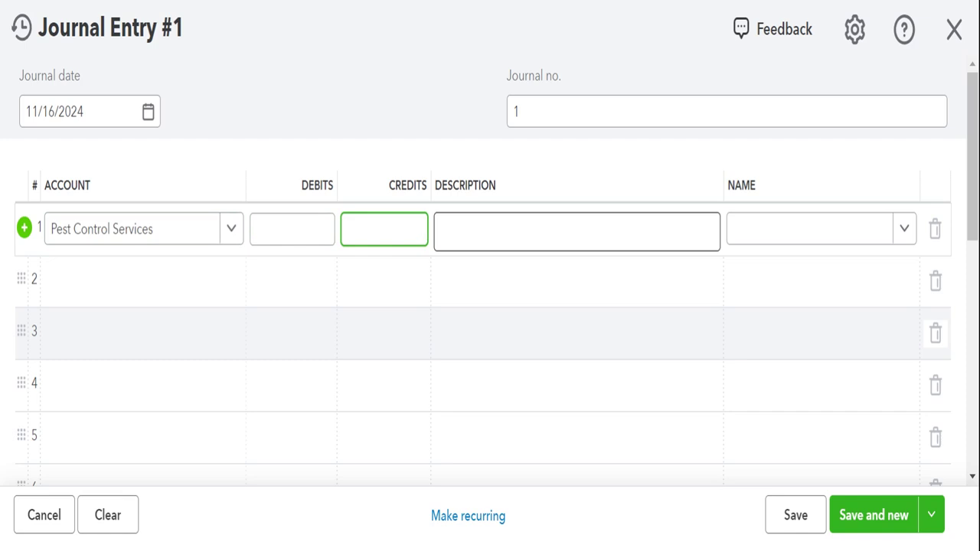
type("70")
key("Tab")
key("Tab")
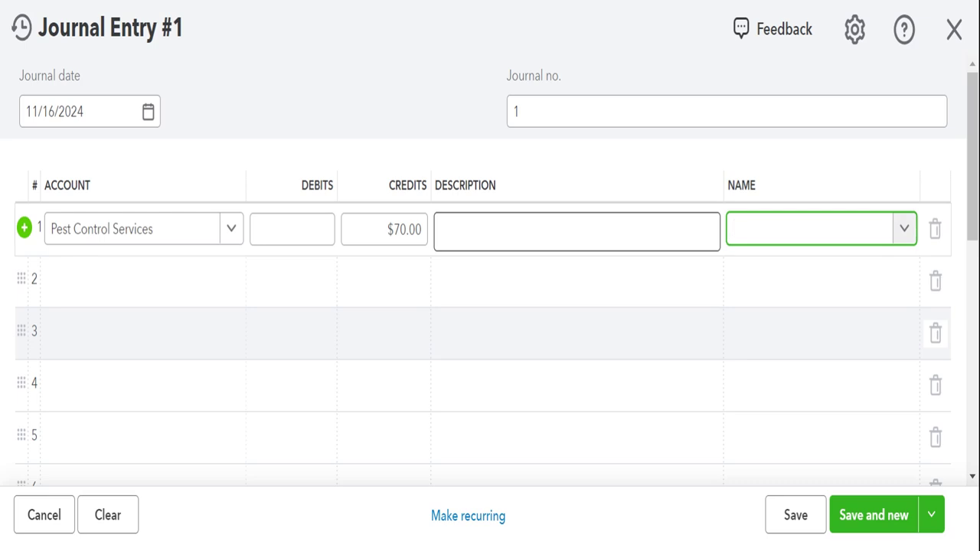
key("Tab")
key("Tab")
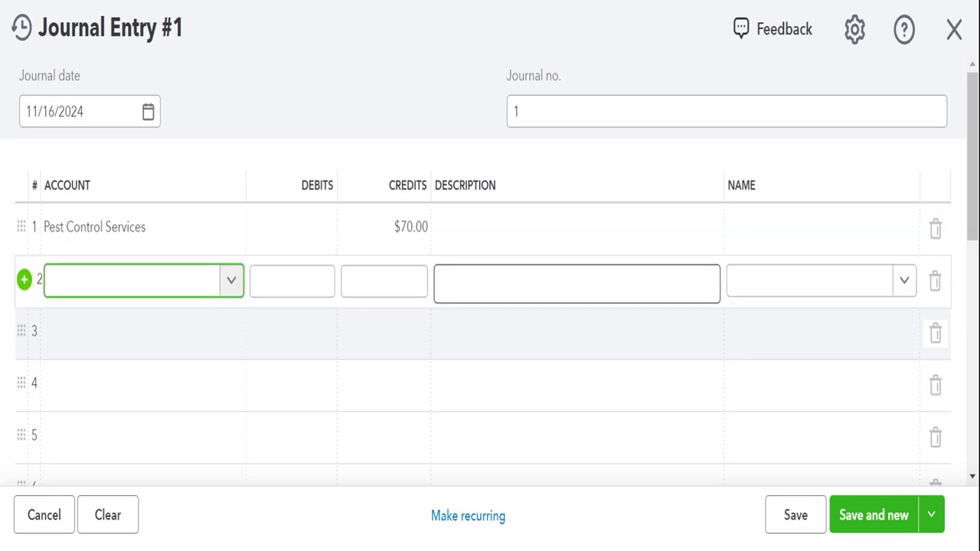
Step: Fill the second journal line with the sales tax collected account and a credit of 5
type("Sales")
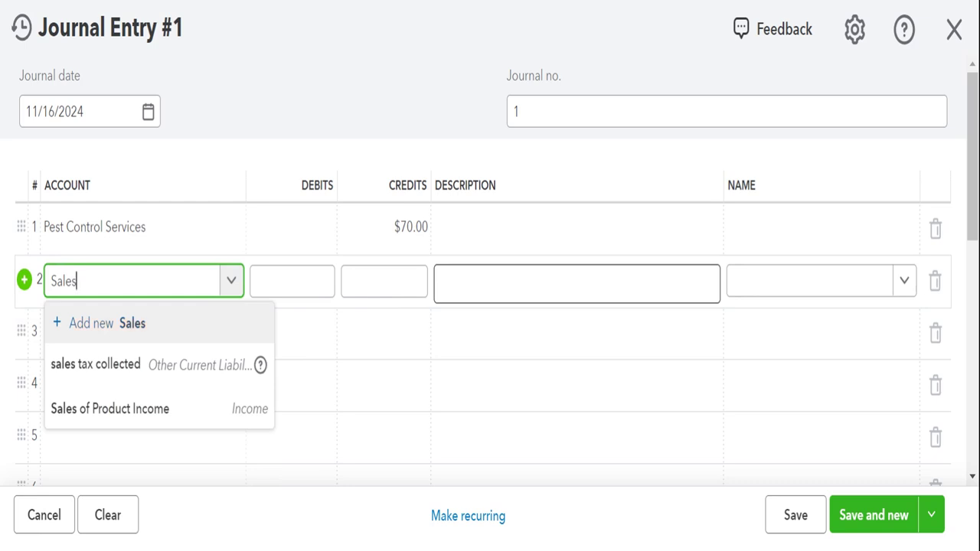
key("Down")
key("Tab")
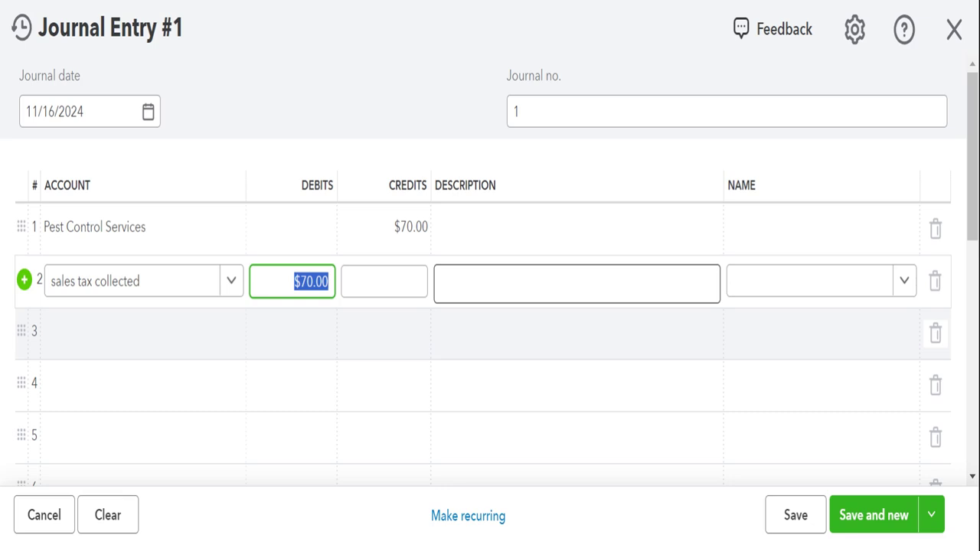
key("Tab")
type("5")
key("Tab")
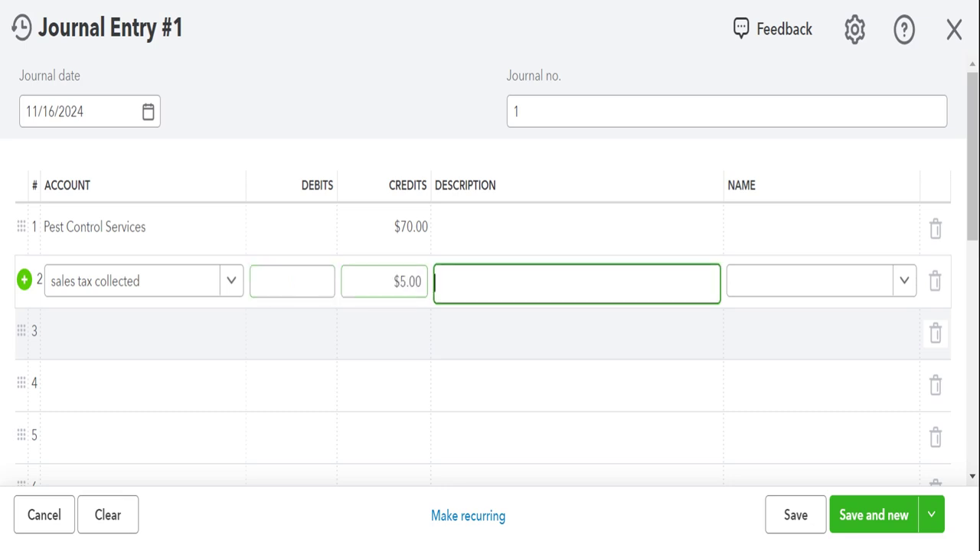
Step: Fill the third journal line with the Bank Charges account and a debit of 20
left_click(130, 332)
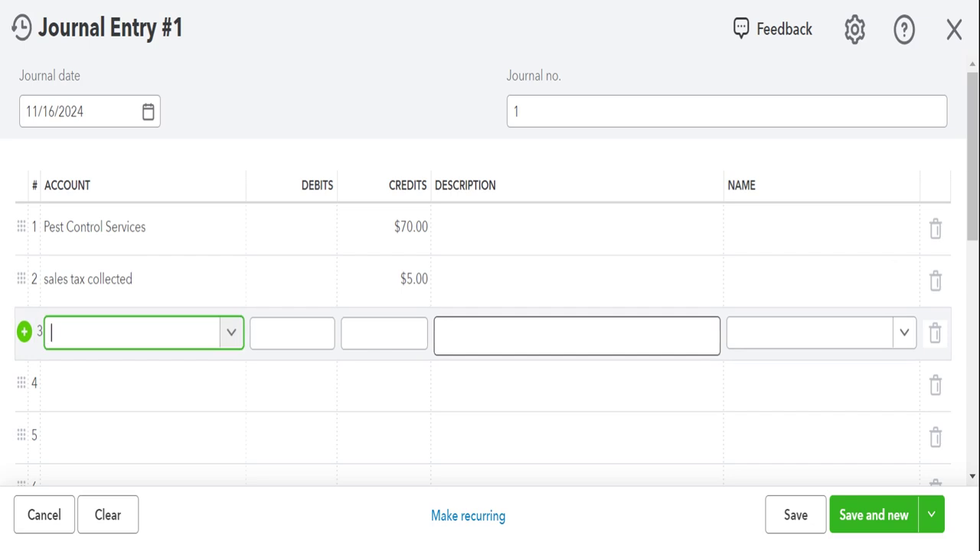
type("bankj")
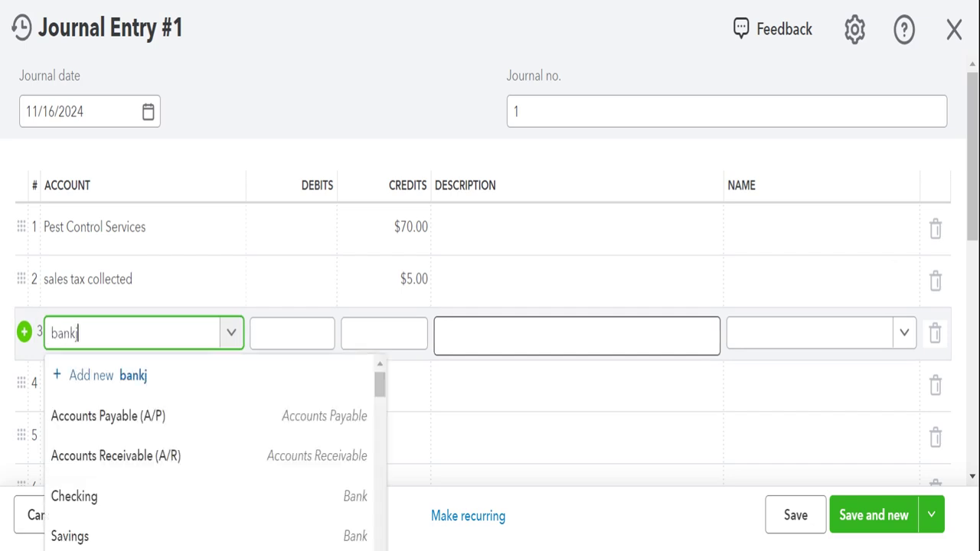
key("Down")
key("Down")
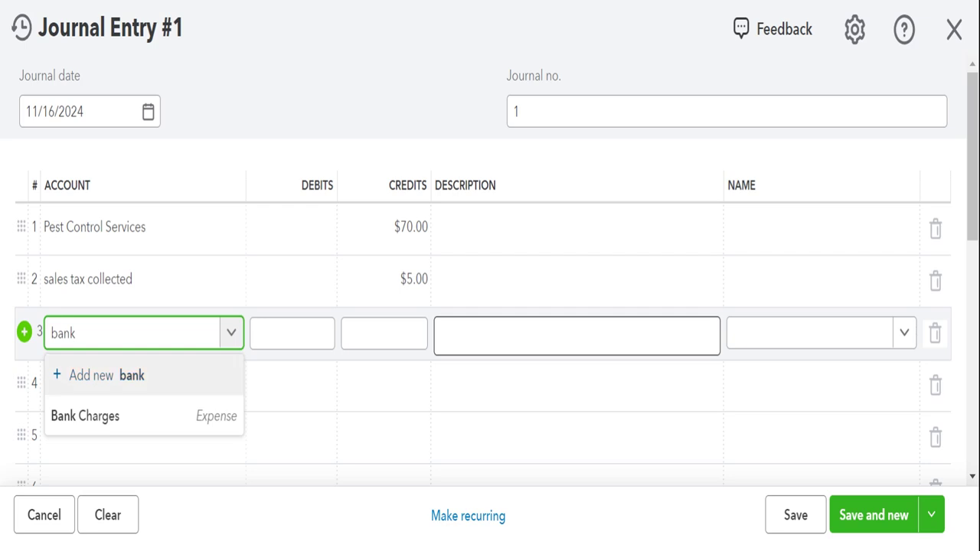
key("Tab")
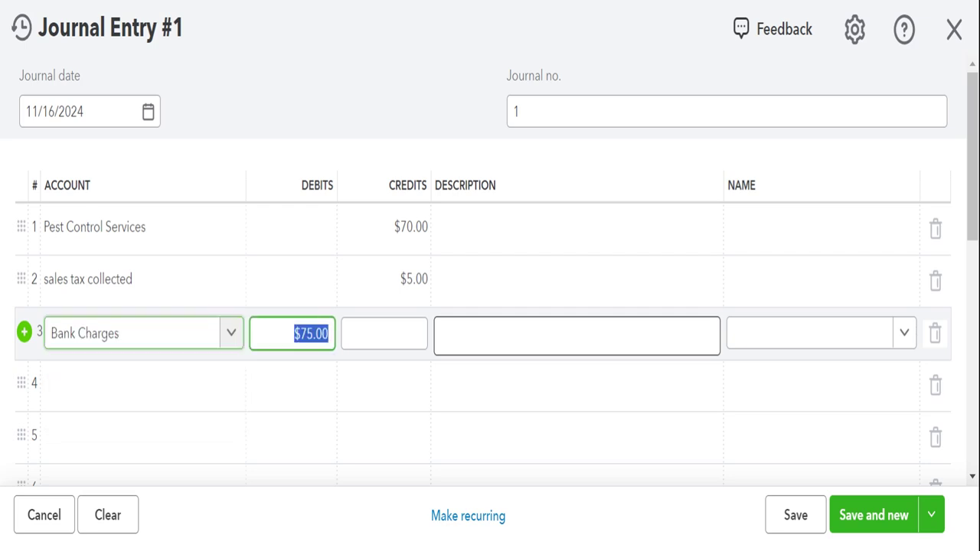
type("20")
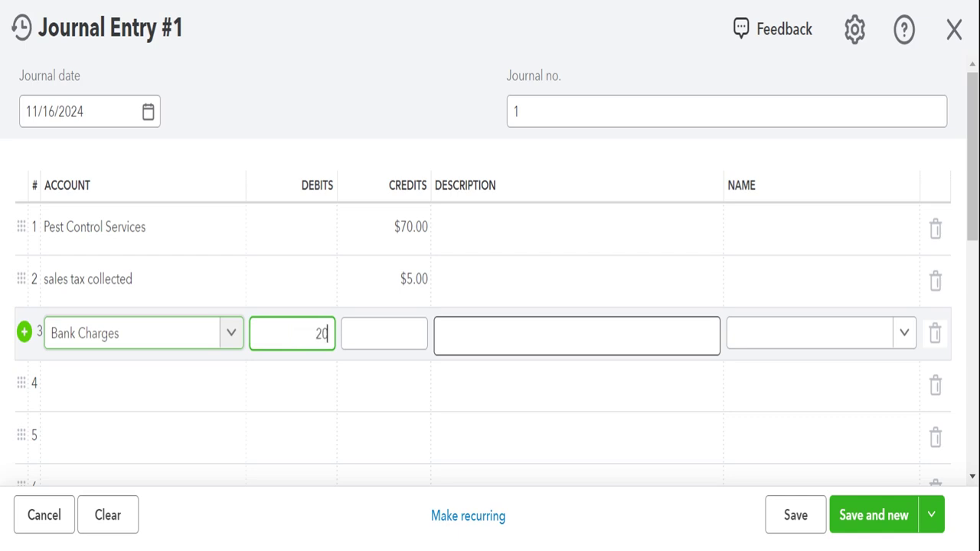
key("Tab")
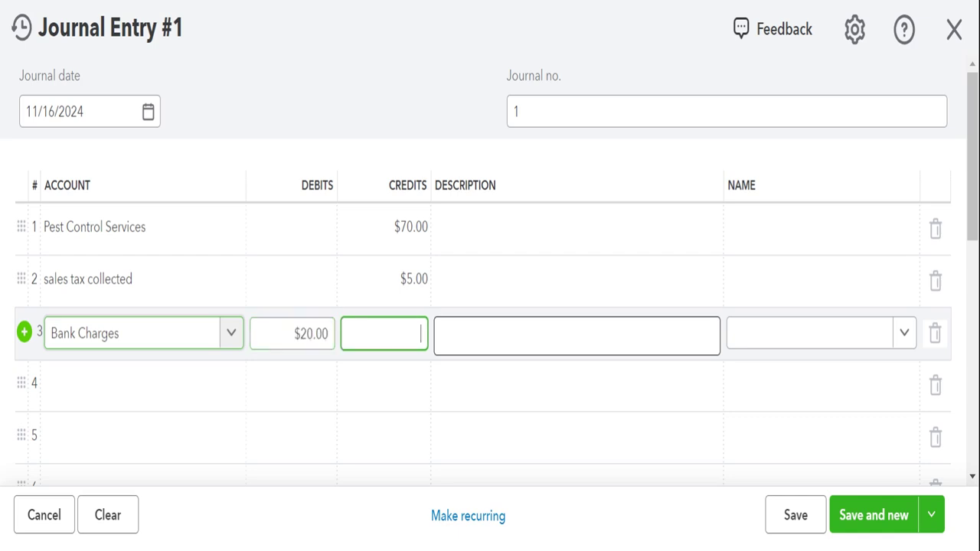
Step: Compare the journal entry's total debits and credits against its three filled lines
scroll(232, 334, "down", 3)
scroll(231, 330, "down", 2)
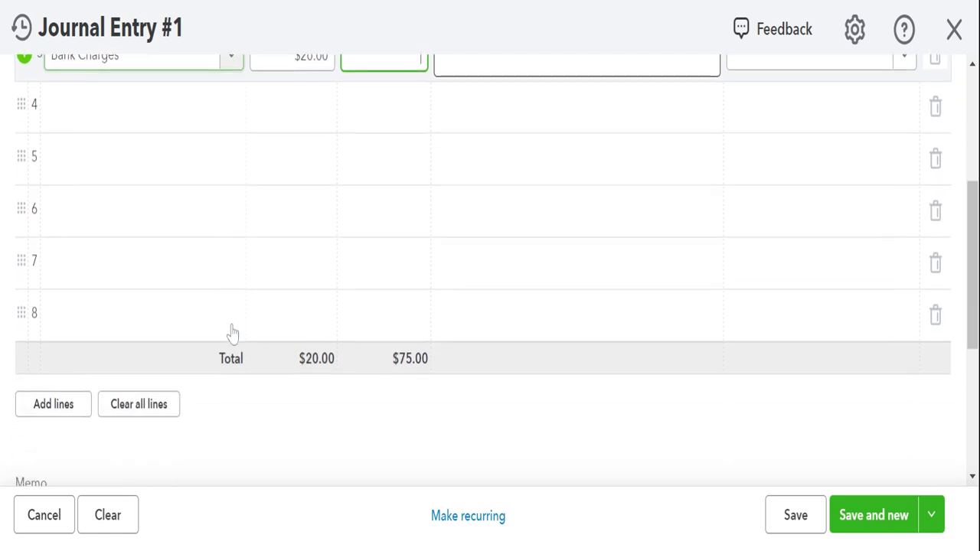
scroll(229, 322, "up", 3)
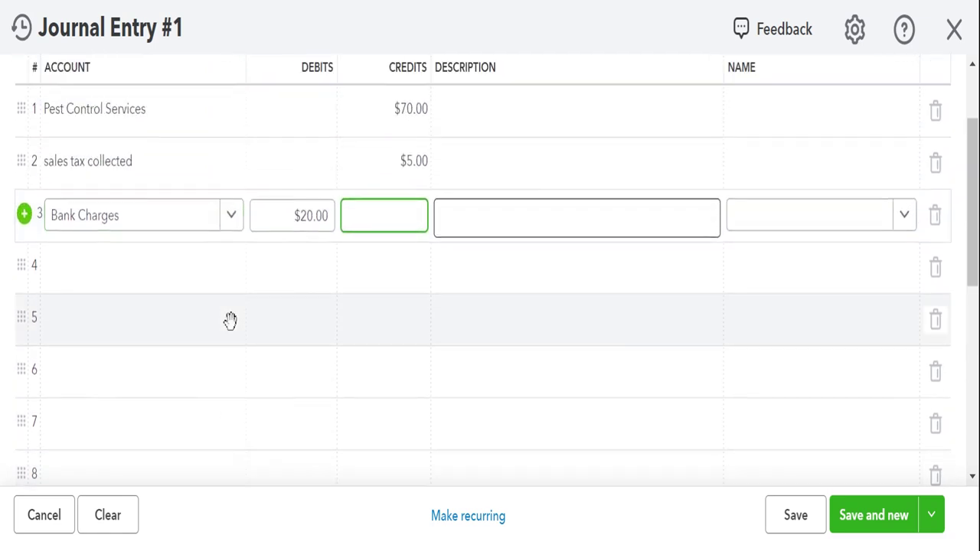
key("Tab")
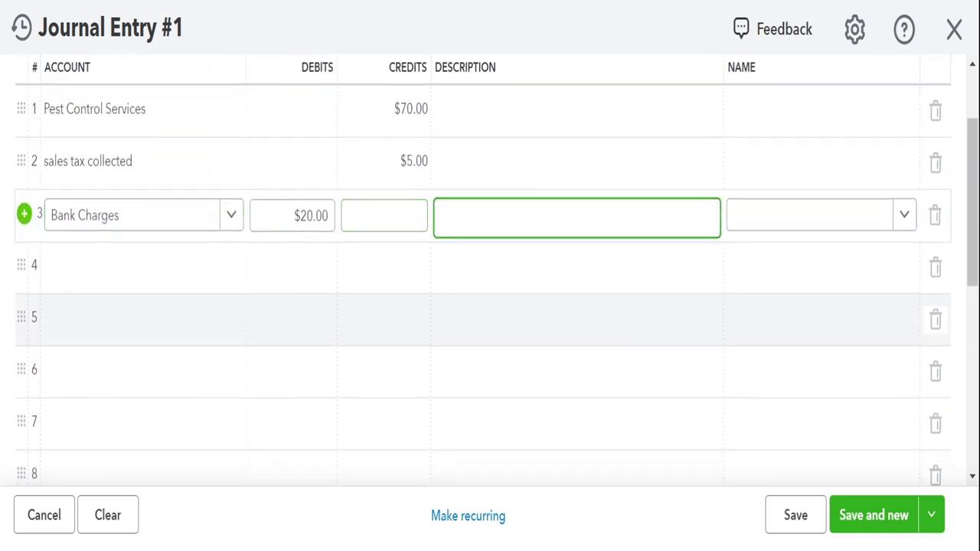
key("Tab")
key("Tab")
key("Tab")
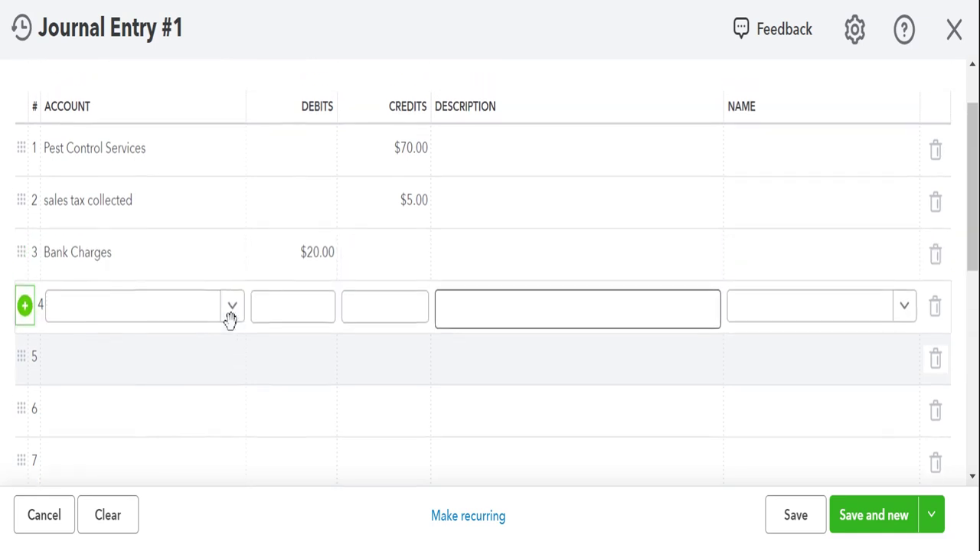
scroll(230, 320, "up", 2)
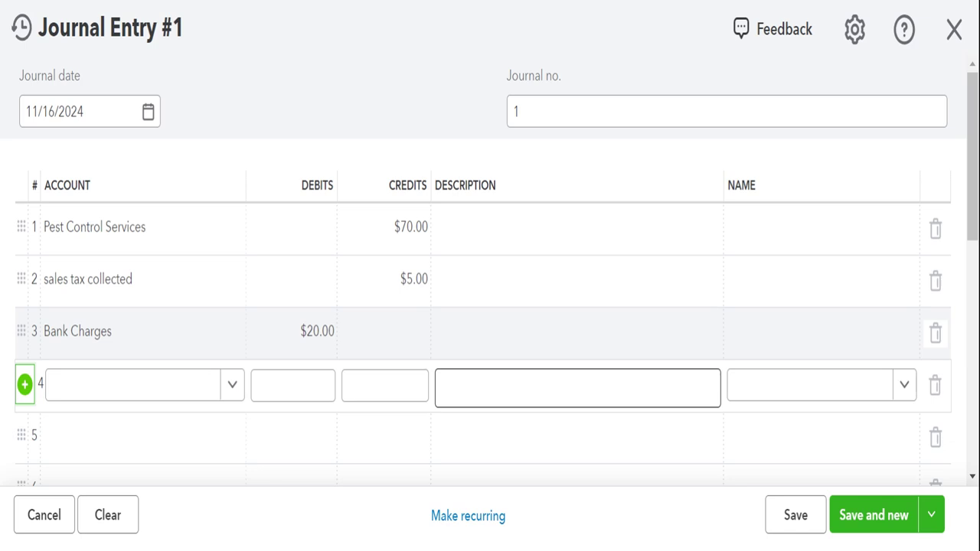
scroll(230, 319, "down", 3)
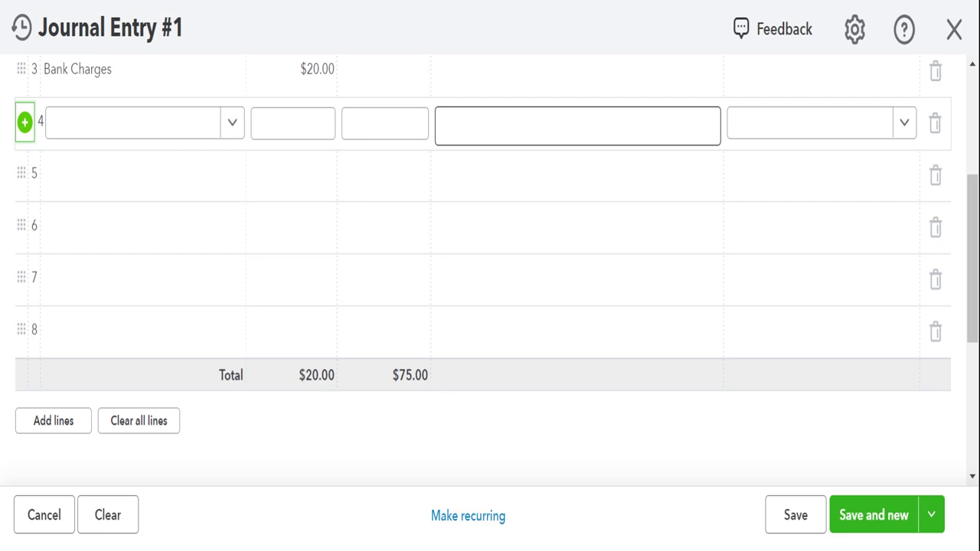
scroll(350, 422, "up", 1)
scroll(350, 422, "down", 2)
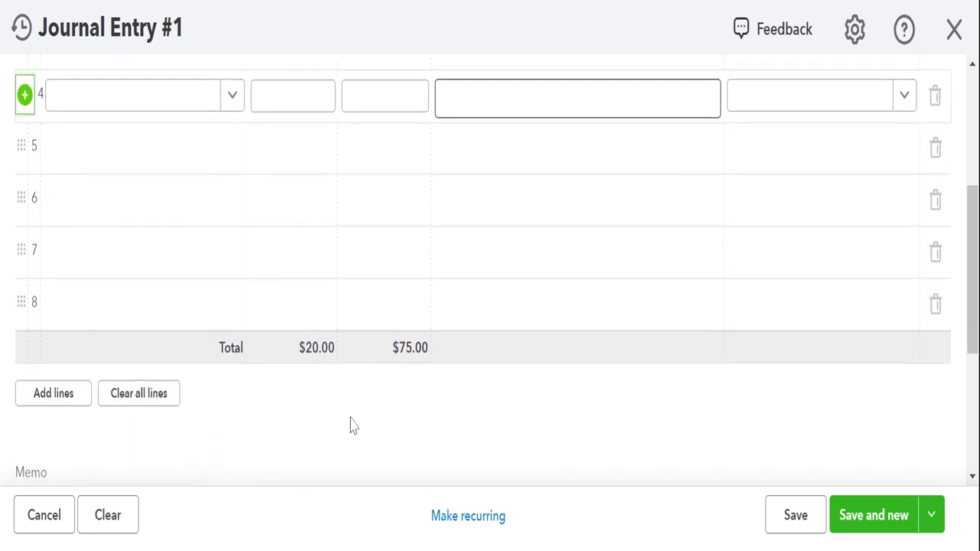
scroll(321, 375, "up", 4)
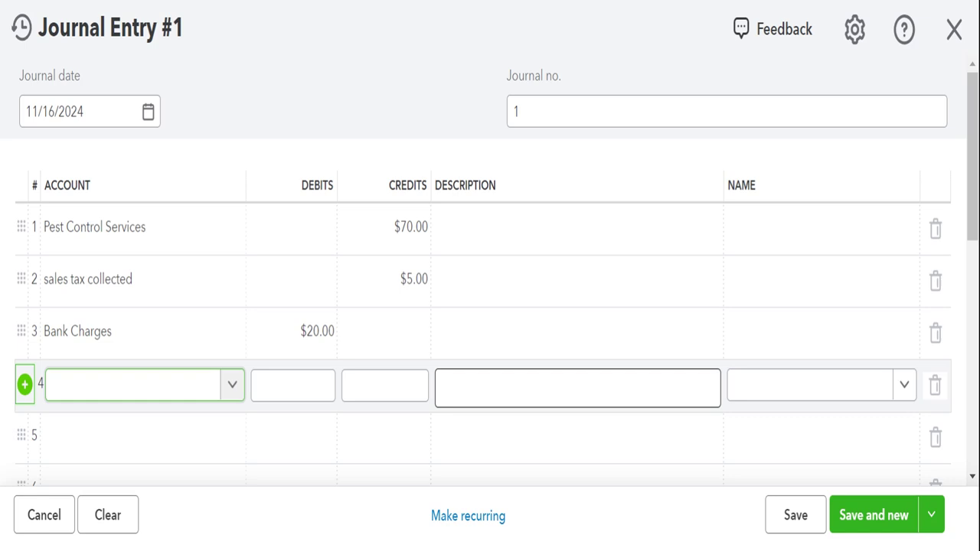
Step: Fill the fourth journal line with the Checking account and a debit of 55
left_click(197, 394)
type("chec")
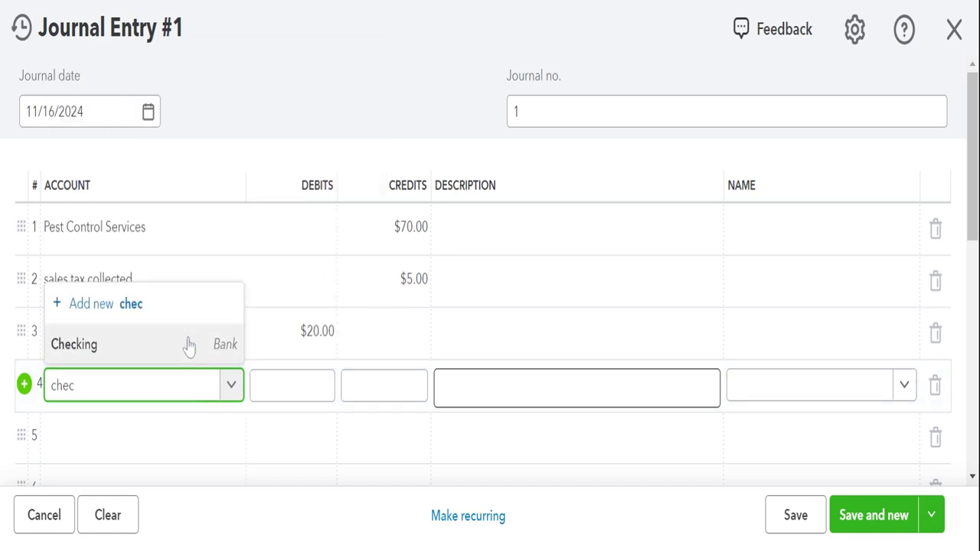
left_click(190, 343)
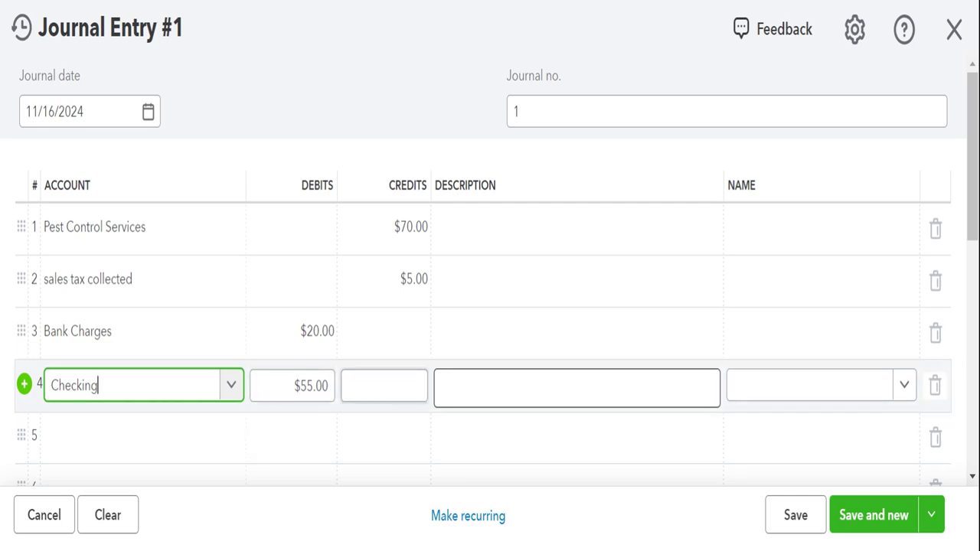
key("Tab")
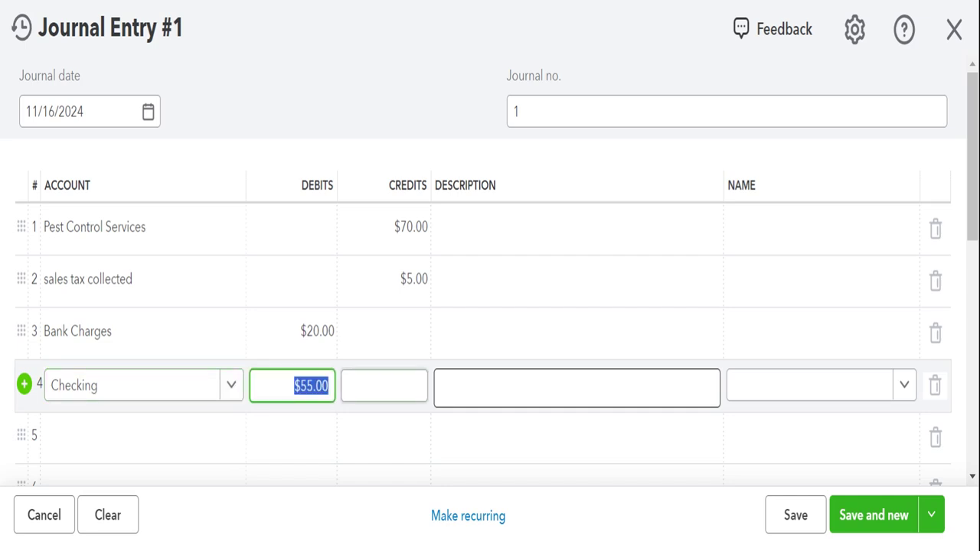
key("Tab")
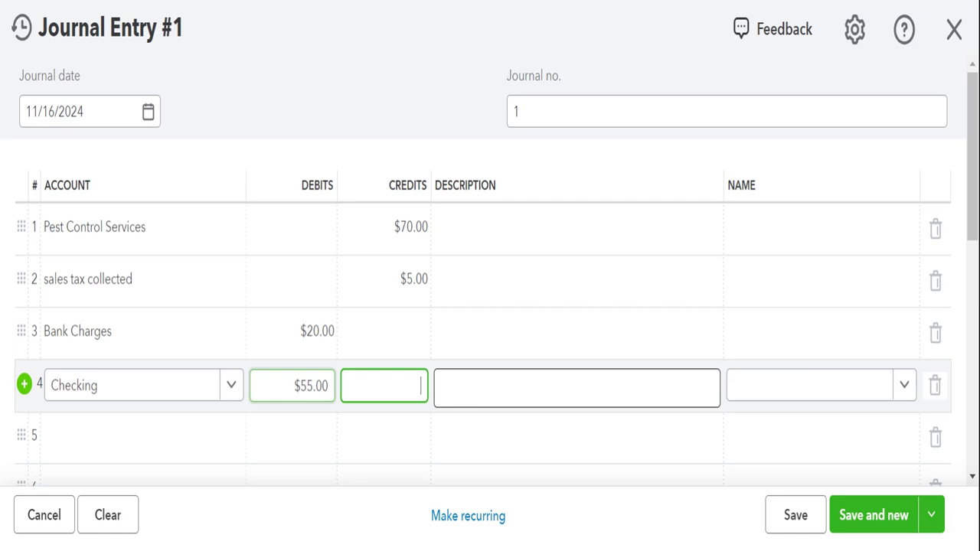
Step: Review the four journal lines and check that the debit total equals the credit total
scroll(292, 385, "down", 1)
scroll(324, 302, "down", 5)
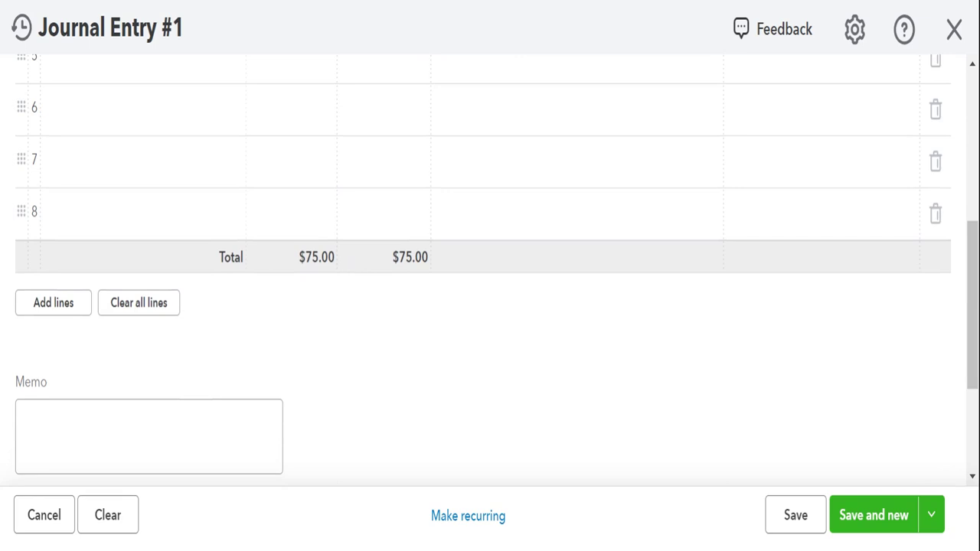
scroll(490, 268, "up", 3)
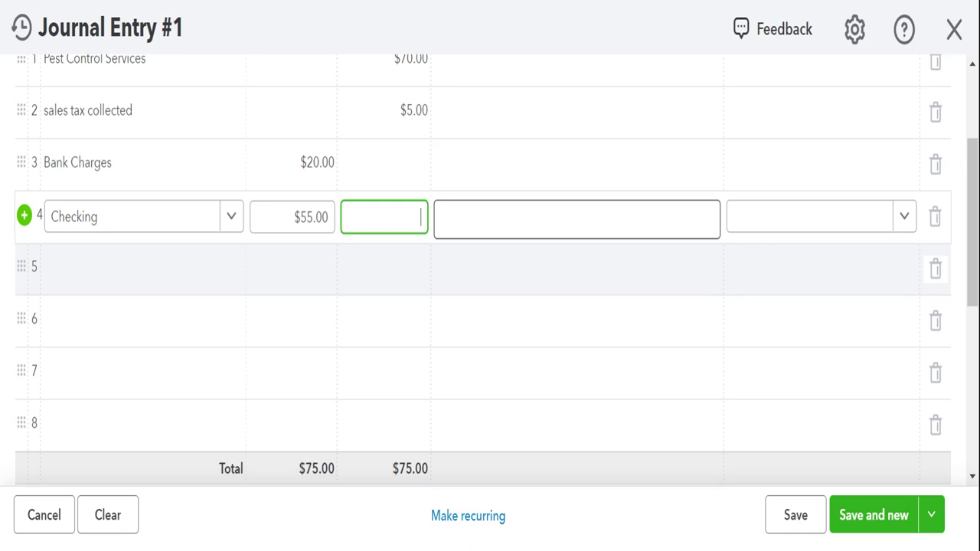
left_click(310, 216)
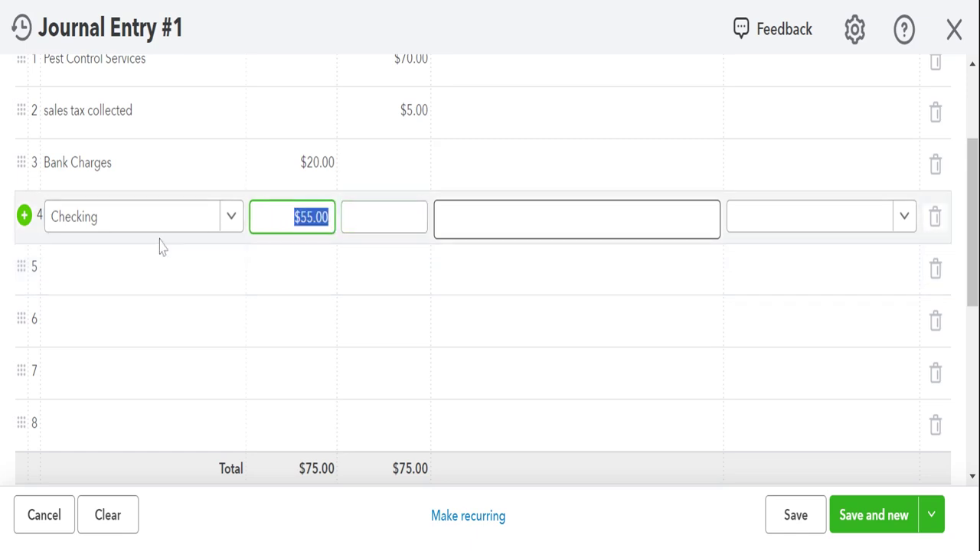
left_click(123, 225)
key("Tab")
left_click(136, 229)
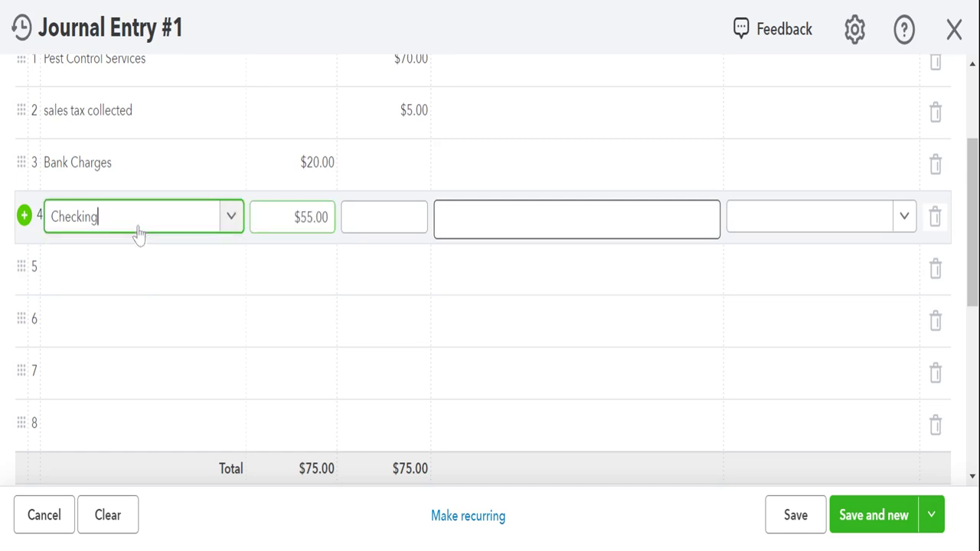
key("Tab")
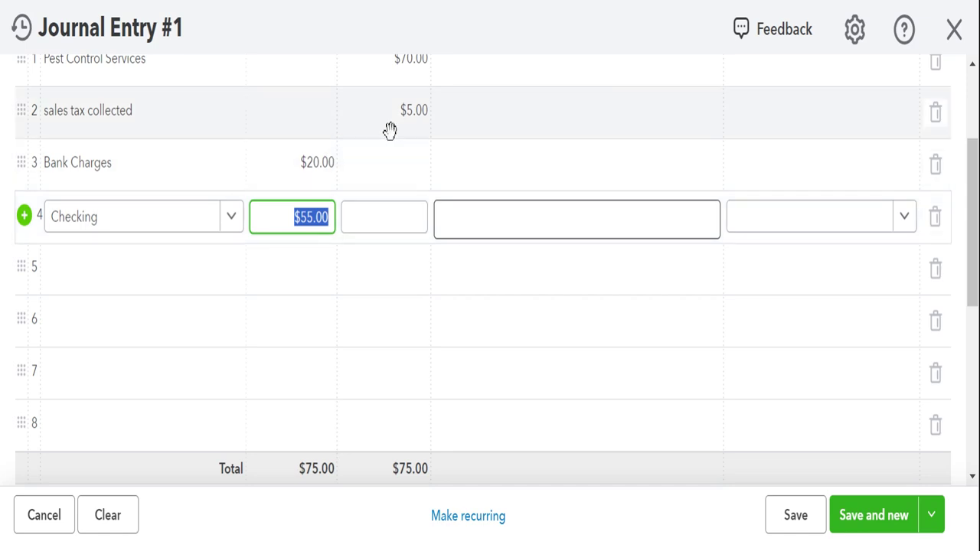
scroll(392, 114, "up", 1)
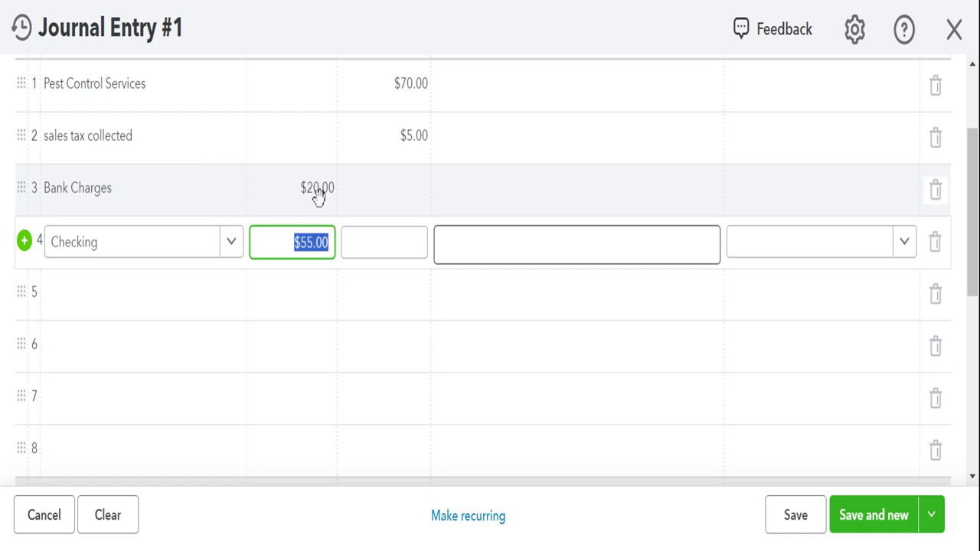
scroll(317, 193, "down", 1)
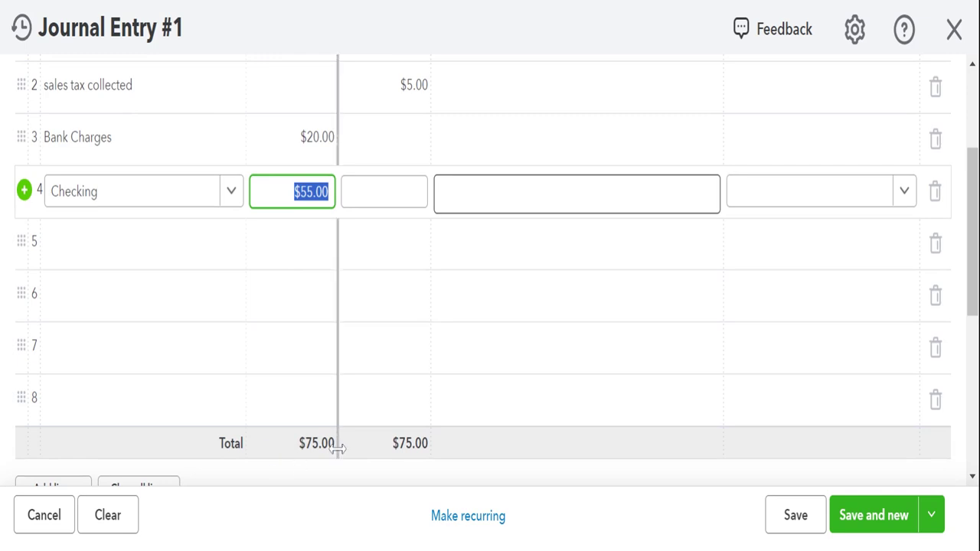
Step: Save the completed journal entry and close it
left_click(338, 449)
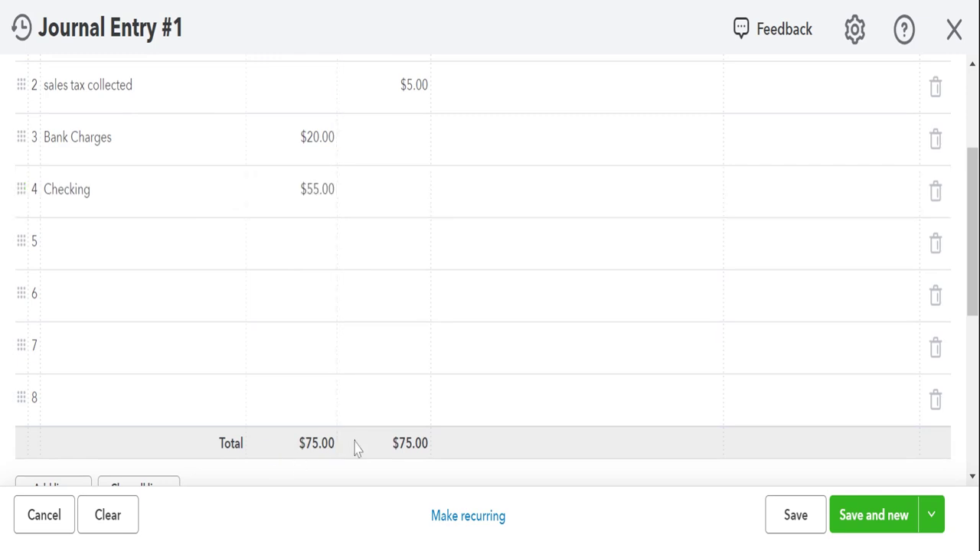
left_click(934, 516)
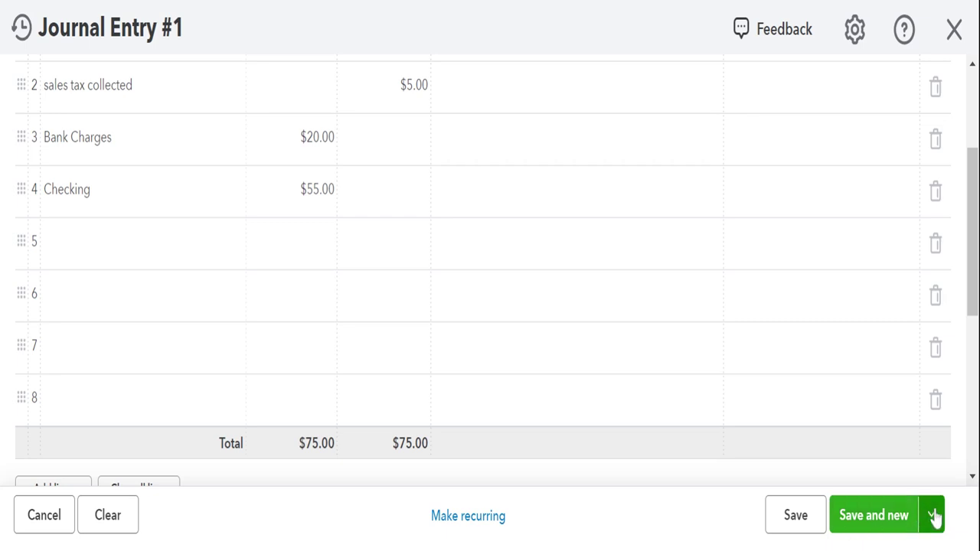
left_click(916, 475)
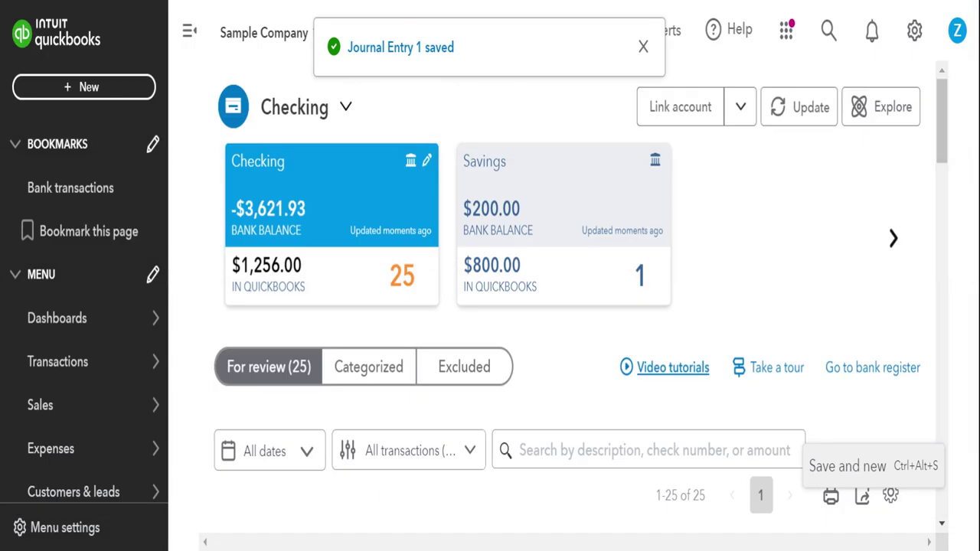
Step: Expand the Books By Bessie $55.00 bank deposit and examine its suggested journal entry match
scroll(737, 383, "down", 3)
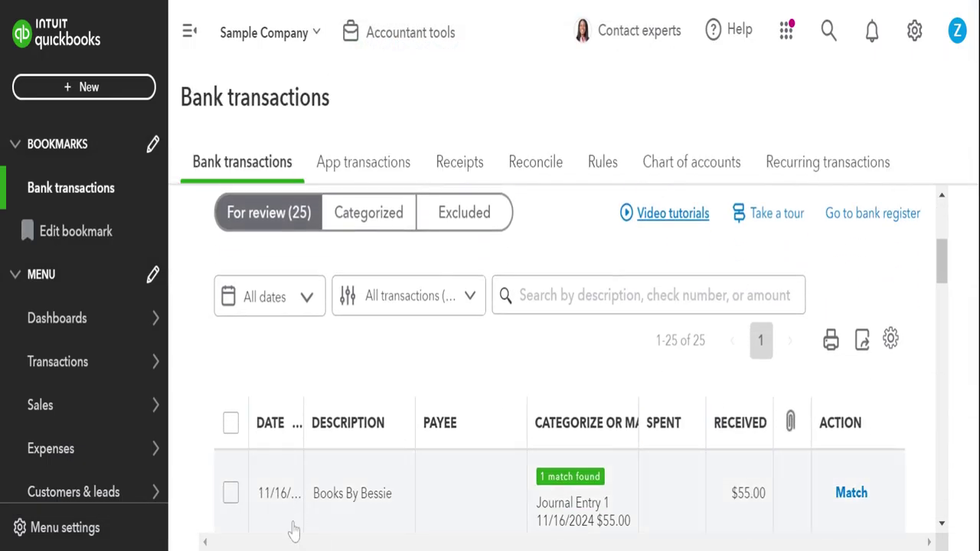
scroll(357, 475, "down", 2)
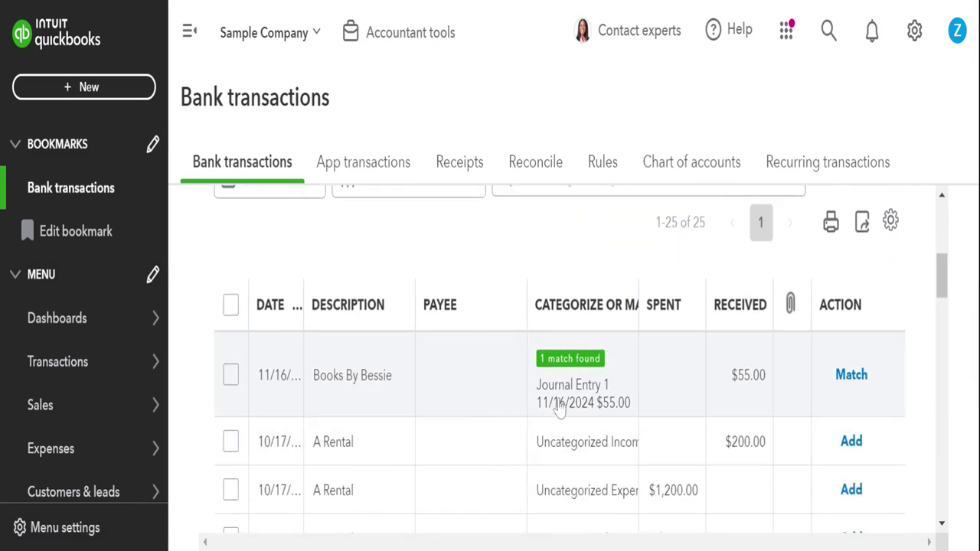
left_click(580, 411)
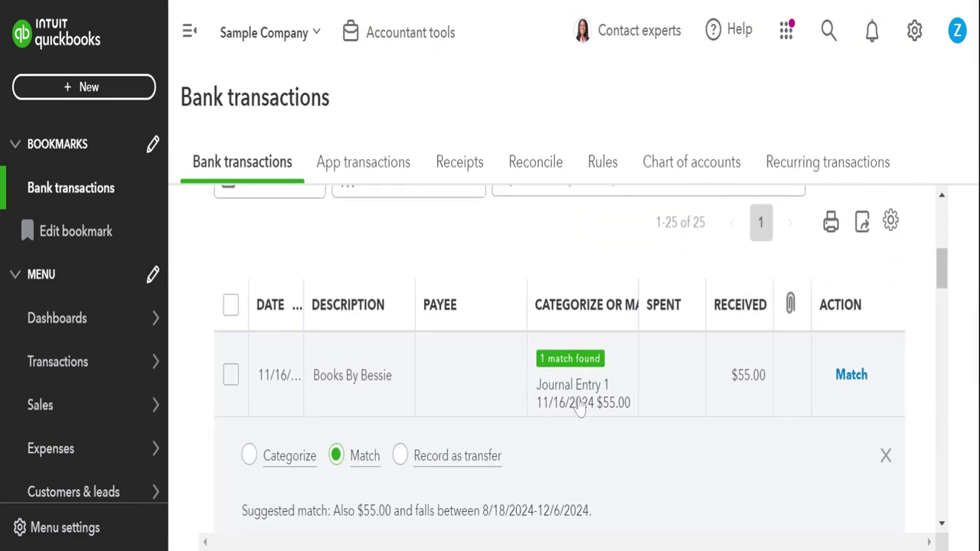
scroll(579, 408, "down", 2)
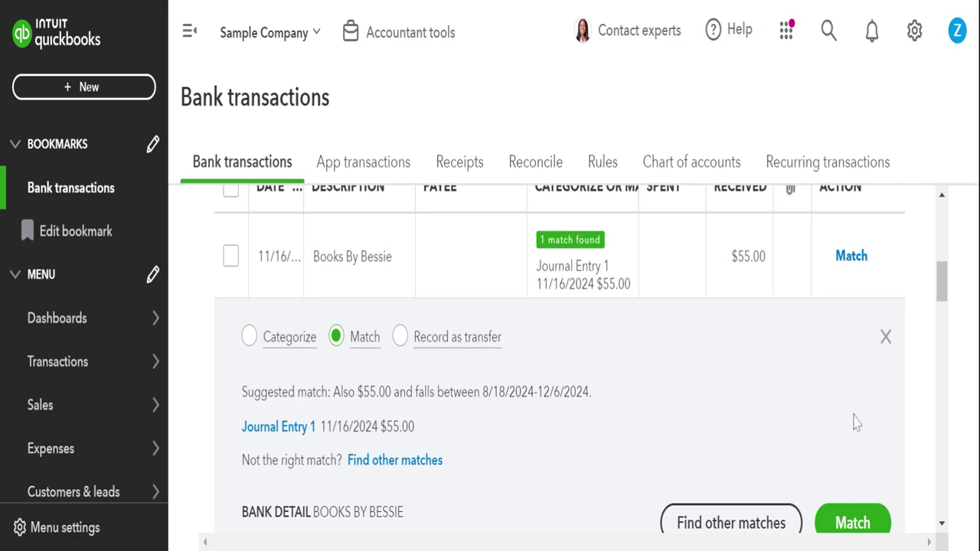
scroll(837, 393, "up", 1)
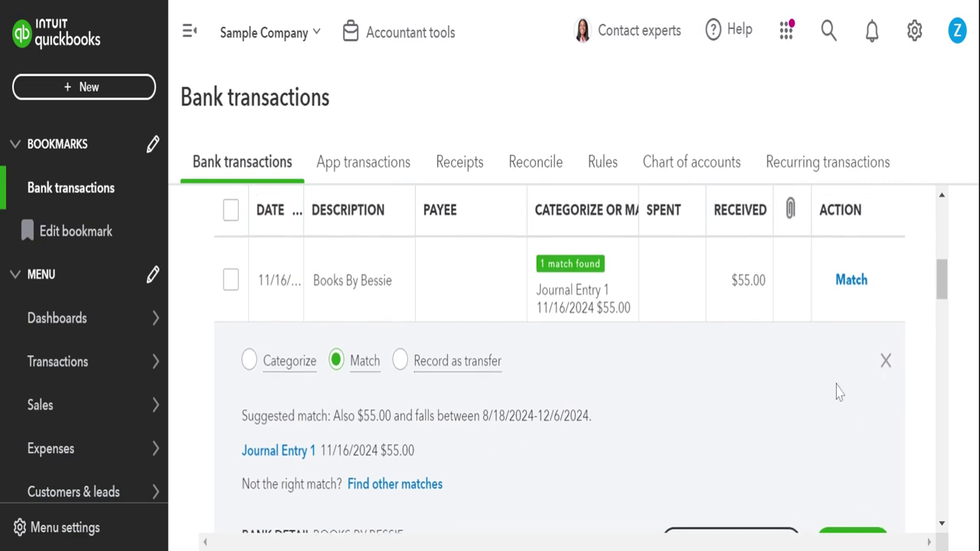
Step: Reopen Journal 1 dated 11/16/2024 from the recent transactions
scroll(836, 391, "up", 5)
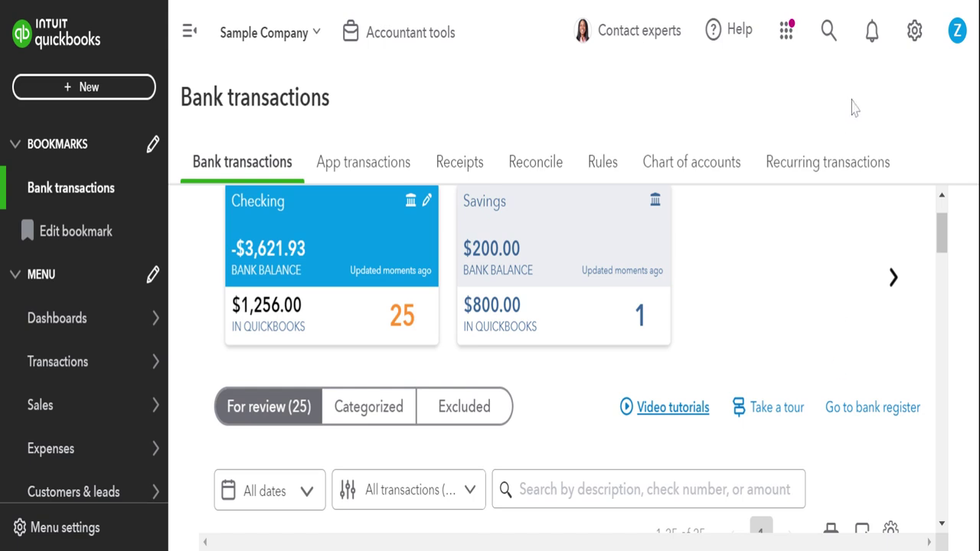
left_click(822, 43)
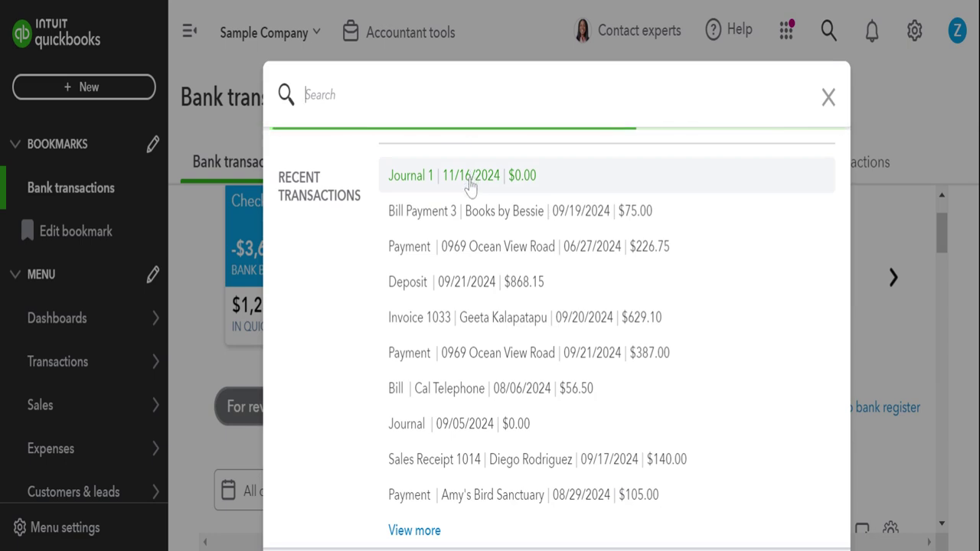
left_click(470, 177)
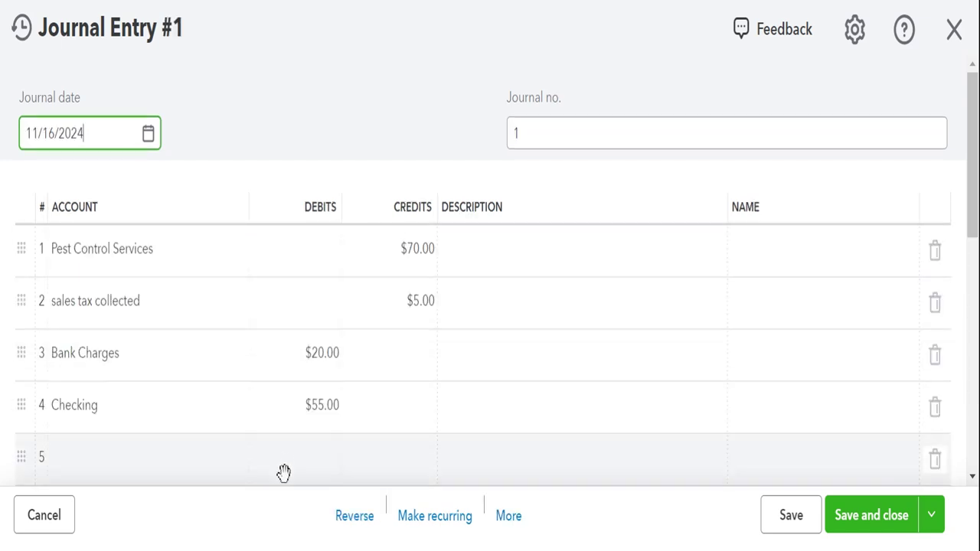
Step: Try a debit of 75 on the journal's Checking line and restore it to 55
left_click(323, 401)
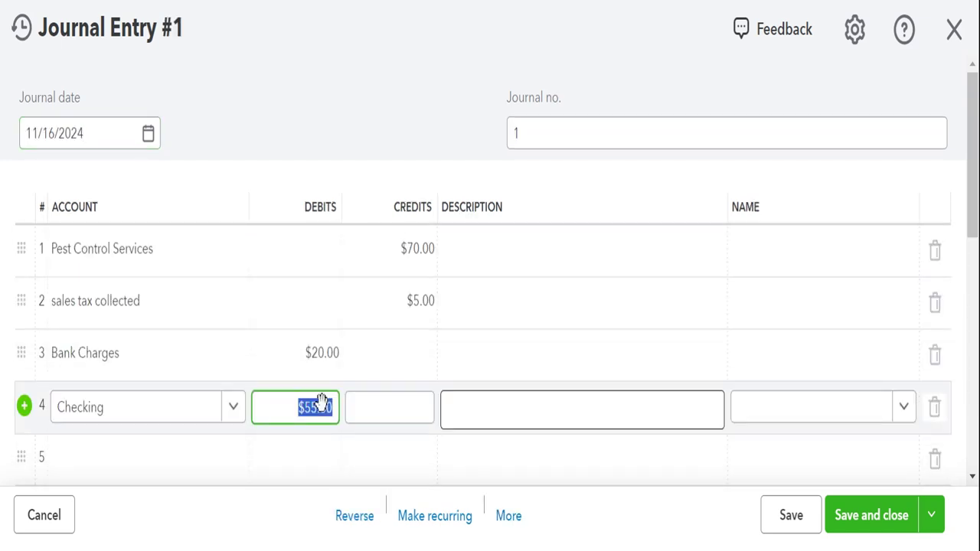
type("75")
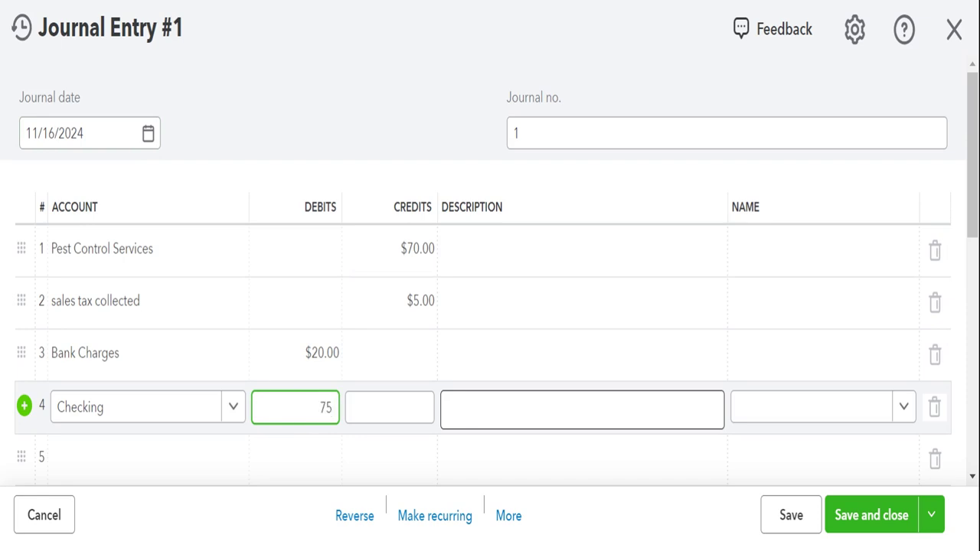
key("Tab")
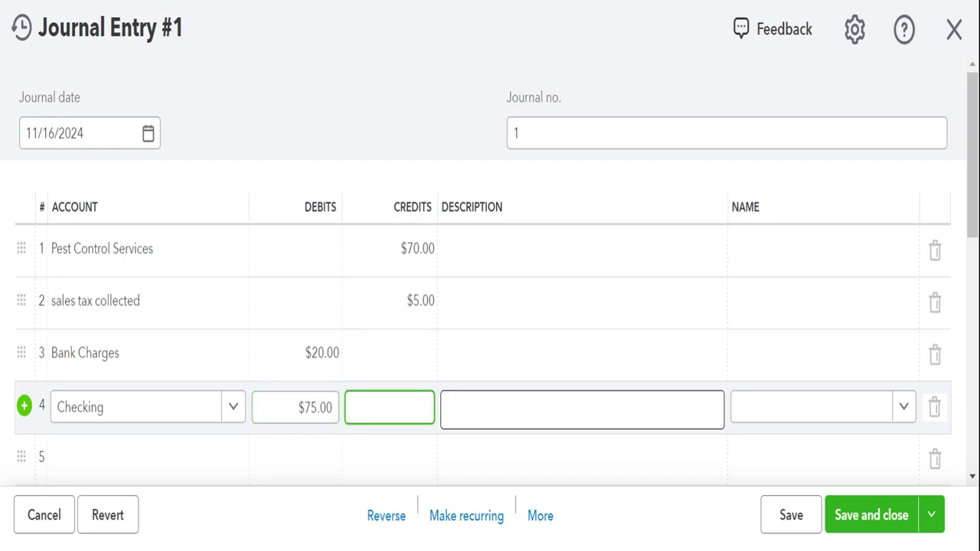
left_click(314, 407)
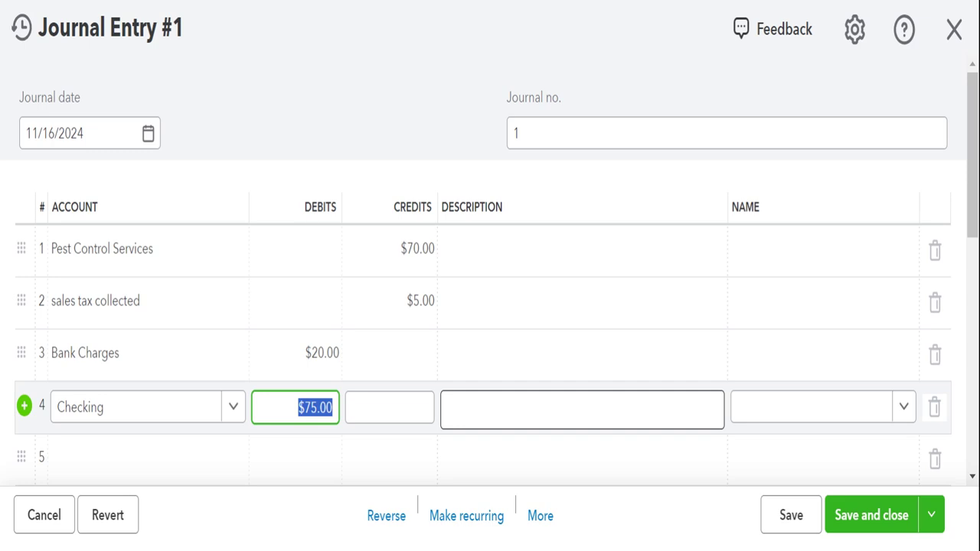
type("55")
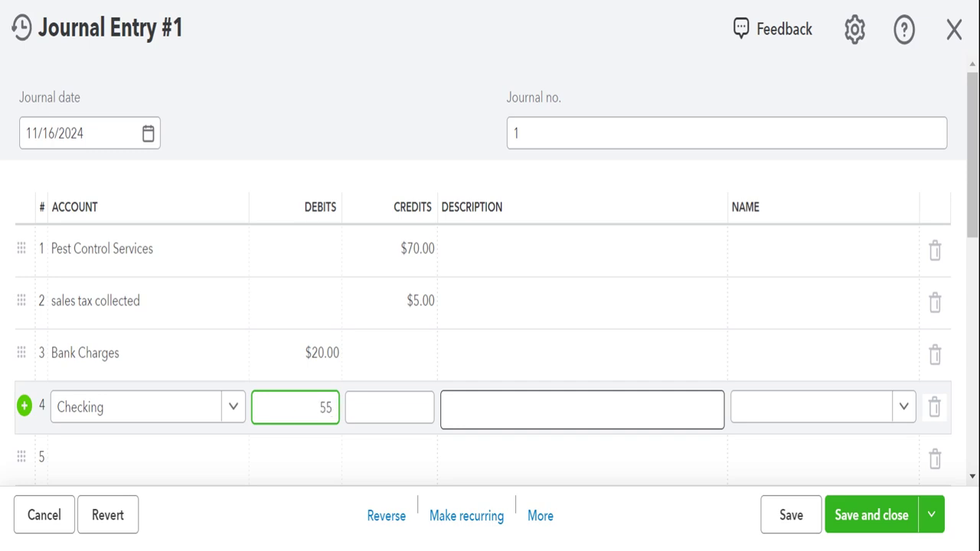
Step: Change the fourth journal line's account to Mastercard, and save and close the entry
left_click(234, 407)
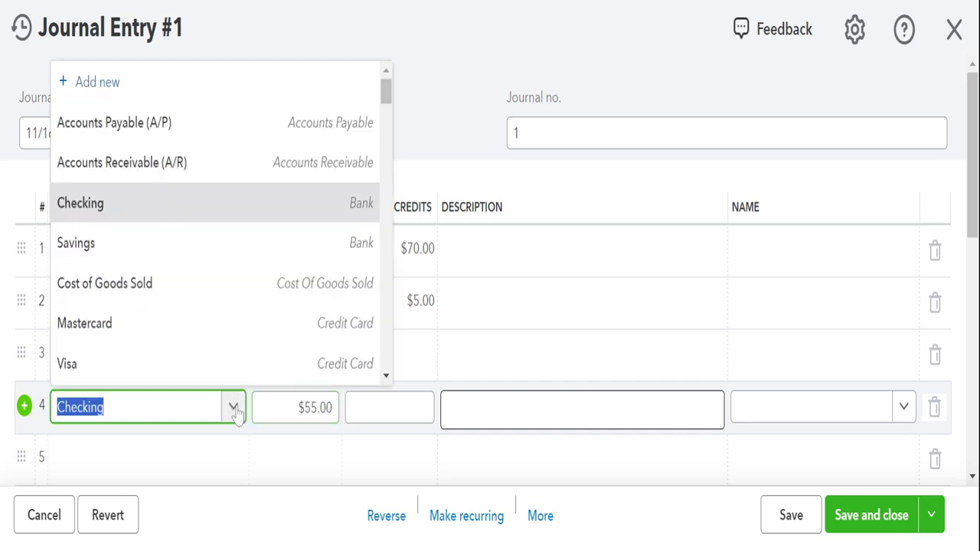
left_click(172, 345)
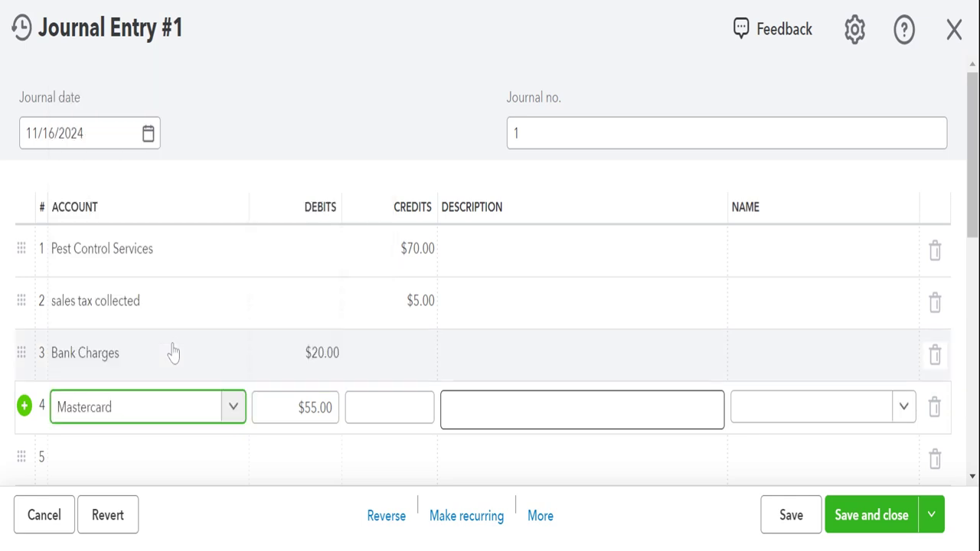
scroll(580, 357, "down", 3)
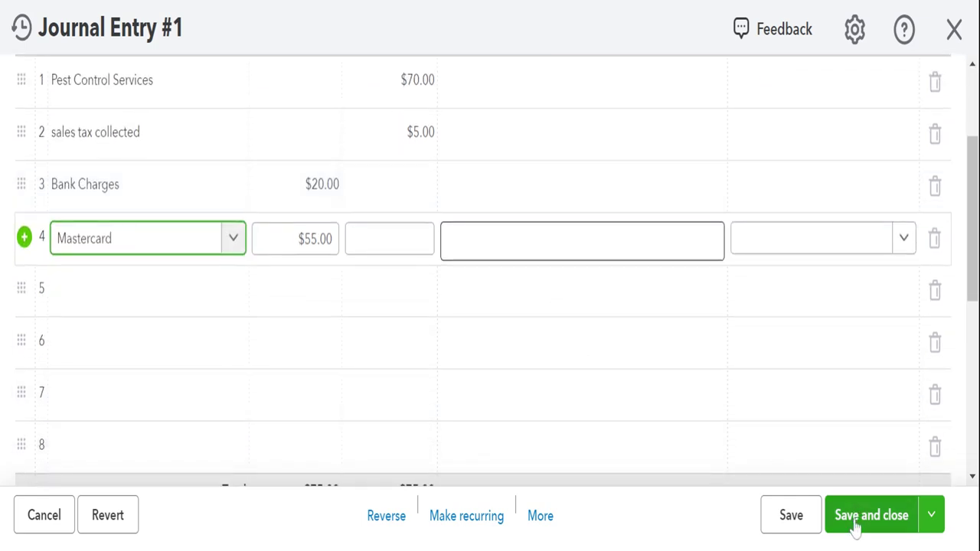
left_click(856, 520)
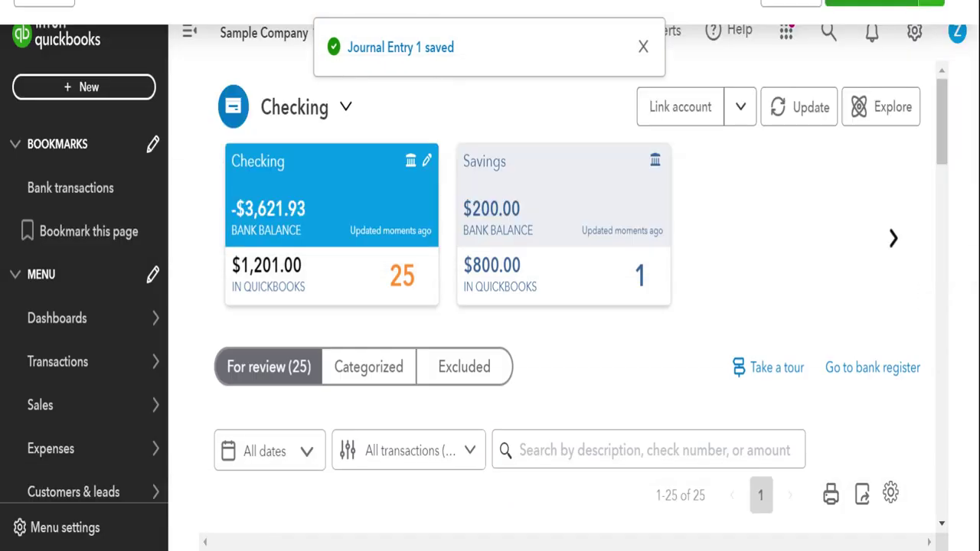
Step: Expand the Books By Bessie $55.00 deposit to check whether it still has a suggested match
scroll(816, 402, "down", 5)
scroll(816, 402, "up", 1)
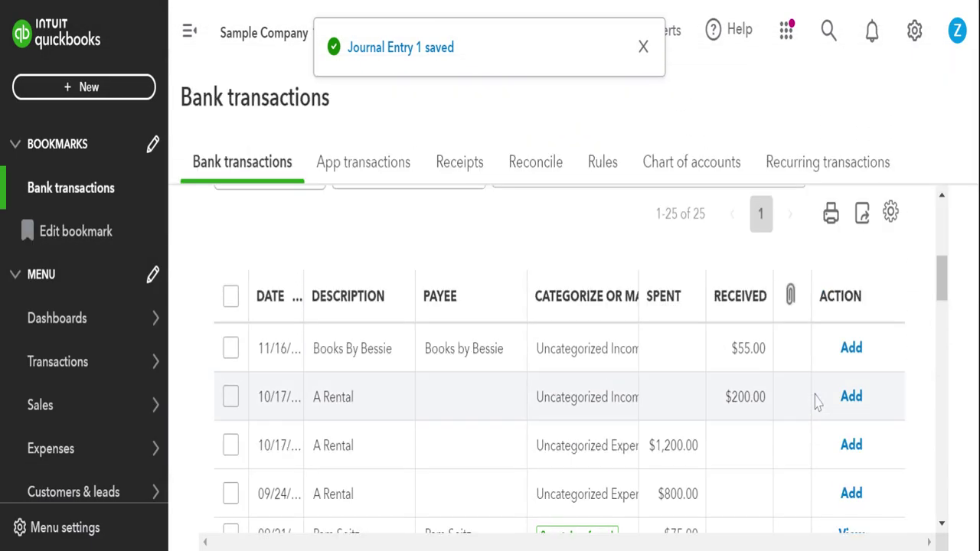
left_click(681, 364)
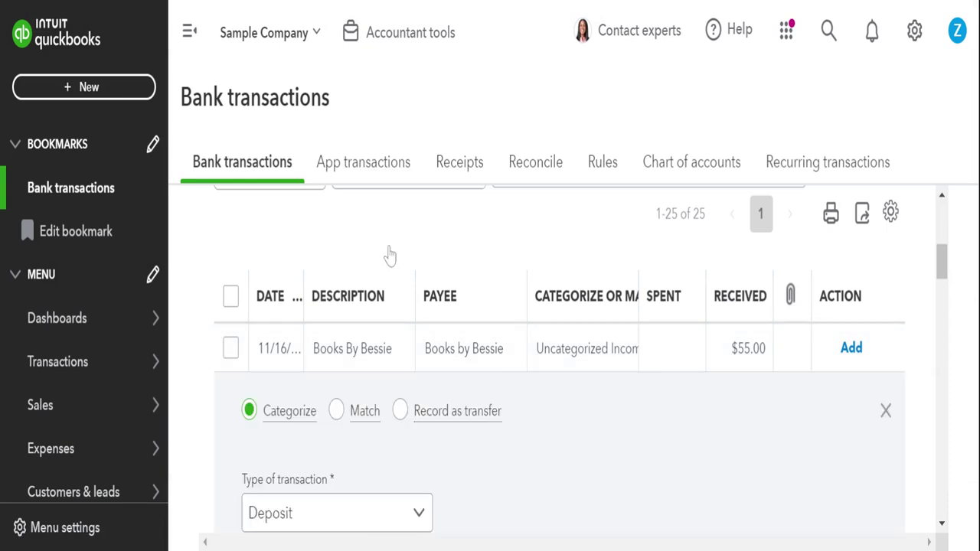
Step: Switch to the Mastercard account and look through its transactions for review for a journal entry match
scroll(473, 297, "up", 5)
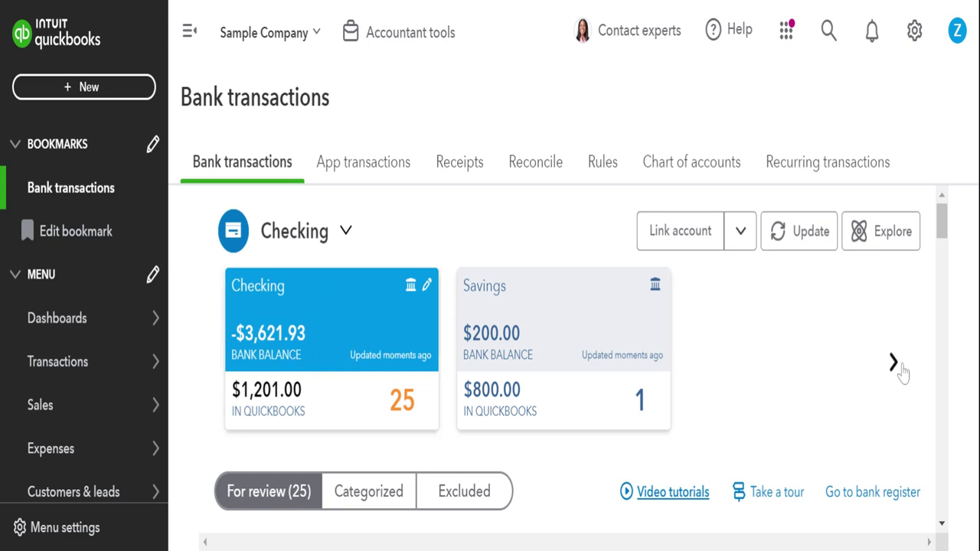
left_click(895, 363)
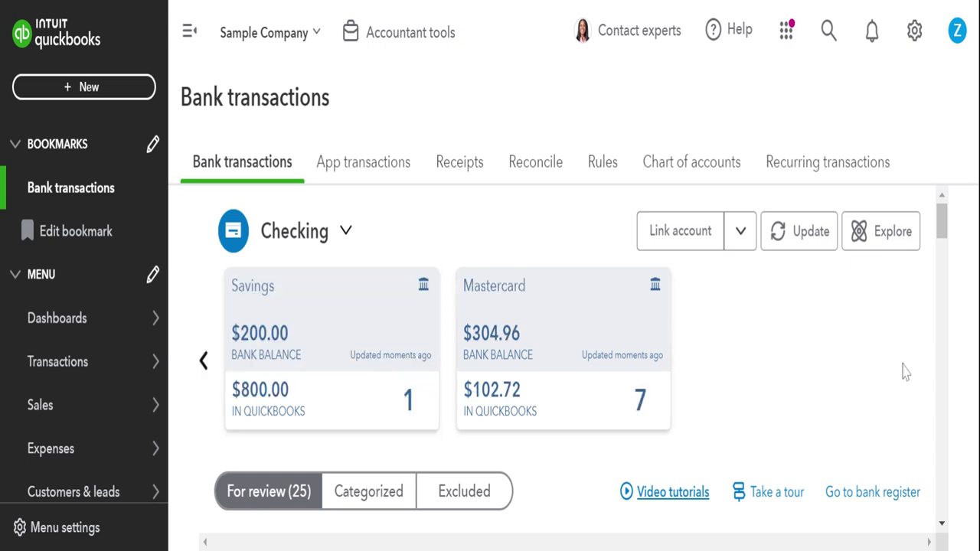
left_click(580, 360)
scroll(580, 358, "down", 5)
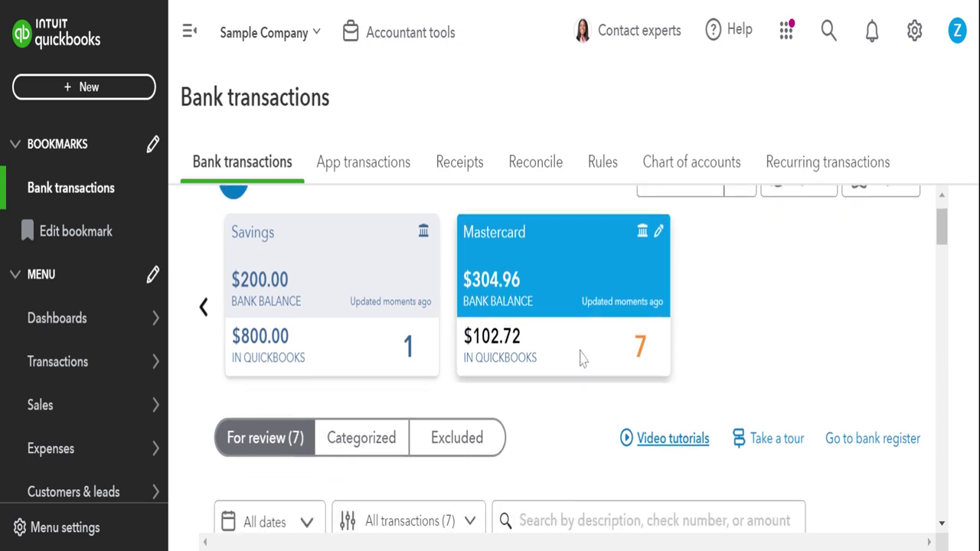
scroll(581, 357, "down", 5)
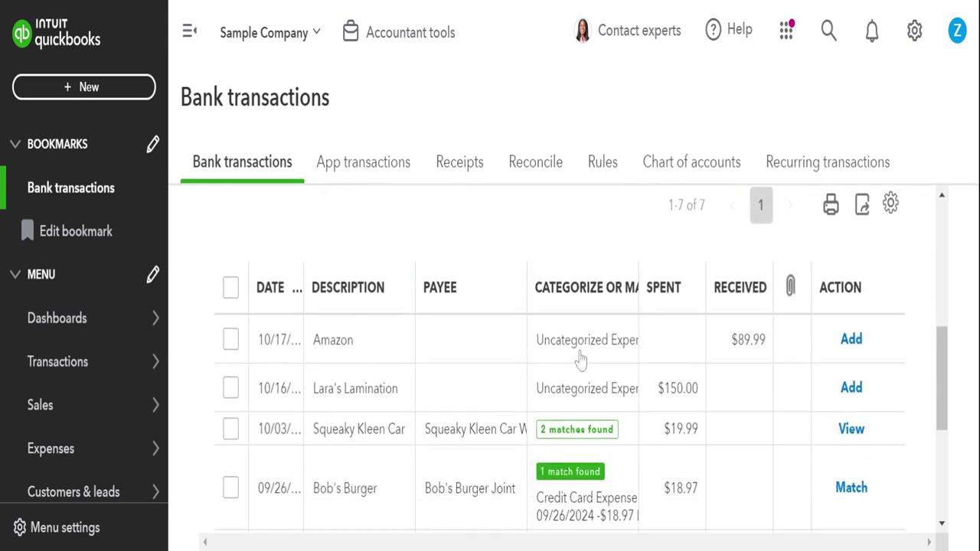
scroll(580, 360, "down", 2)
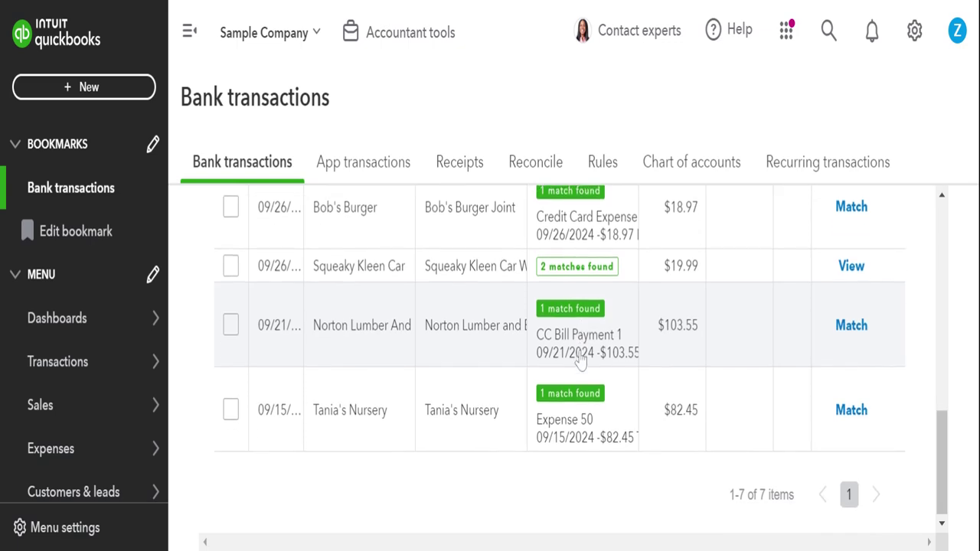
scroll(580, 360, "up", 5)
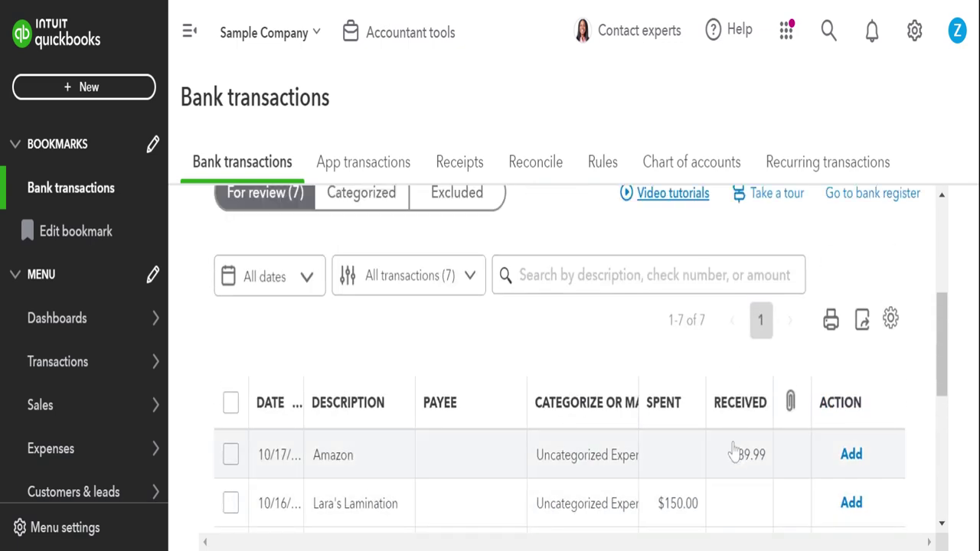
scroll(731, 411, "up", 4)
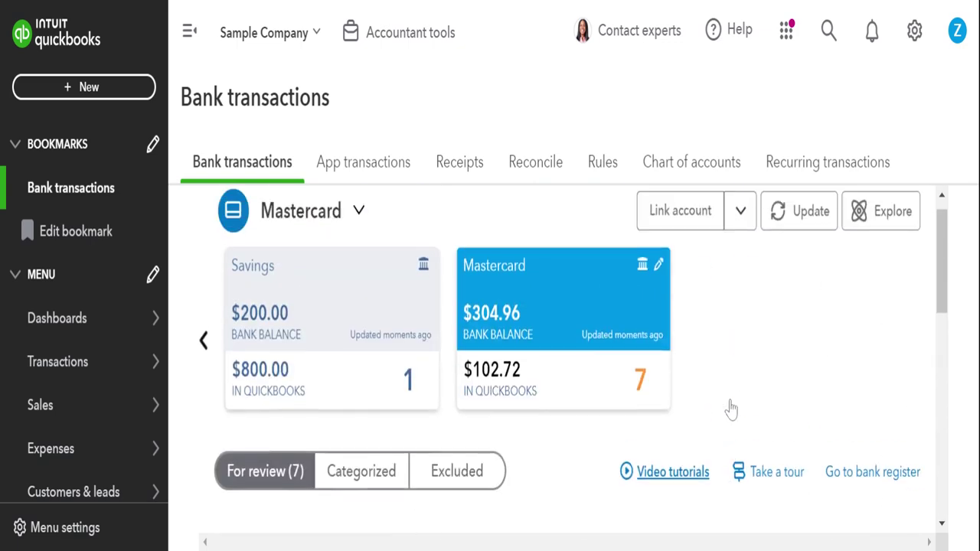
Step: Switch to the Savings account and check its transactions for review for a journal entry match
left_click(355, 337)
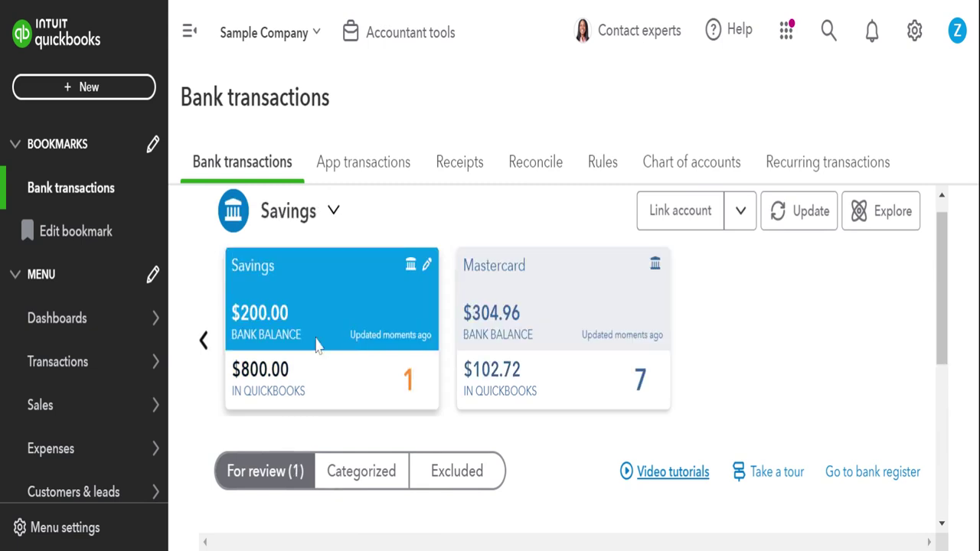
scroll(256, 347, "down", 4)
scroll(257, 346, "down", 1)
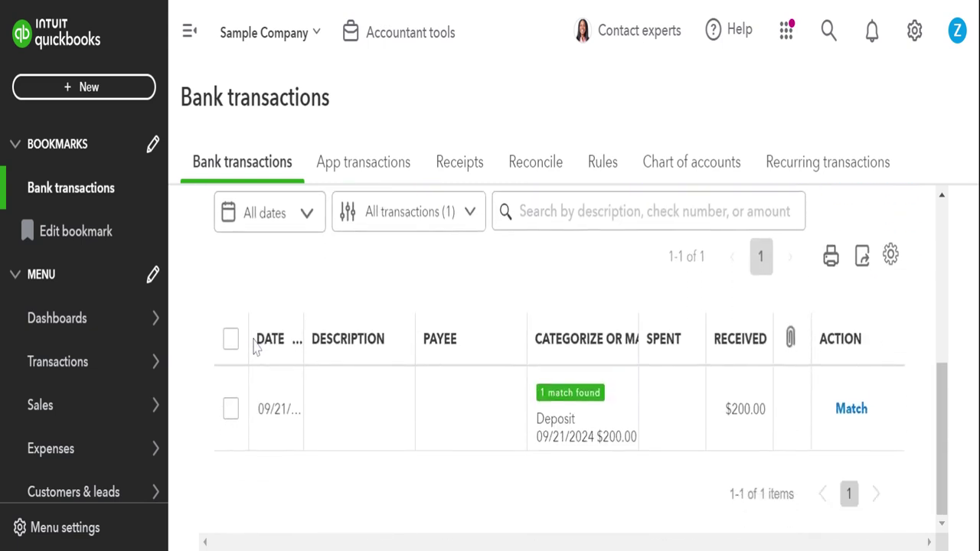
scroll(256, 347, "up", 5)
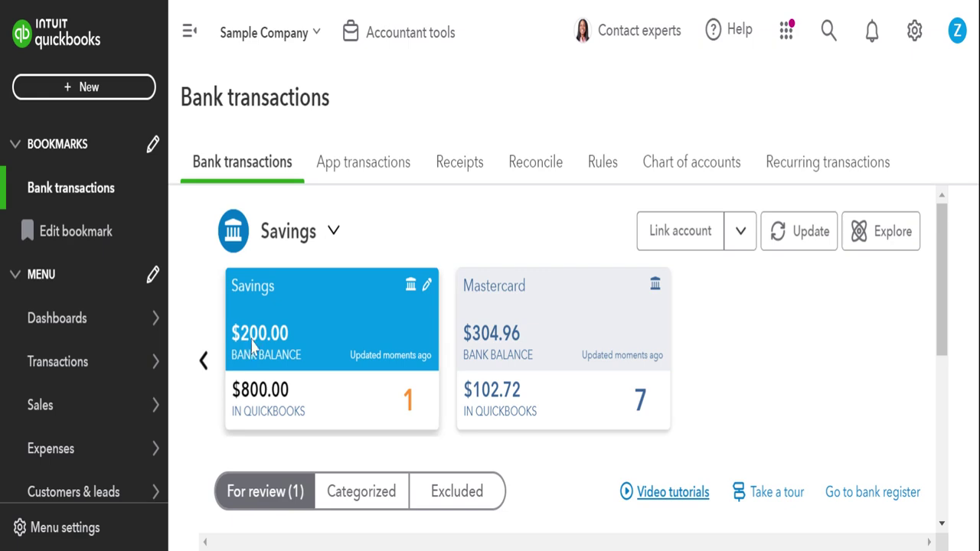
left_click(207, 360)
scroll(571, 366, "down", 4)
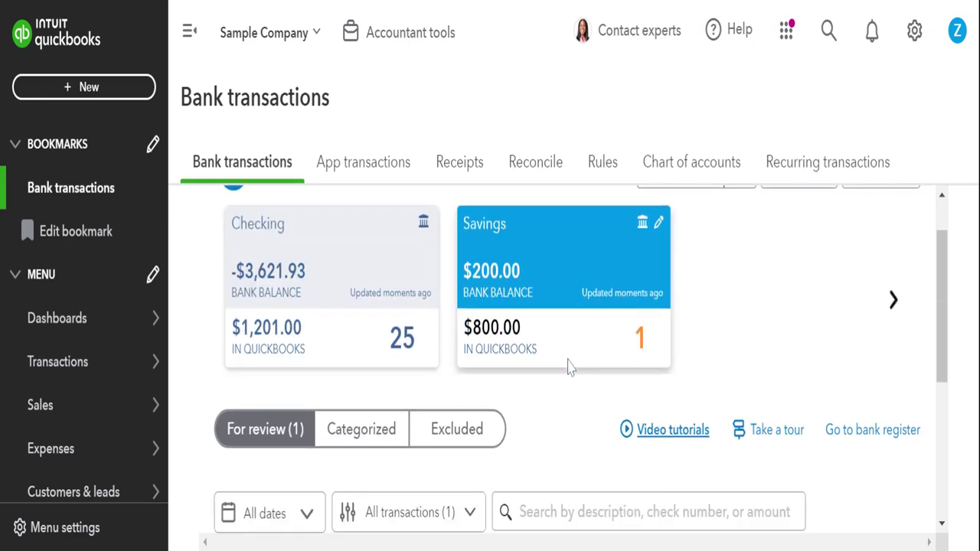
scroll(715, 425, "down", 1)
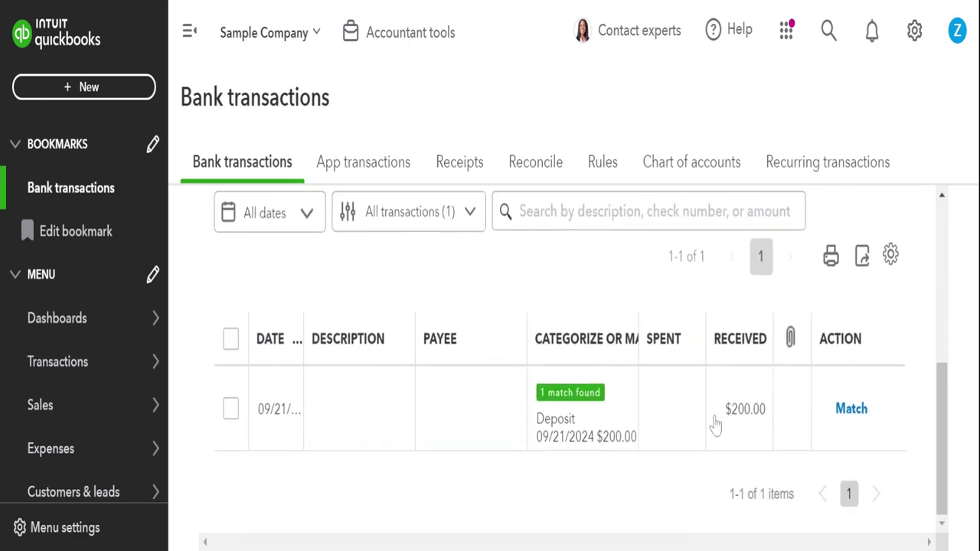
scroll(712, 422, "up", 4)
scroll(440, 320, "up", 2)
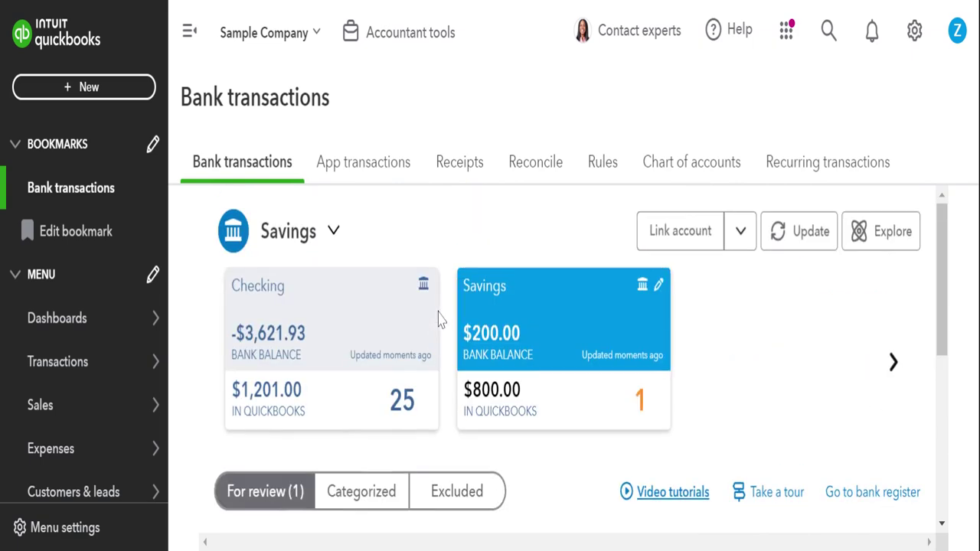
Step: Switch back to the Checking account's bank transactions for review
left_click(240, 371)
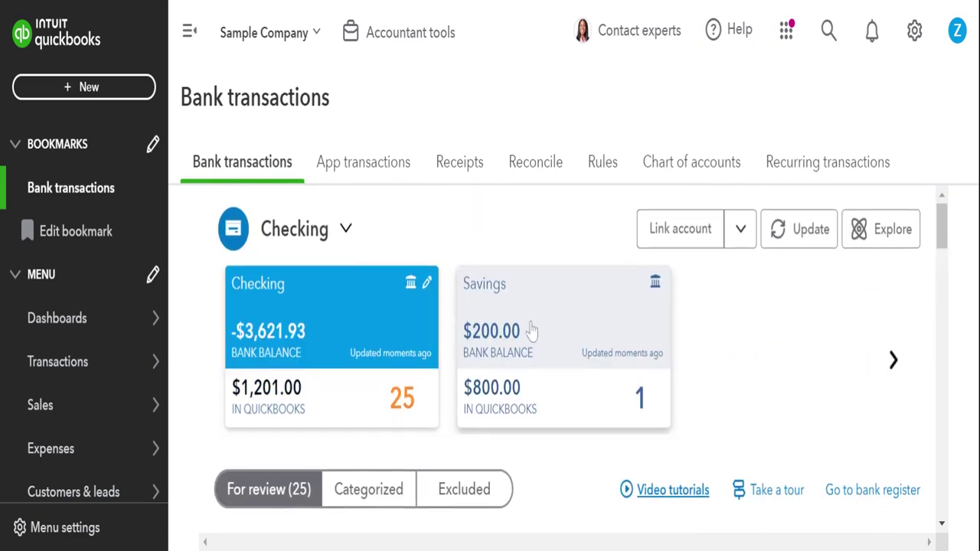
scroll(532, 330, "down", 4)
scroll(532, 331, "up", 4)
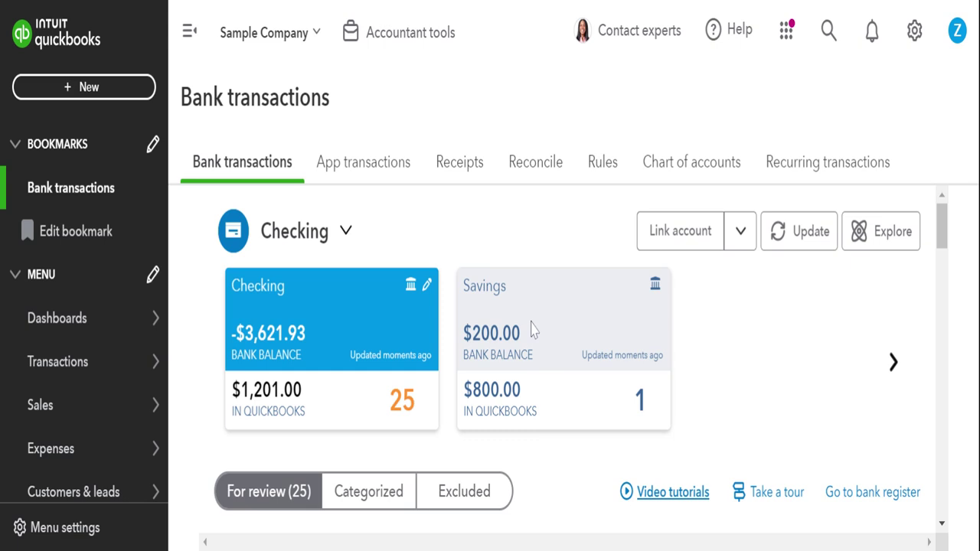
Step: Reopen Journal 1 dated 11/16/24 from the recent searches, change the fourth line's account to Checking, and save and close the entry
left_click(830, 33)
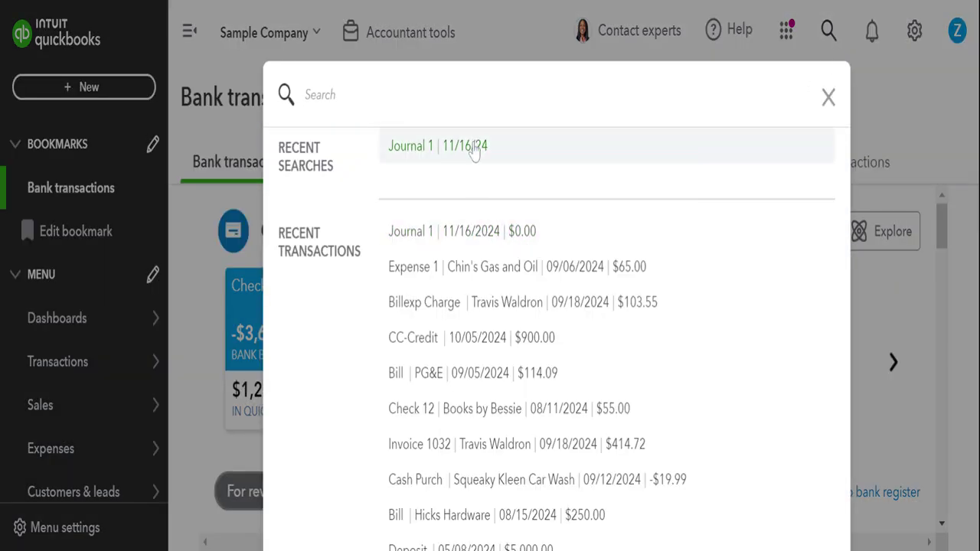
left_click(475, 151)
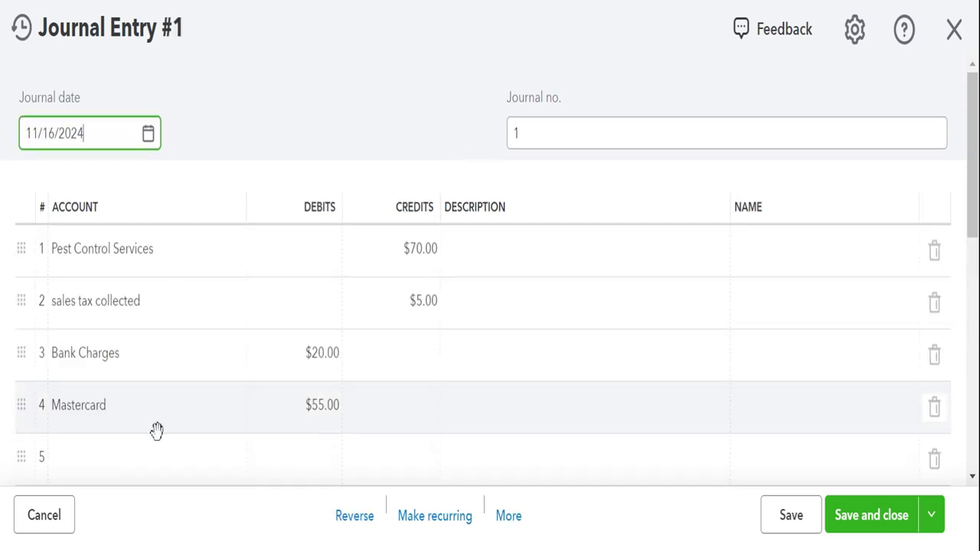
left_click(162, 411)
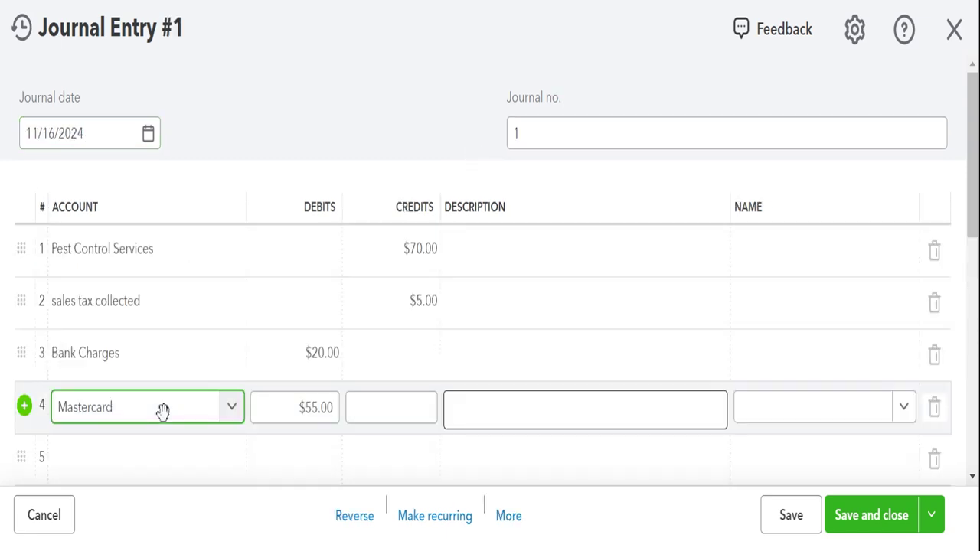
double_click(163, 410)
type("c")
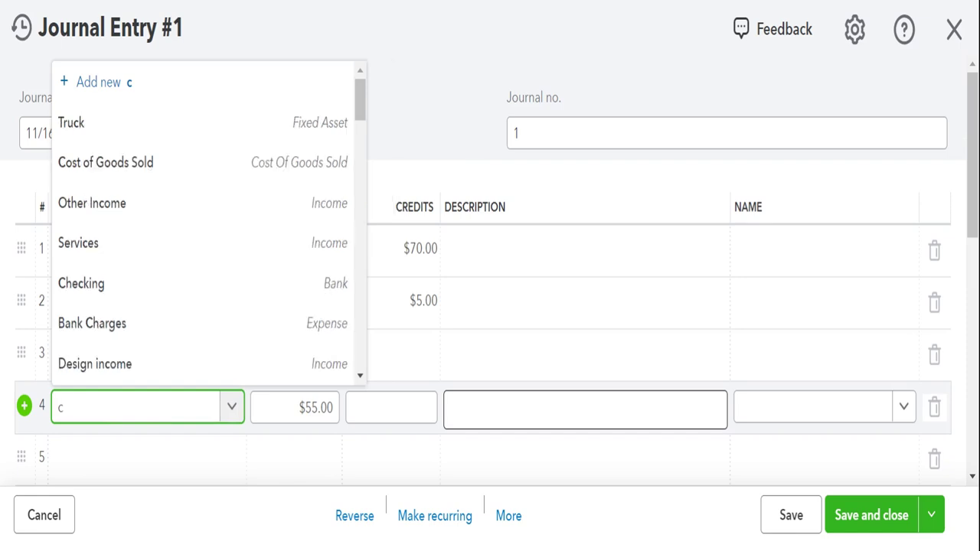
left_click(137, 300)
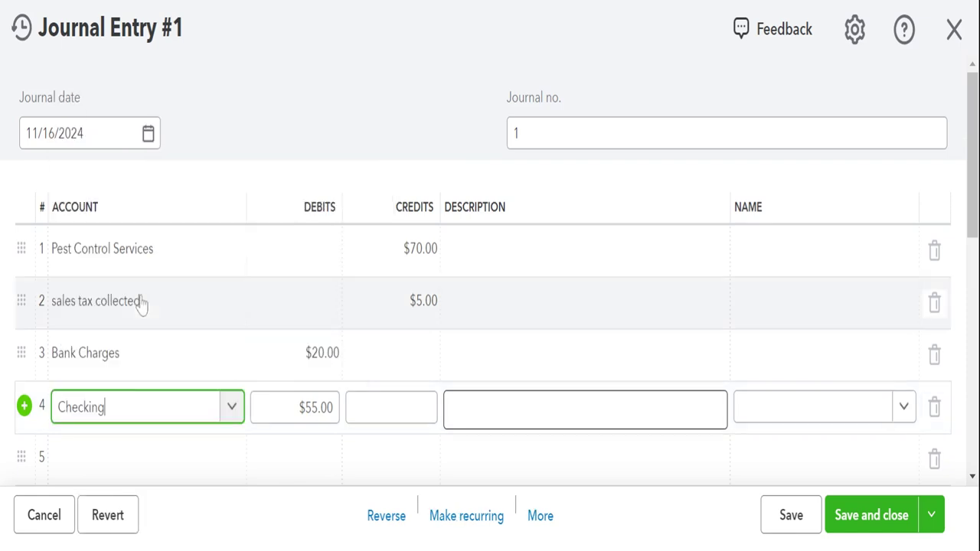
left_click(873, 517)
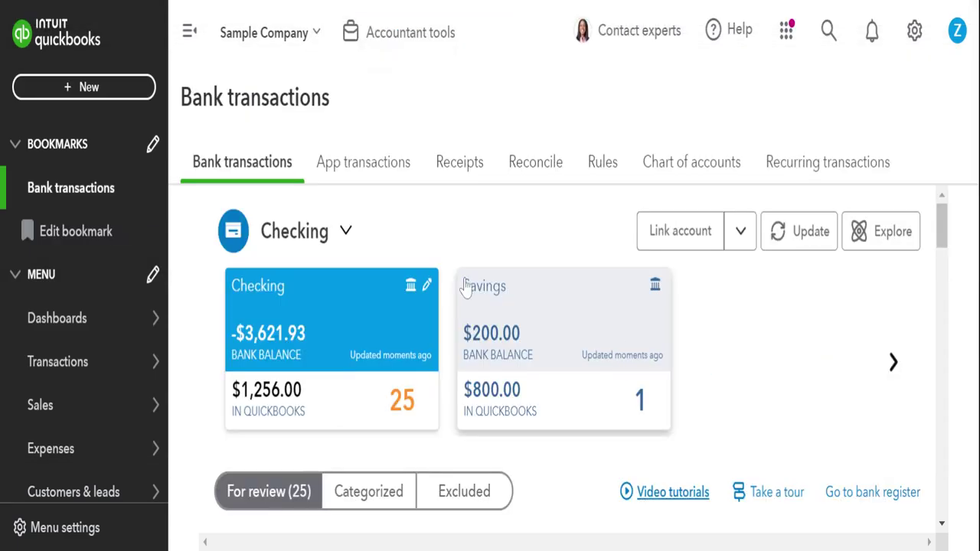
Step: Expand the Books By Bessie $55.00 deposit in the Checking account to examine its suggested match
scroll(464, 284, "down", 5)
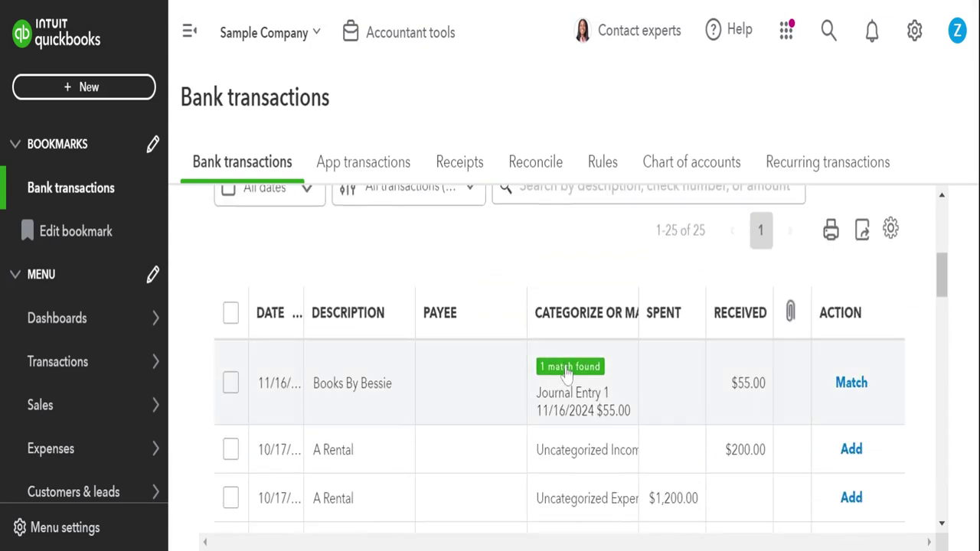
left_click(568, 369)
scroll(815, 501, "down", 3)
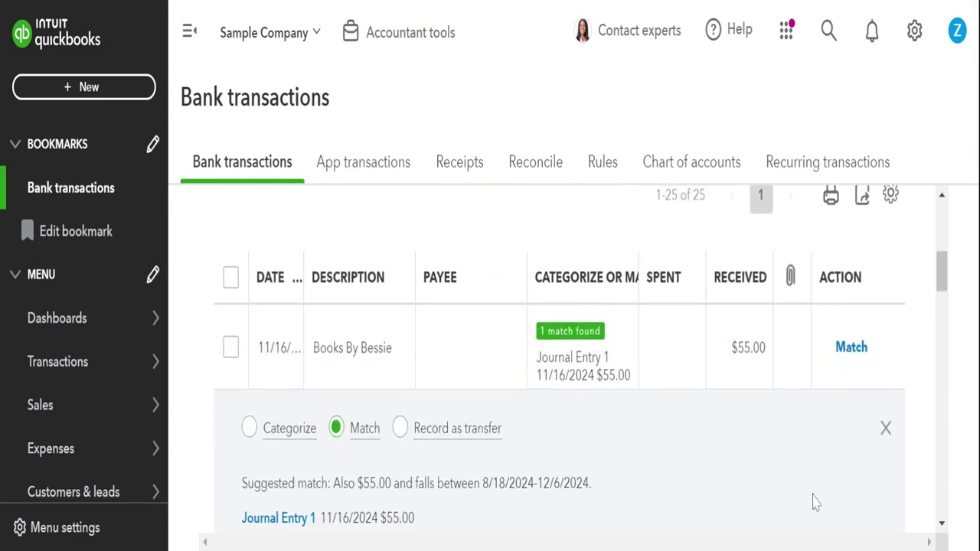